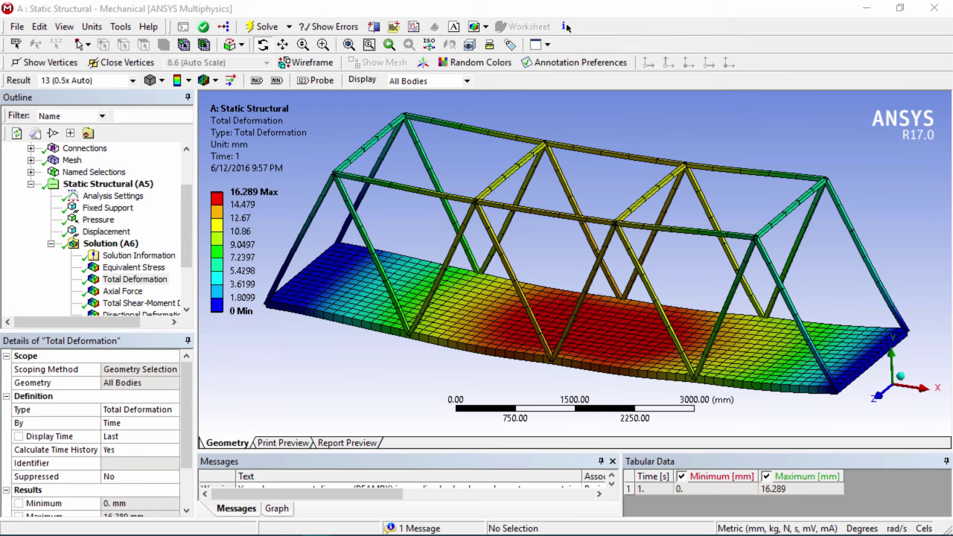
- Review the solved bridge's total deformation, axial force, total shear-moment diagram and beam direct stress results
drag(616, 298, 655, 295)
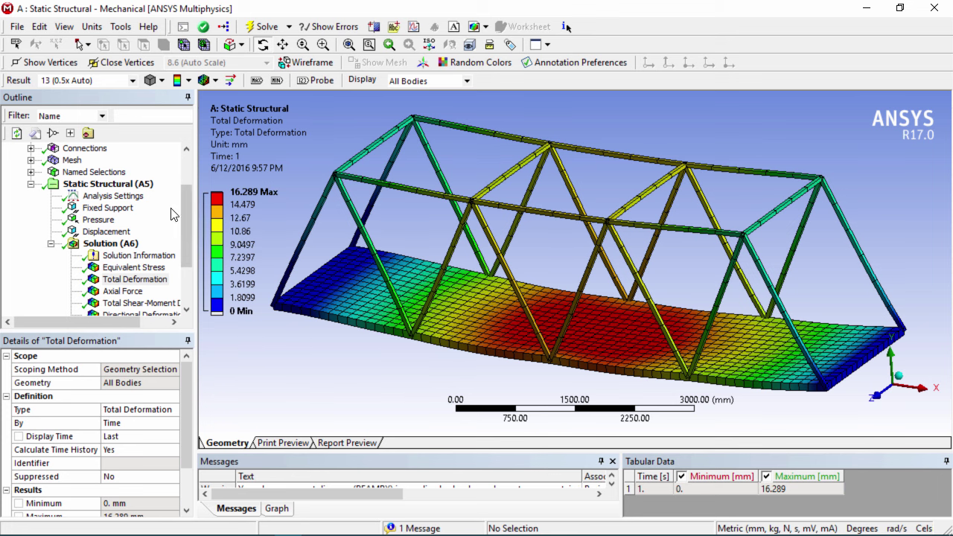
scroll(186, 238, down, 1)
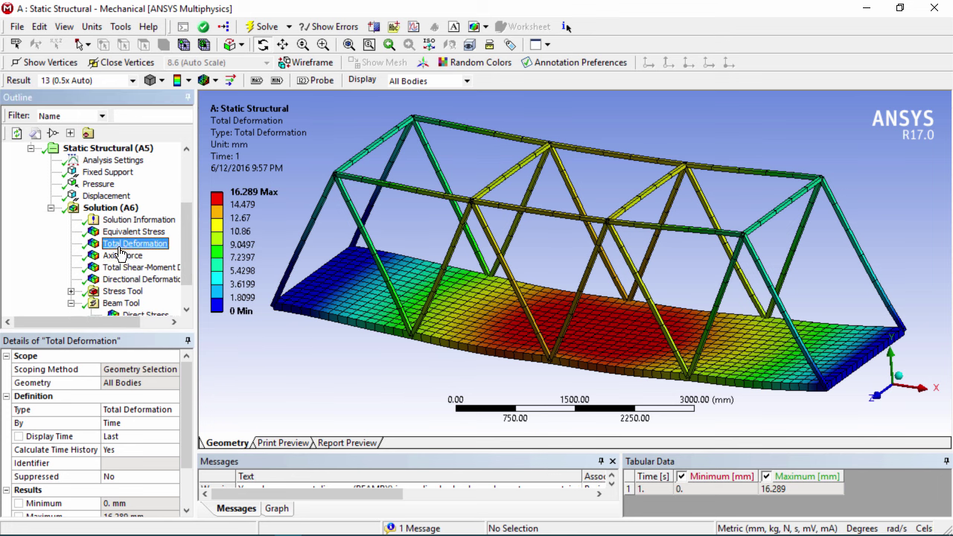
click(122, 256)
scroll(185, 255, down, 1)
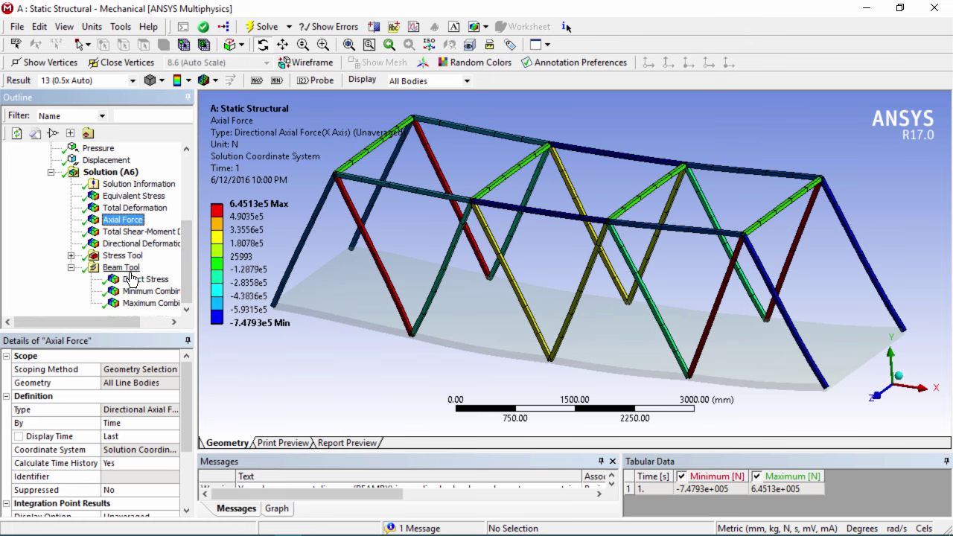
click(145, 236)
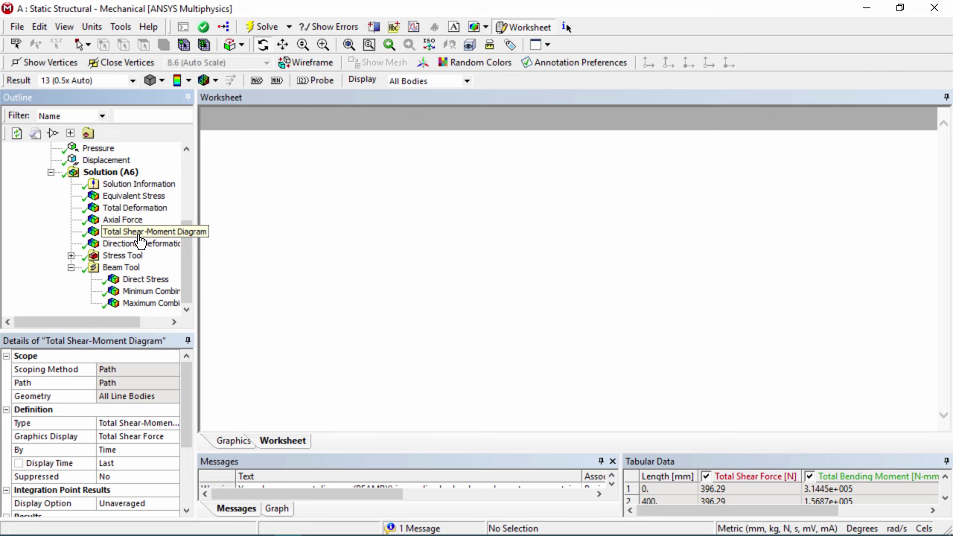
click(134, 279)
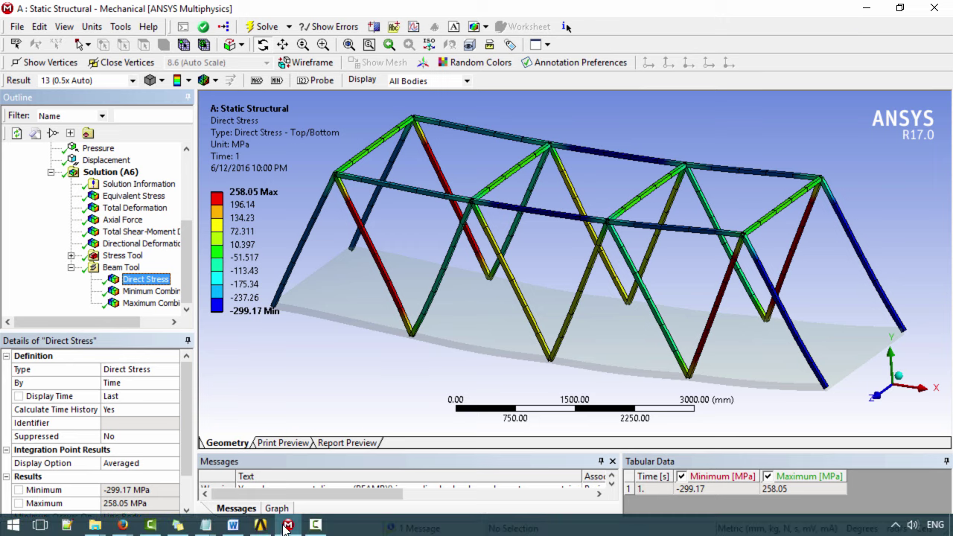
- Switch to Workbench and start a new project without saving the changes to the current one
click(259, 525)
click(16, 26)
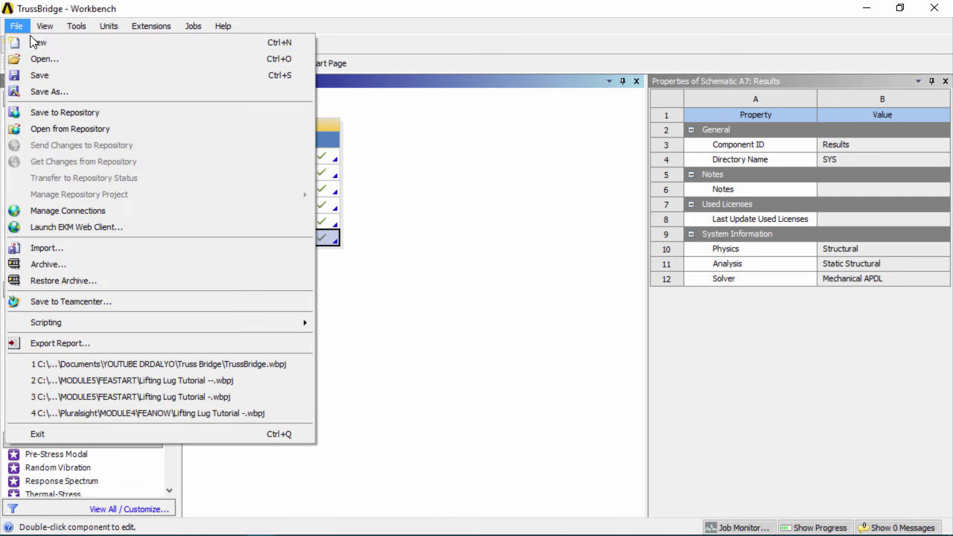
click(30, 72)
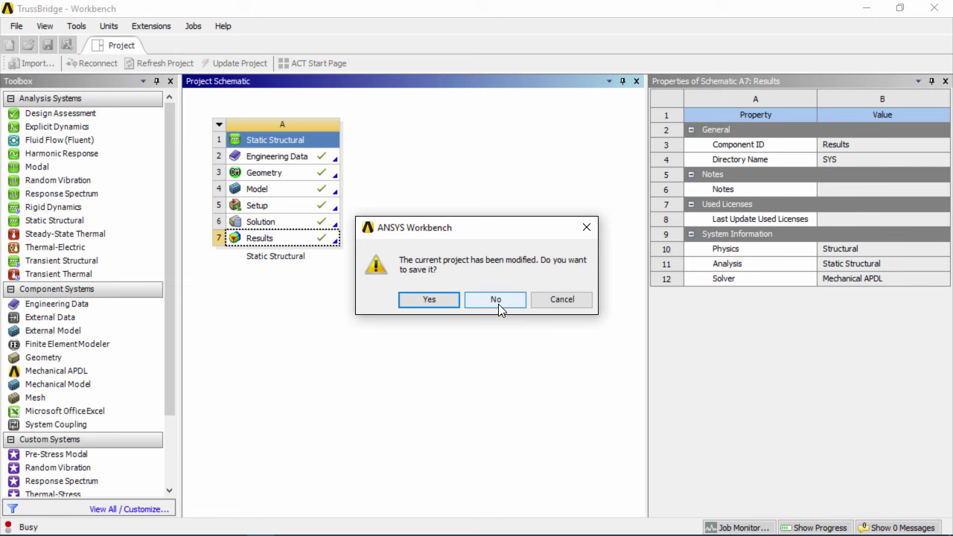
click(496, 299)
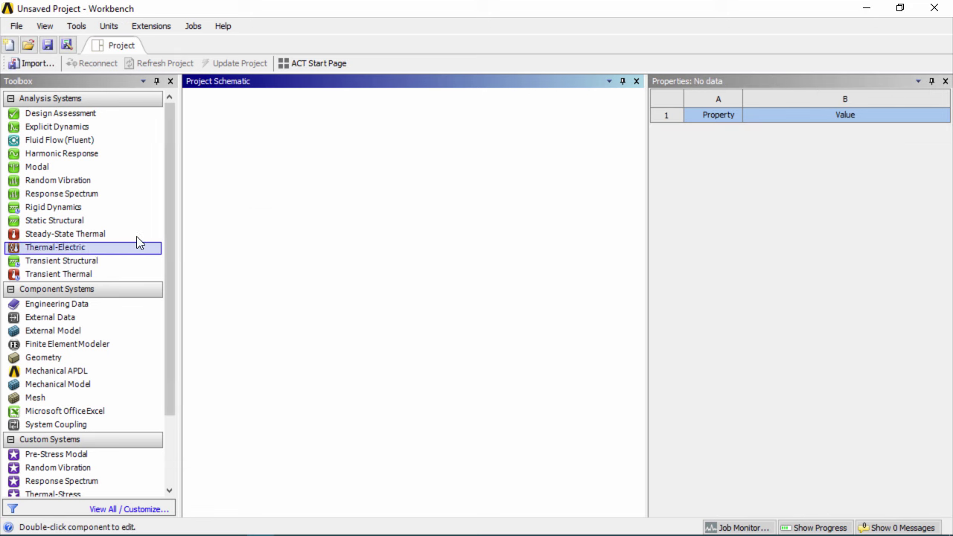
- Add a Static Structural analysis system to the project schematic and name it "3D Truss Bridge"
drag(82, 220, 295, 163)
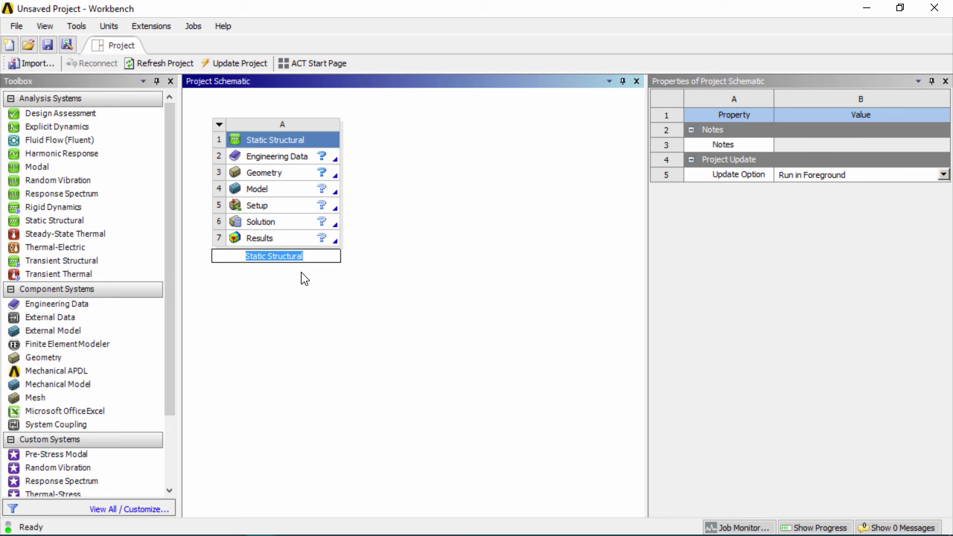
text(T)
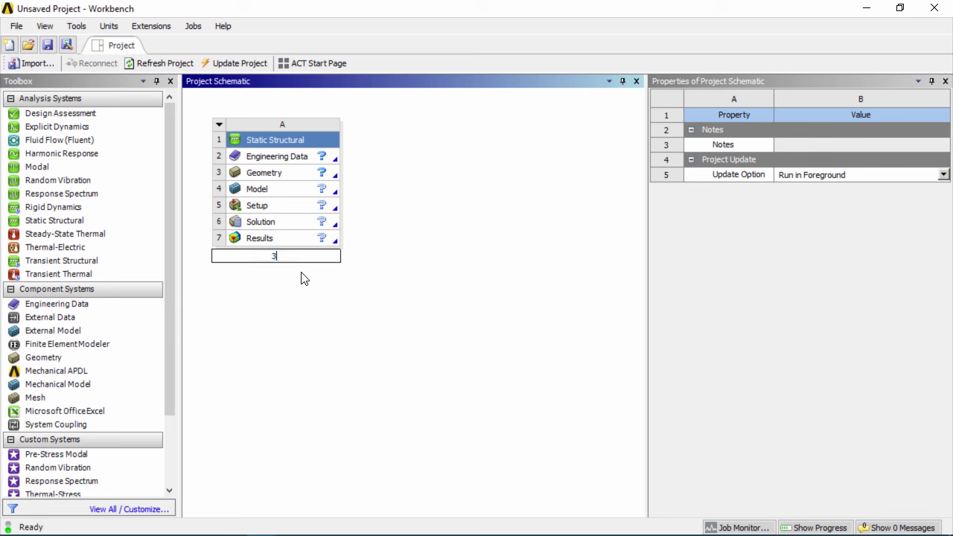
text(D Truss Bridge)
key(Return)
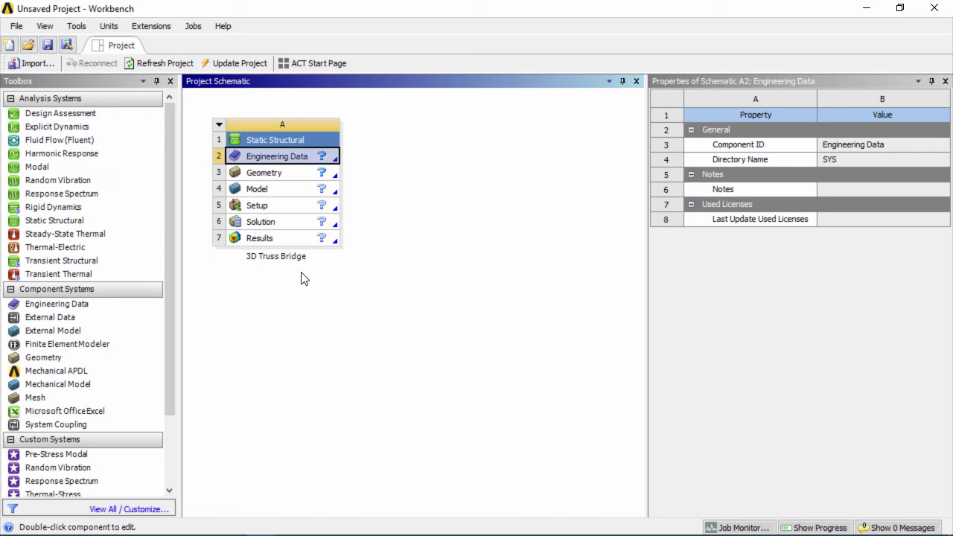
- Add Structural Steel from the General Materials source to the system's engineering data, and return to the project schematic
double_click(301, 161)
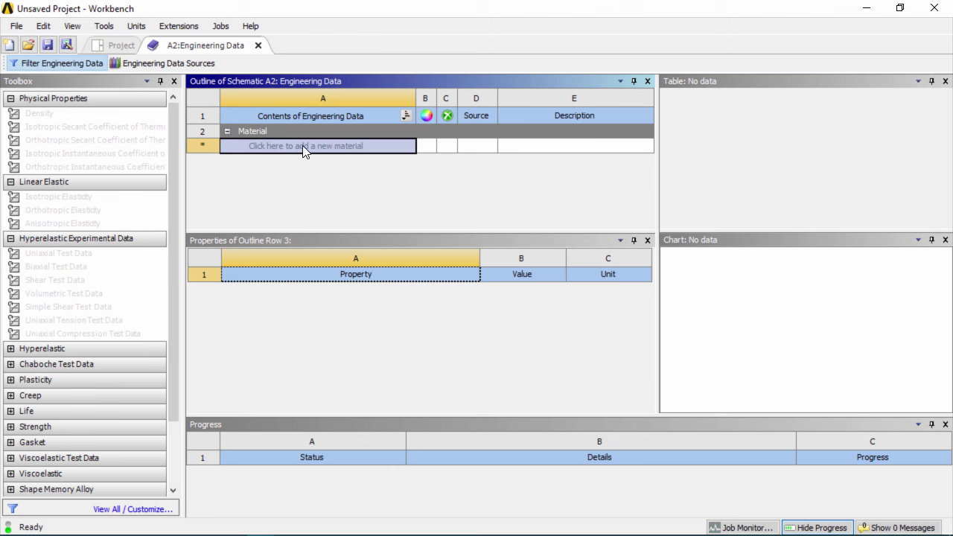
click(192, 69)
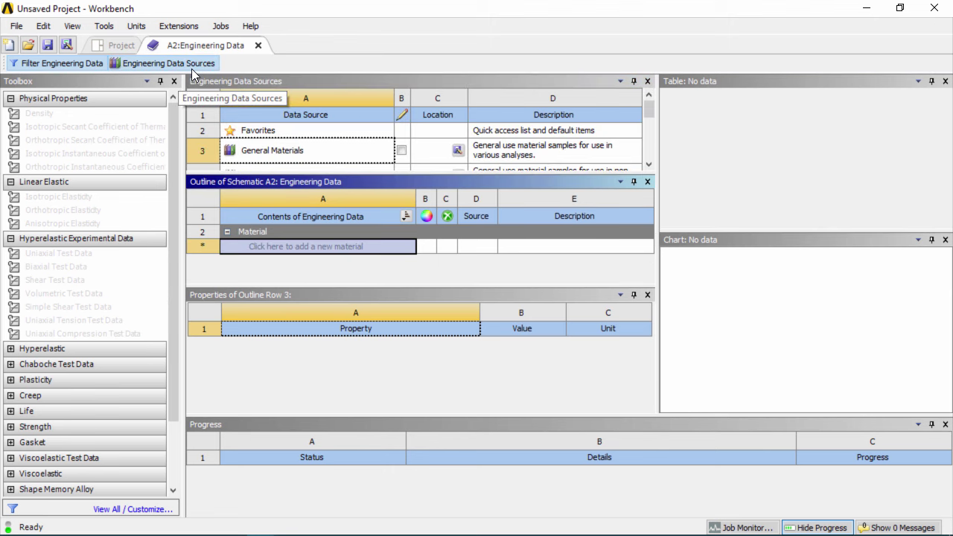
click(381, 150)
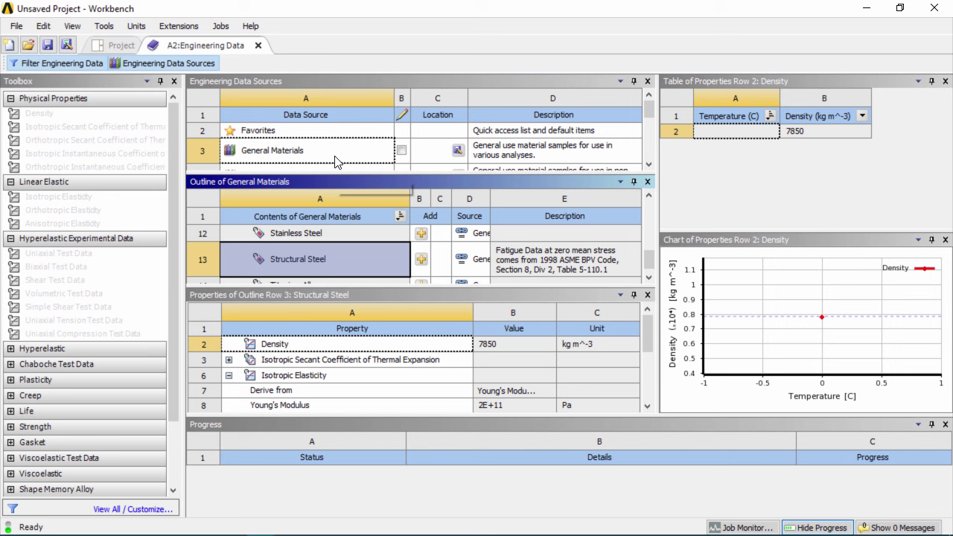
click(421, 258)
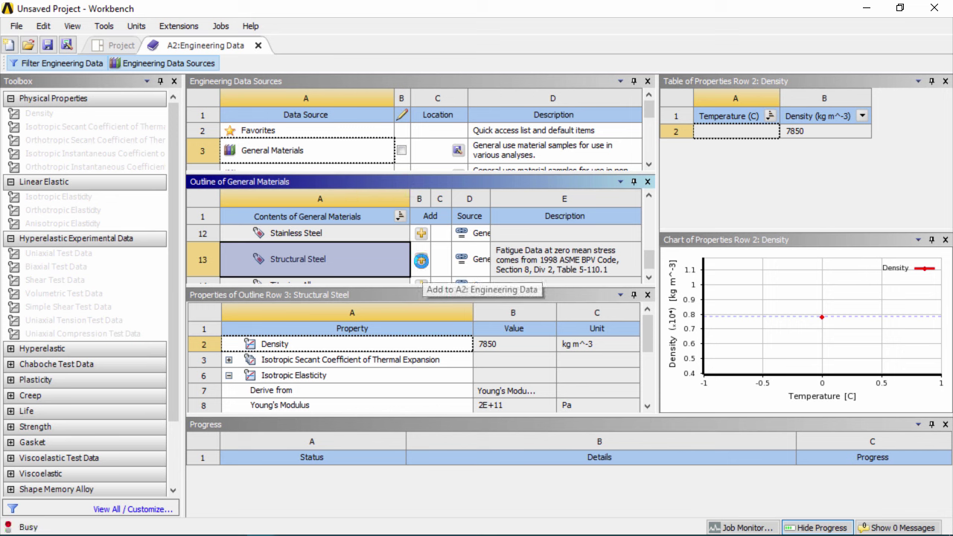
click(203, 66)
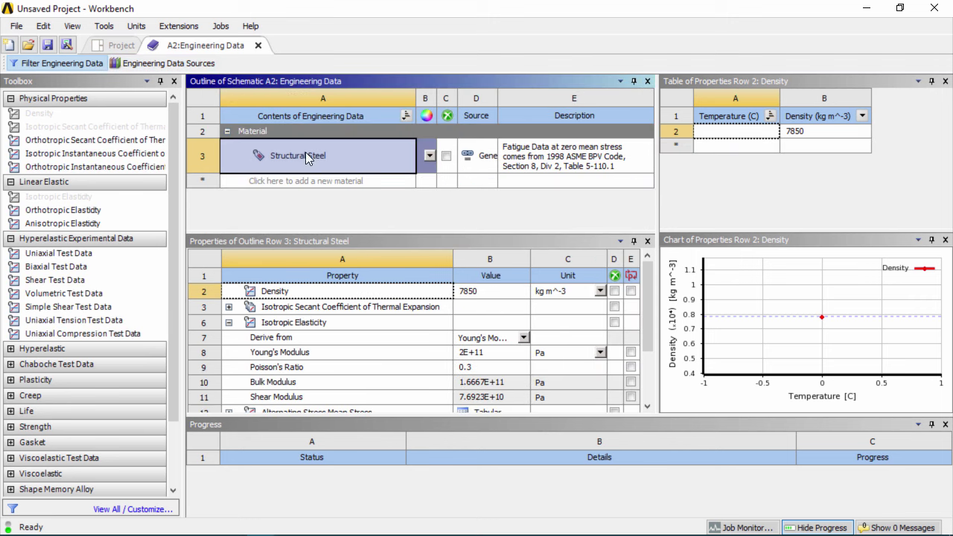
click(259, 46)
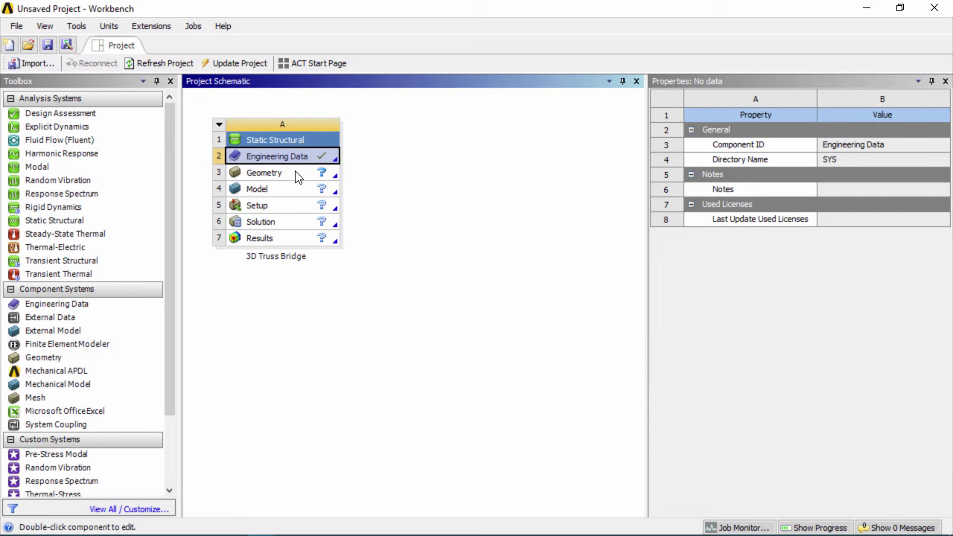
- Open the system's geometry in DesignModeler and set the length unit to meters
double_click(296, 175)
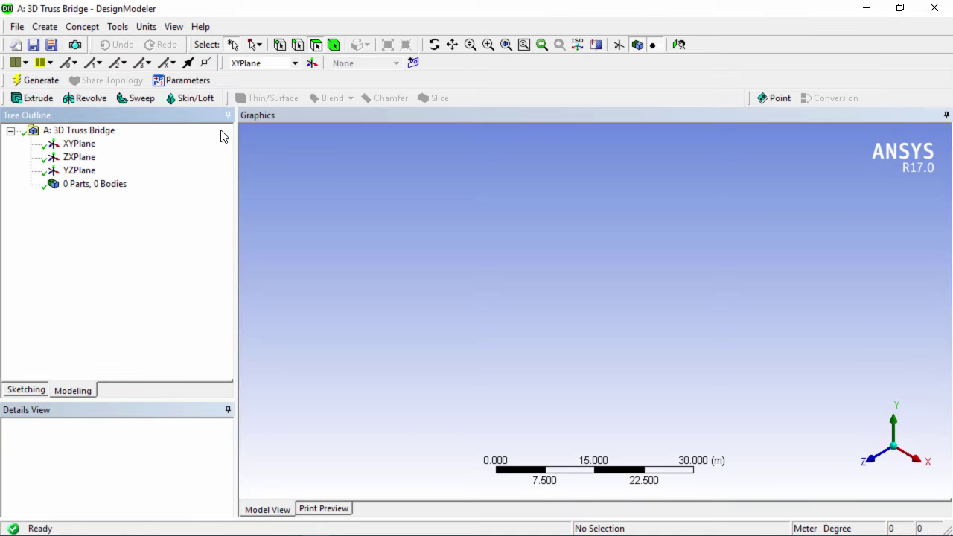
click(150, 27)
click(167, 46)
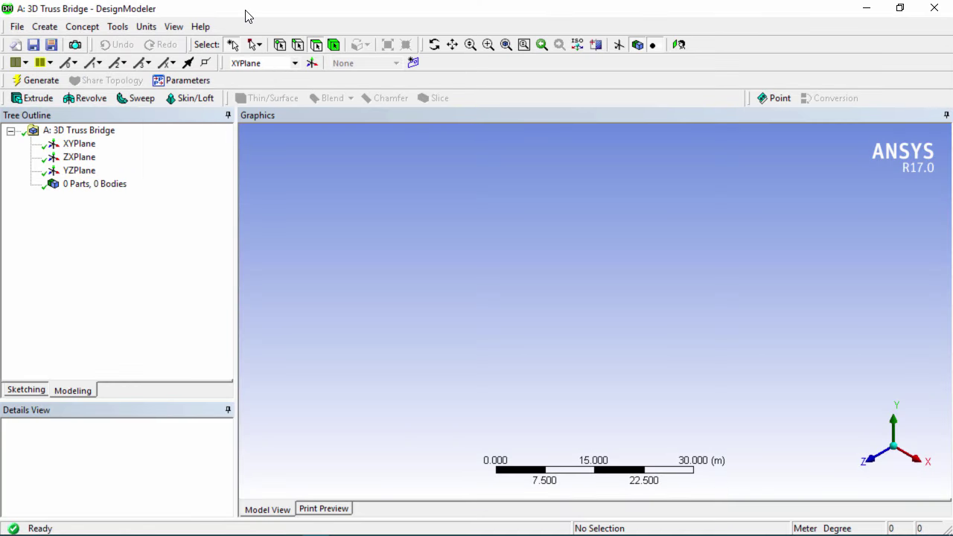
- Begin sketching on the XYPlane viewed face-on, with the 2D grid shown and grid snapping enabled
click(78, 146)
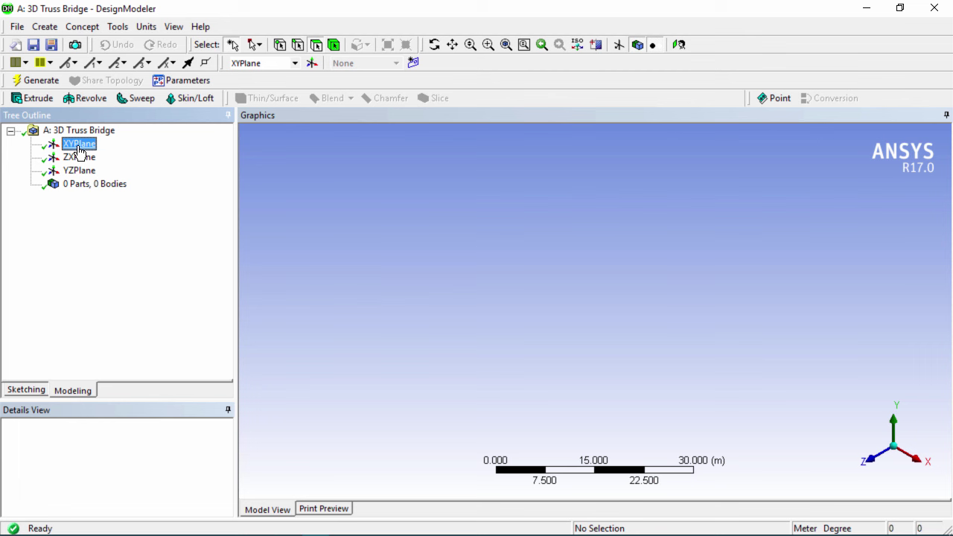
click(678, 45)
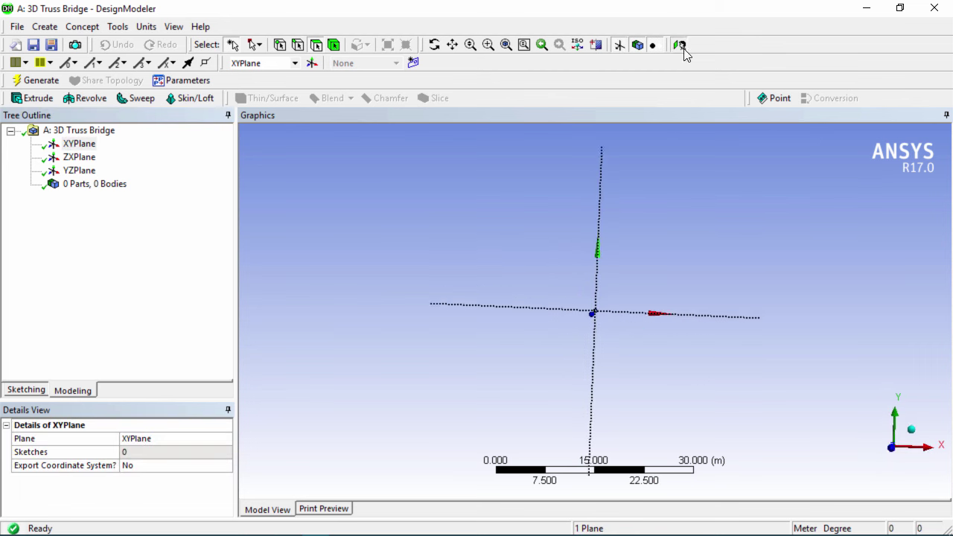
click(27, 390)
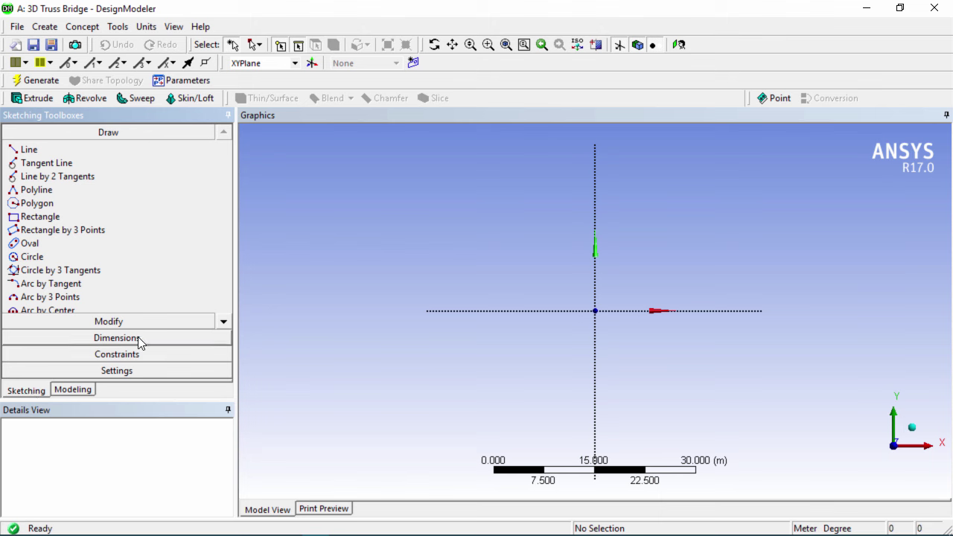
click(153, 371)
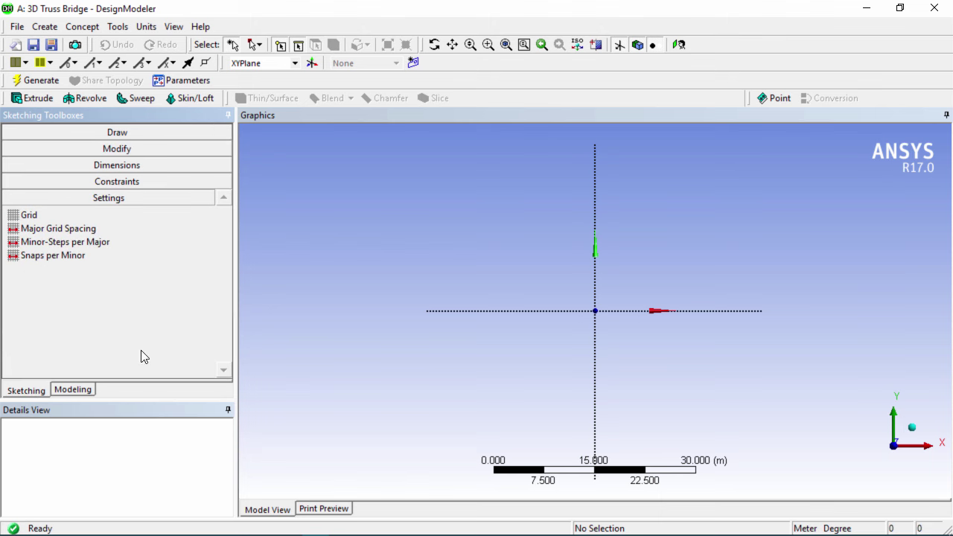
click(103, 221)
click(186, 215)
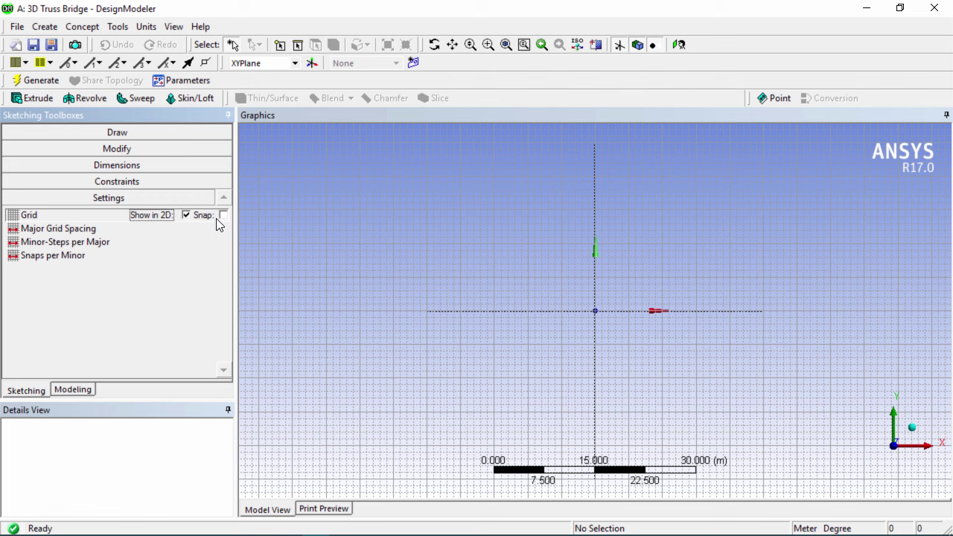
click(221, 215)
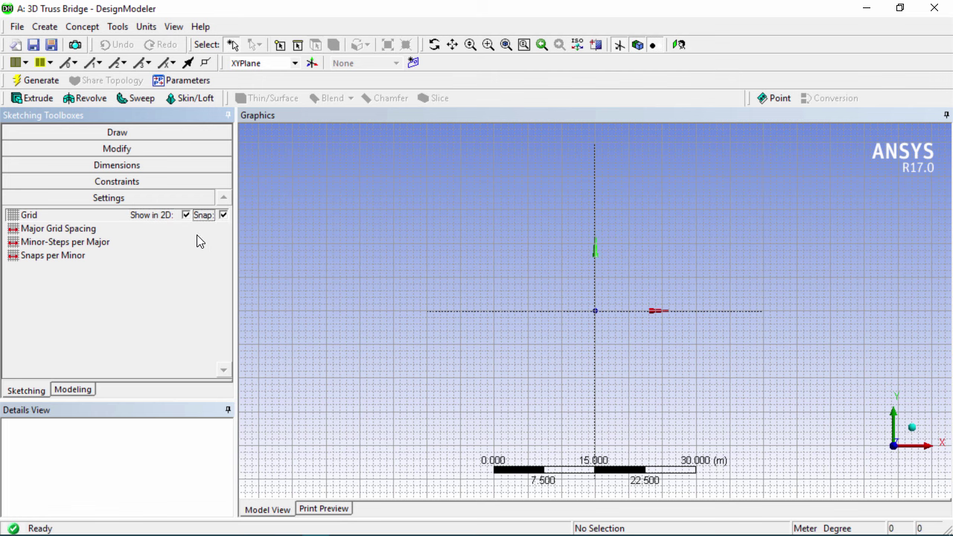
- Set the major grid spacing to 1 m and reduce the minor steps per major so no minor grid lines remain
click(82, 235)
text(1)
key(Return)
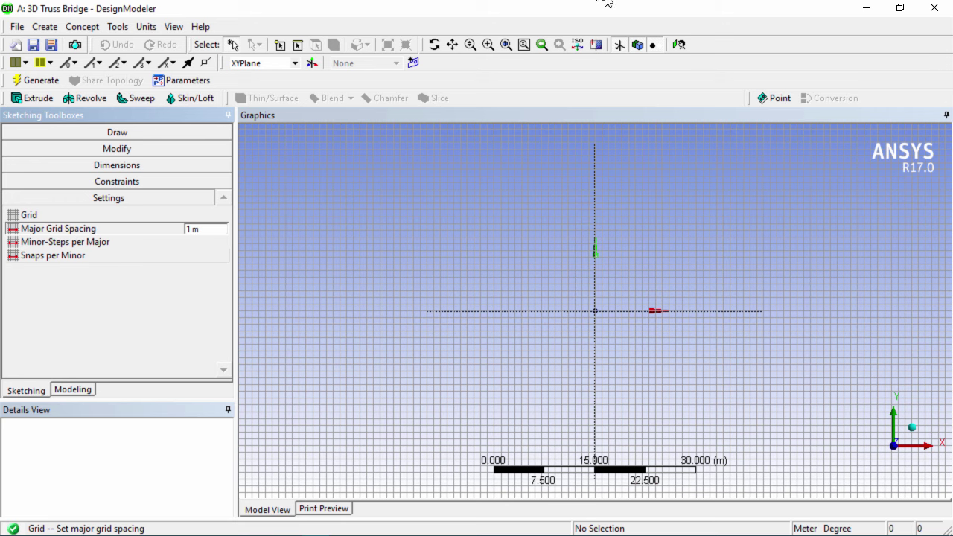
scroll(629, 315, up, 5)
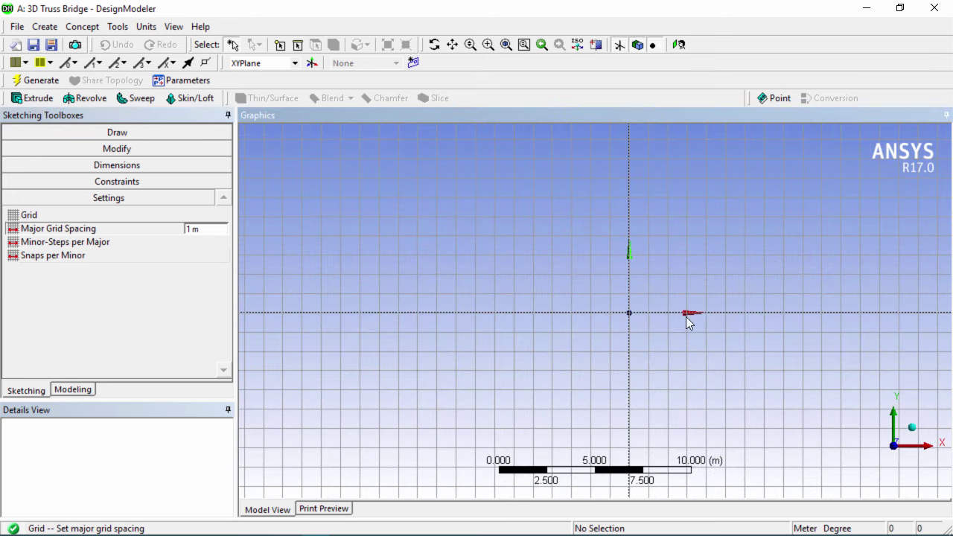
scroll(570, 370, up, 5)
ctrl+middle_drag(635, 323, 577, 361)
scroll(577, 362, down, 2)
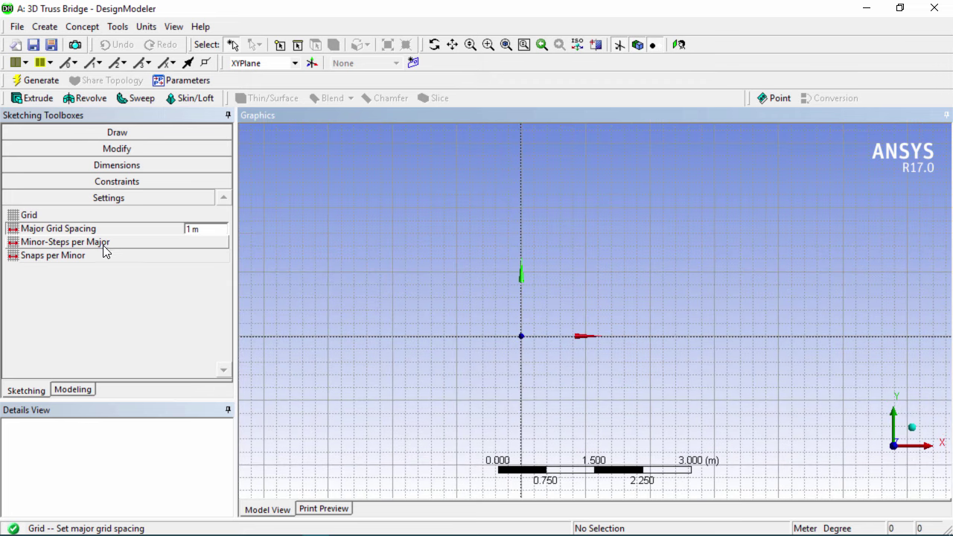
click(200, 243)
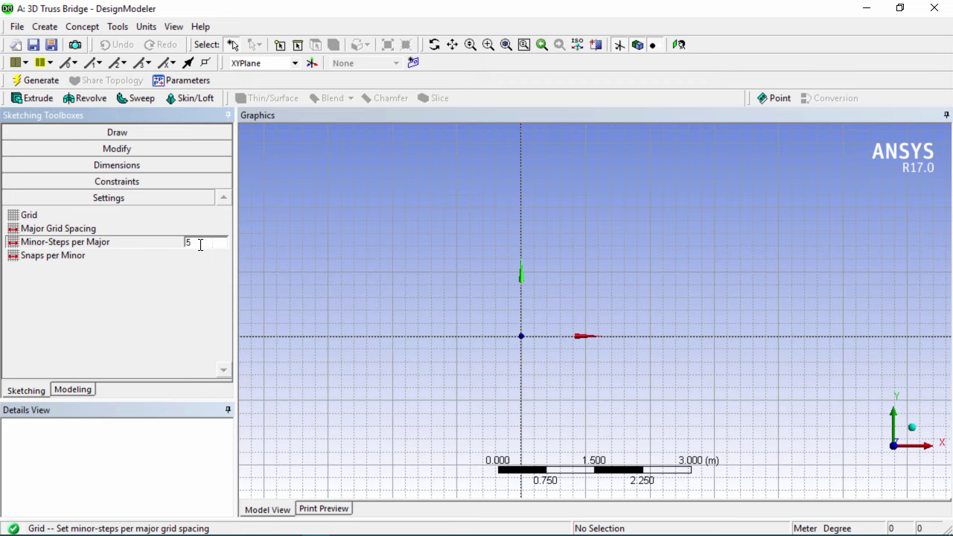
click(83, 229)
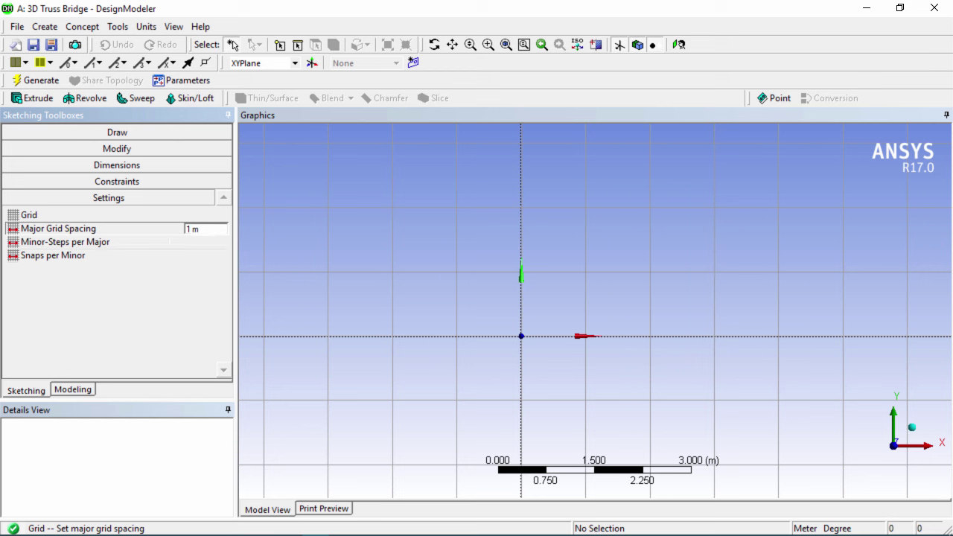
- Draw the bottom chord as four consecutive 2 m horizontal lines along the X axis, starting at the origin
click(159, 131)
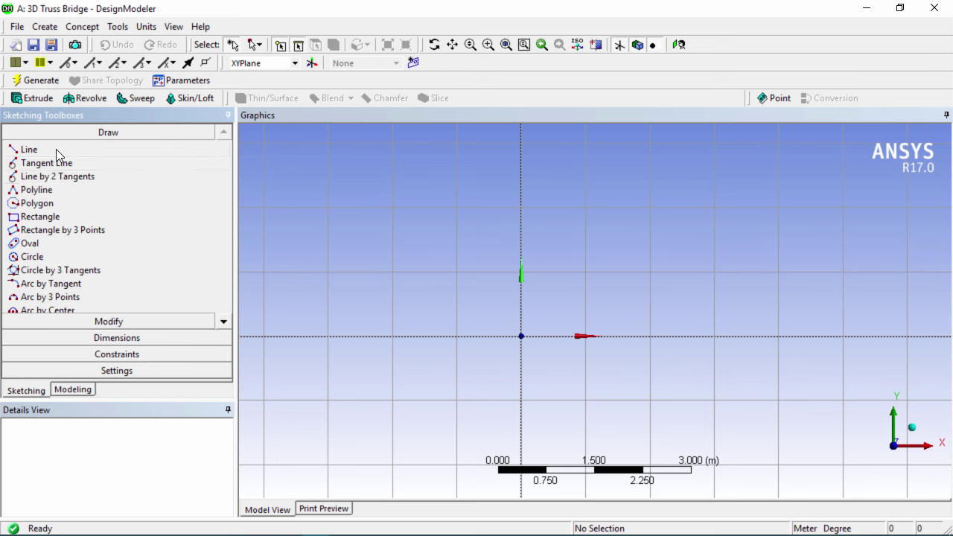
click(30, 150)
click(525, 334)
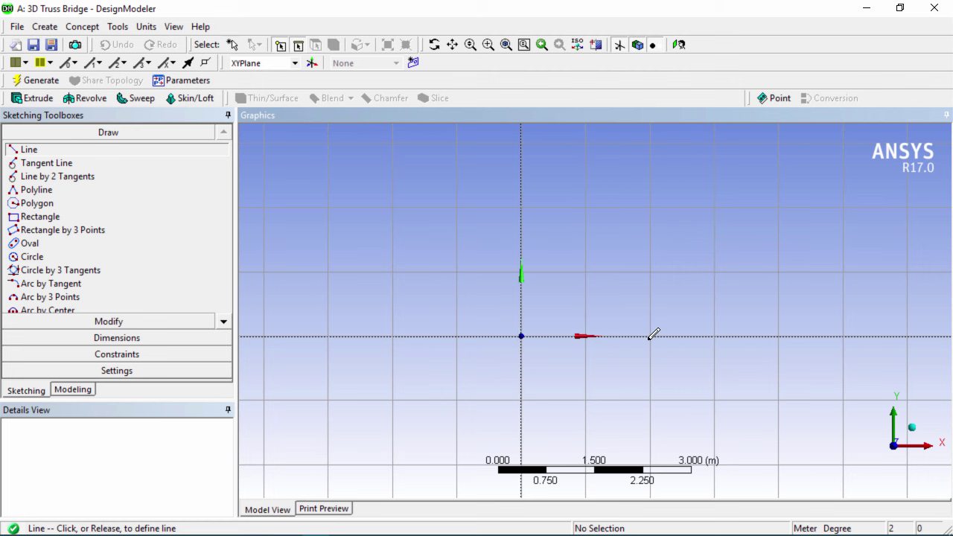
scroll(598, 365, up, 3)
mouse_move(593, 374)
ctrl+middle_down()
mouse_move(700, 396)
mouse_move(644, 395)
mouse_move(599, 374)
mouse_move(480, 357)
ctrl+middle_up()
scroll(600, 387, down, 3)
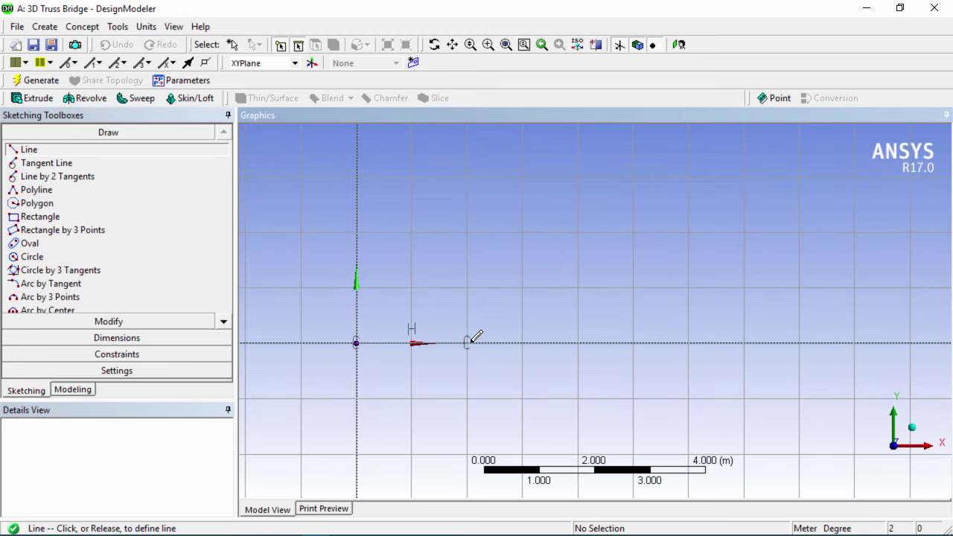
click(468, 342)
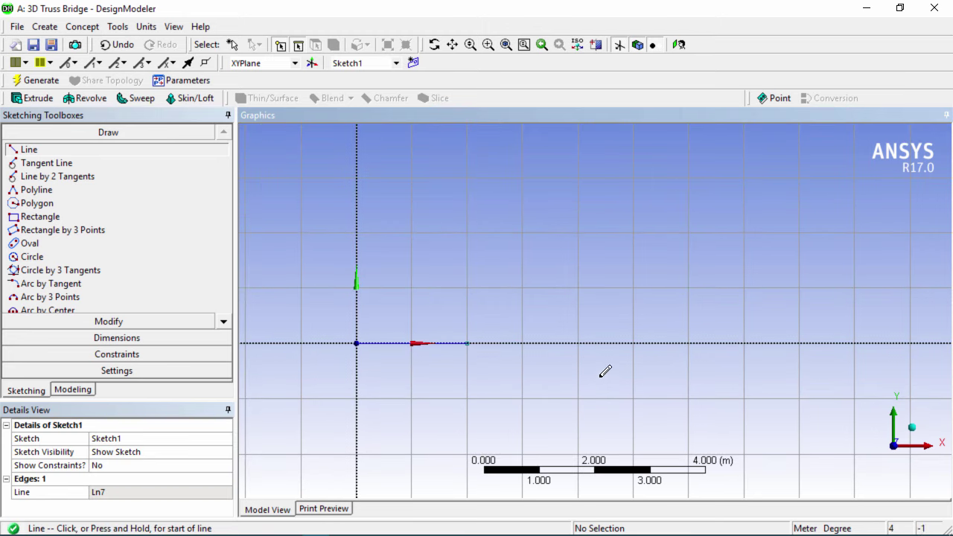
click(580, 343)
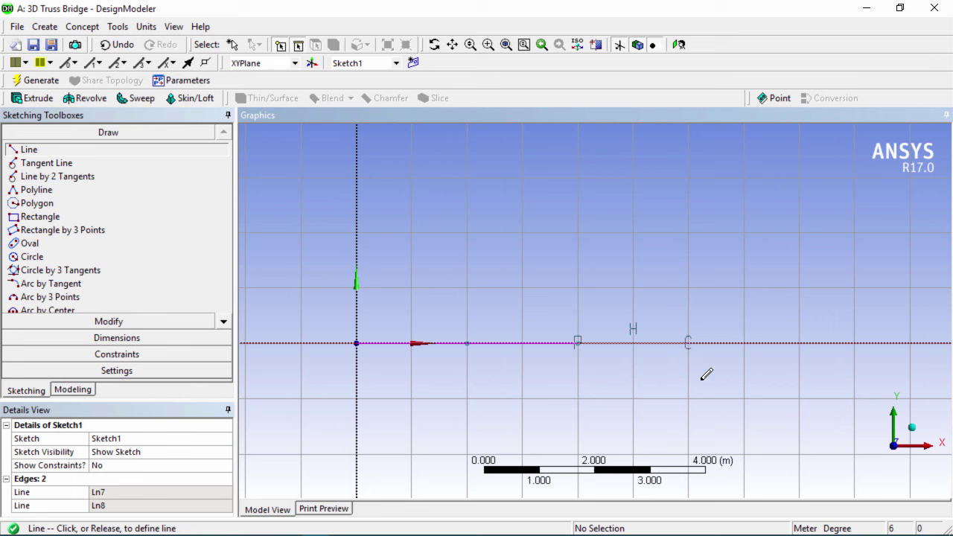
click(689, 343)
click(693, 343)
click(798, 343)
- Draw eight zigzag diagonals from the origin to 8 m along X, alternating between the X axis and peaks 2 m high
click(357, 343)
click(411, 230)
click(411, 231)
click(466, 343)
click(522, 233)
click(578, 341)
click(632, 233)
click(687, 343)
click(743, 233)
click(799, 343)
- Draw the top chord as three 2 m horizontal lines joining the four truss peaks
click(744, 233)
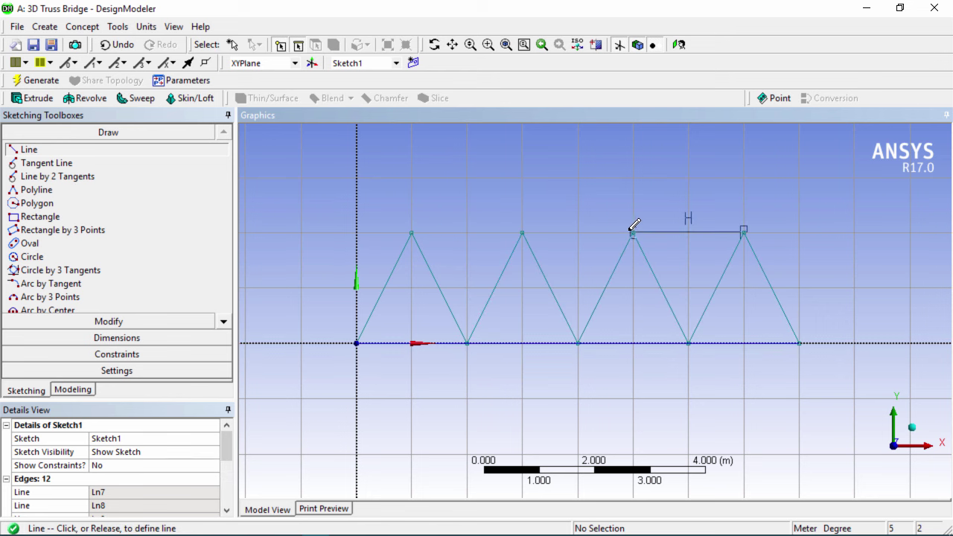
click(633, 233)
click(522, 233)
click(410, 233)
click(633, 233)
click(522, 233)
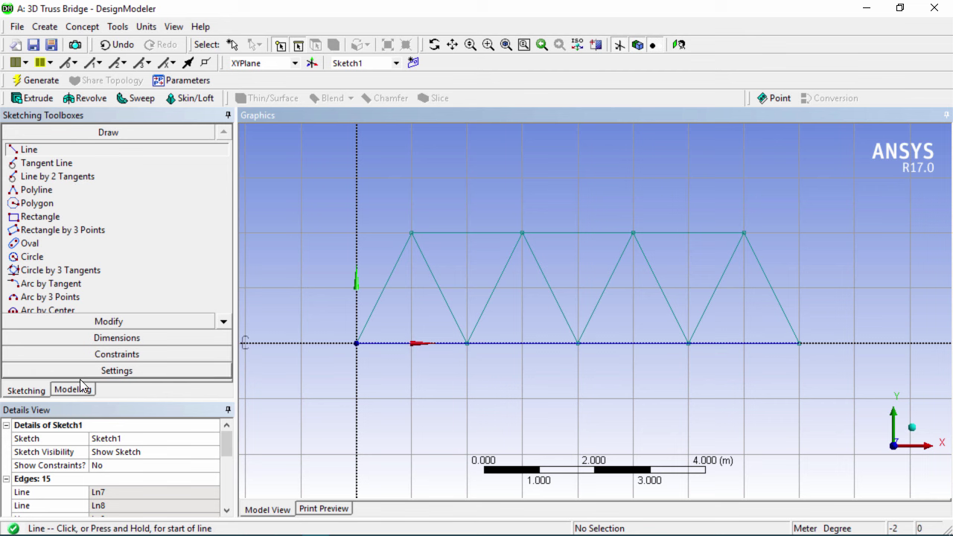
- Delete the four bottom chord lines lying on the X axis from the sketch
click(122, 321)
click(415, 344)
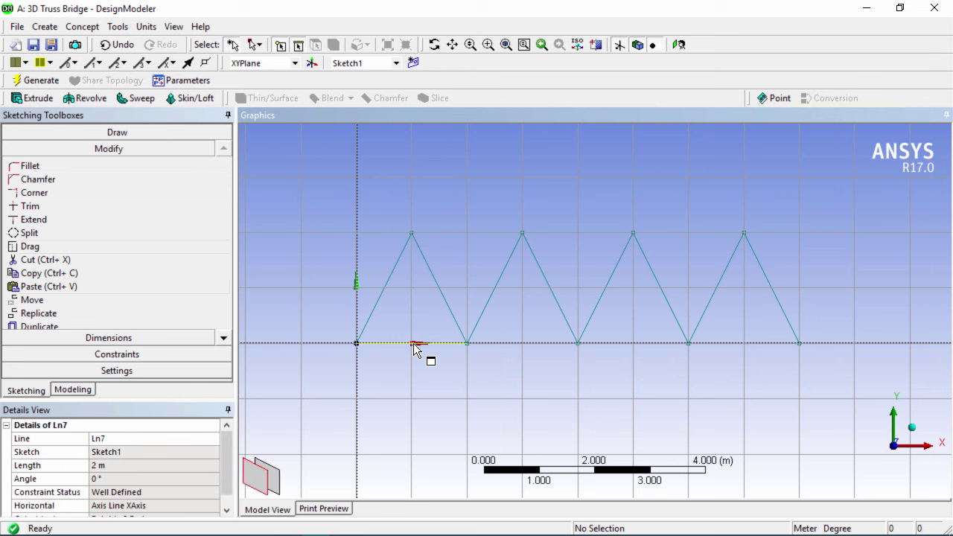
ctrl+click(534, 344)
key(ctrl+c)
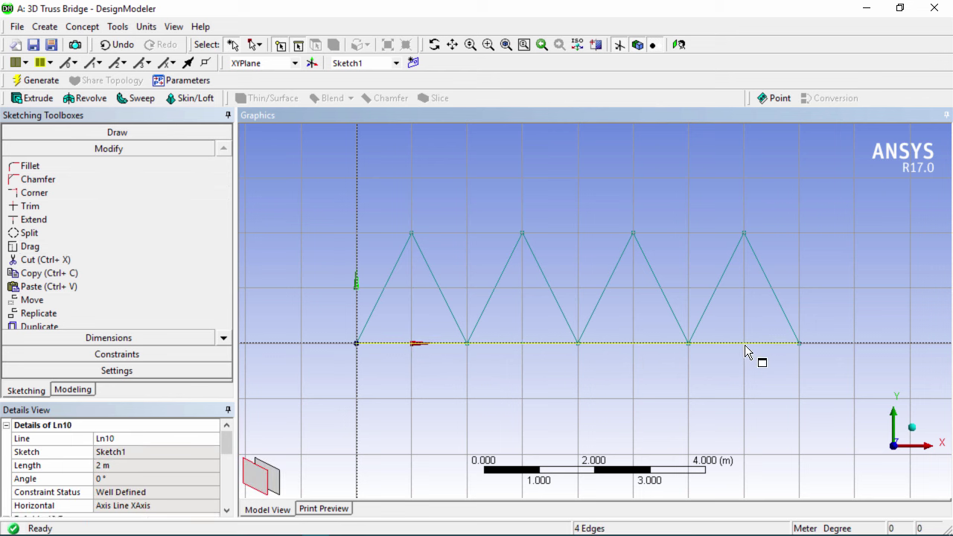
click(744, 345)
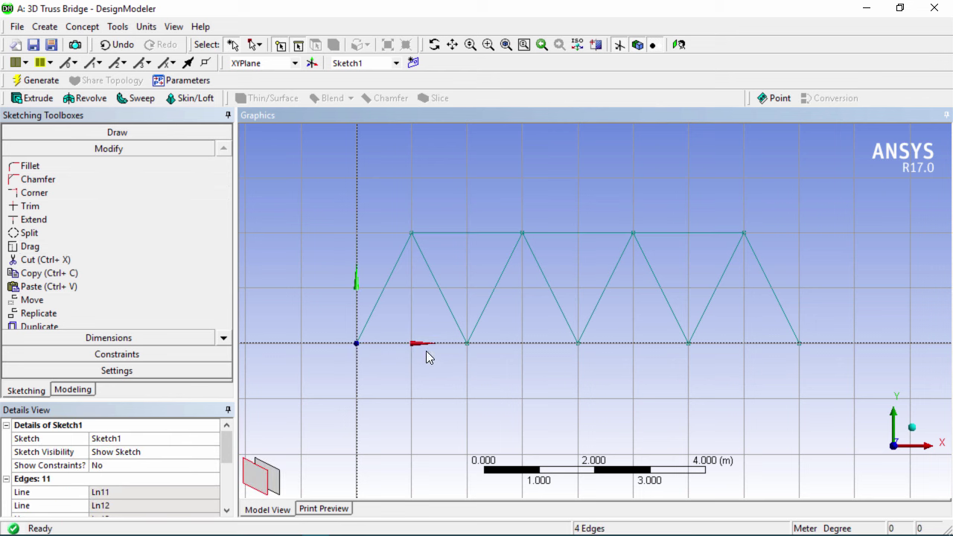
- Generate a line body from Sketch1 using Lines From Sketches with the Add Material operation
click(72, 390)
click(31, 143)
click(97, 158)
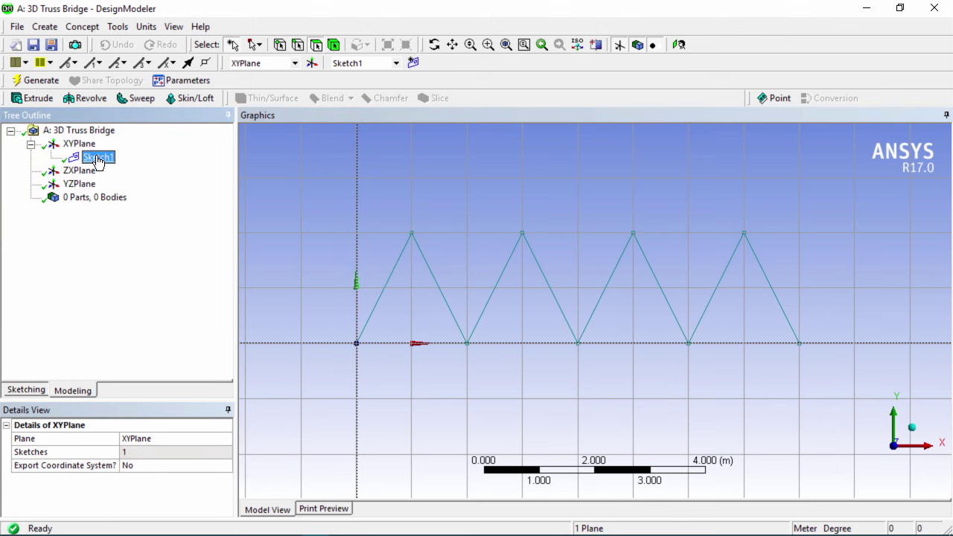
click(52, 28)
click(56, 30)
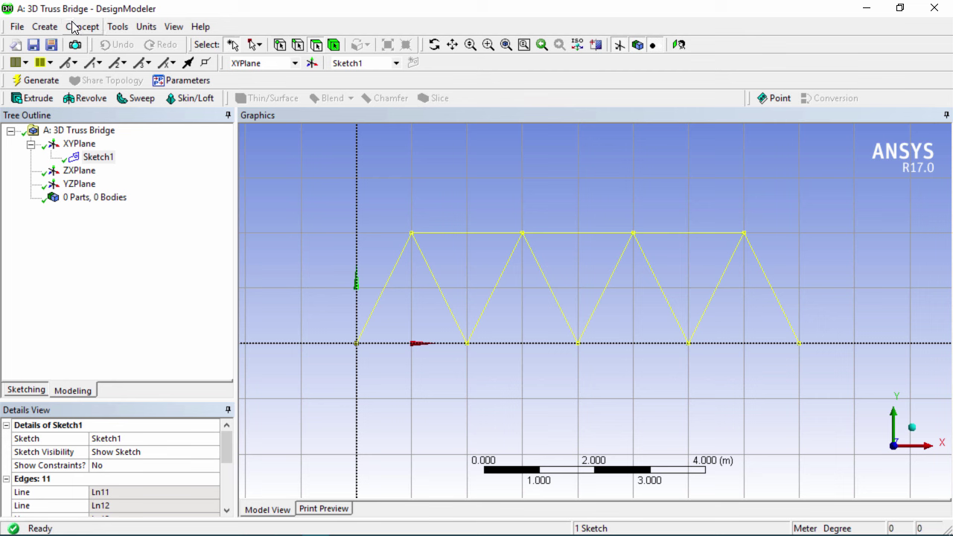
click(82, 27)
click(116, 61)
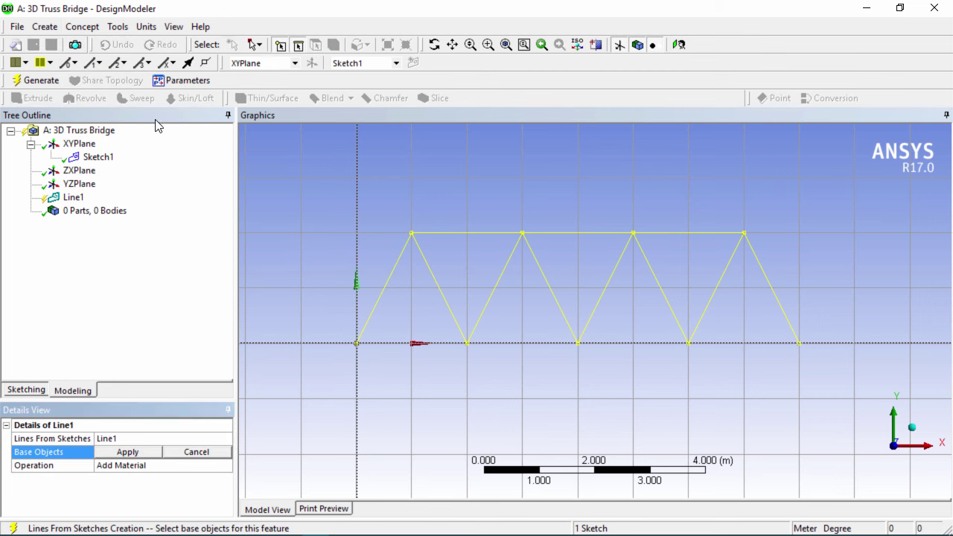
click(128, 452)
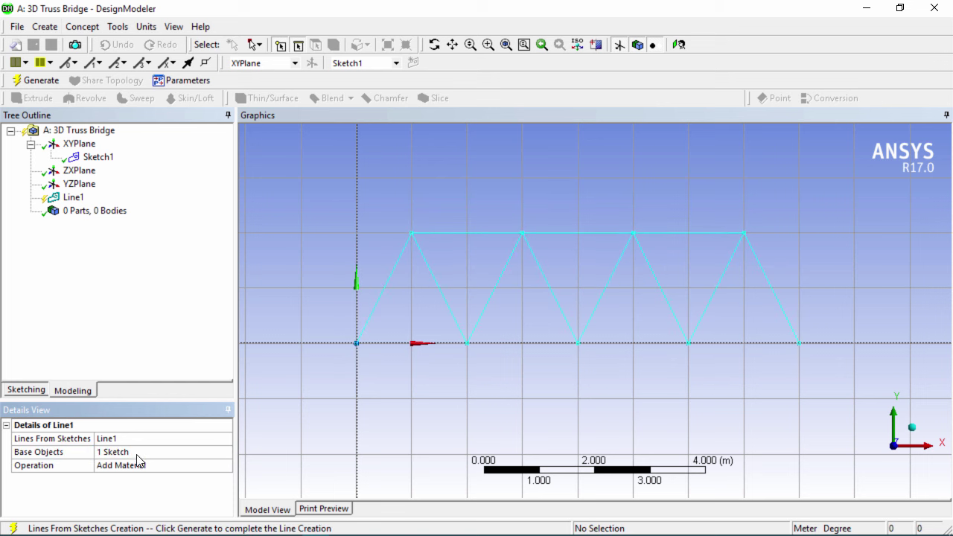
click(61, 83)
- Start a linear pattern with the truss line body as its geometry
click(30, 211)
click(88, 225)
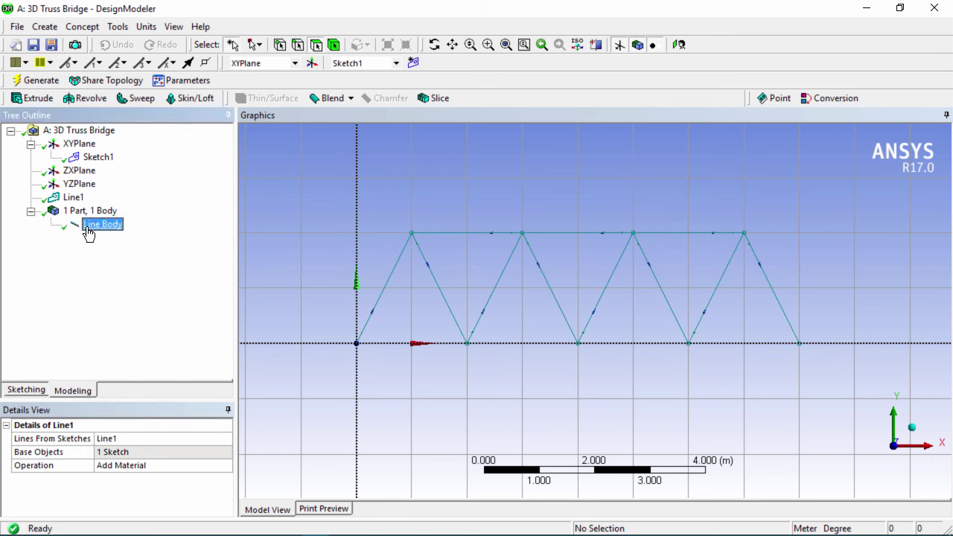
click(73, 201)
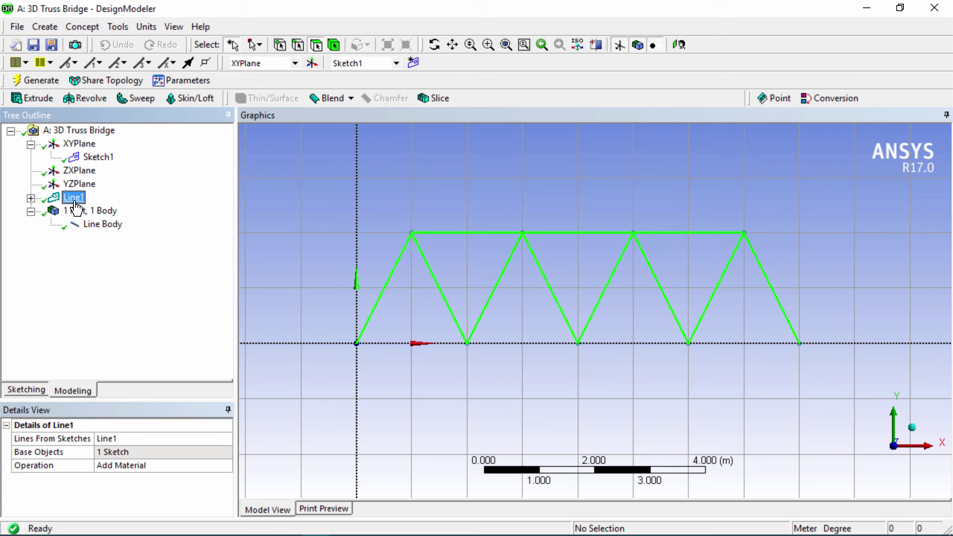
click(101, 226)
click(46, 27)
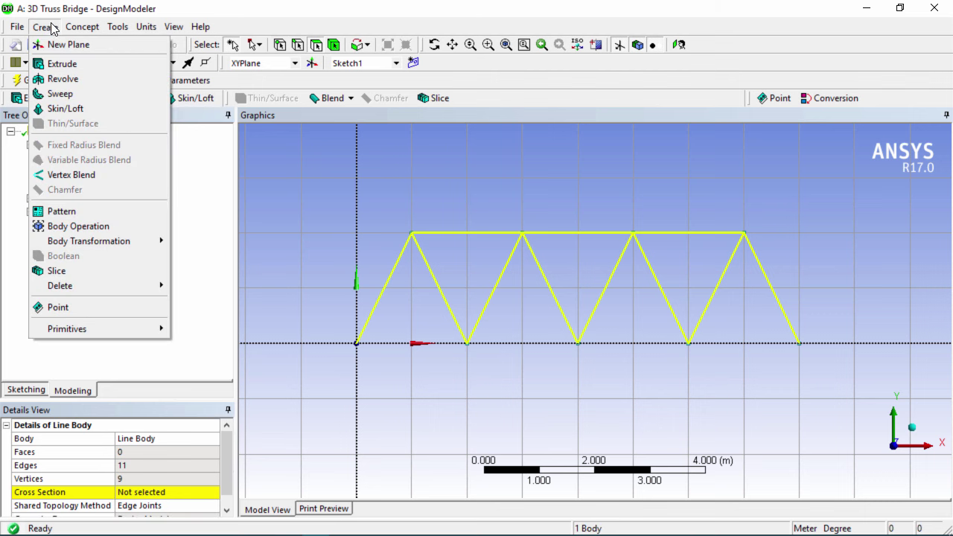
click(104, 215)
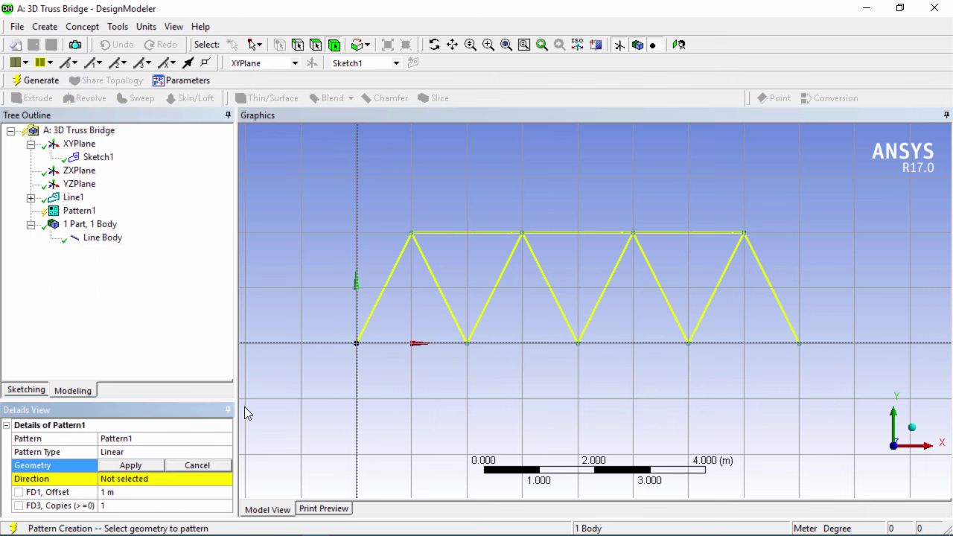
click(142, 465)
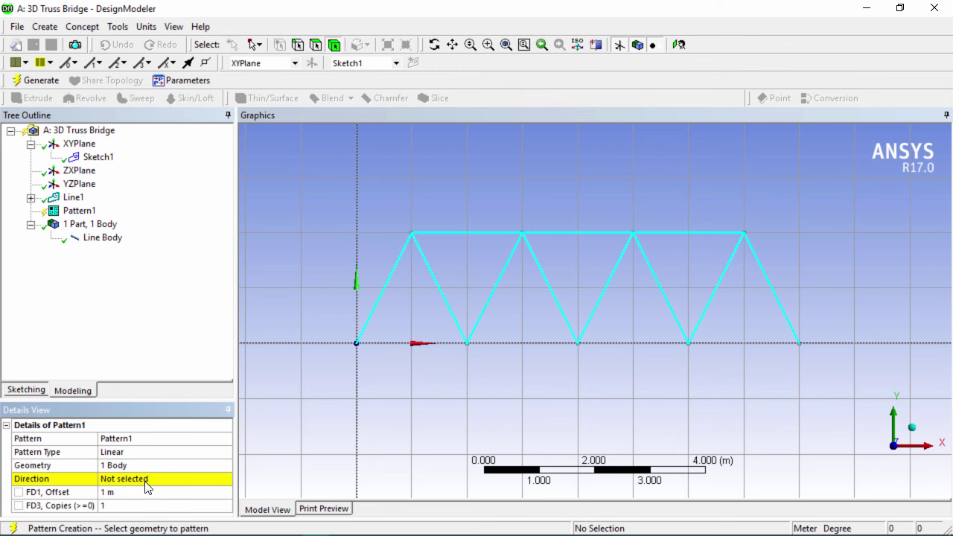
- Set the pattern direction along the ZXPlane's X axis with a 2 m offset and one copy, and generate it
click(143, 480)
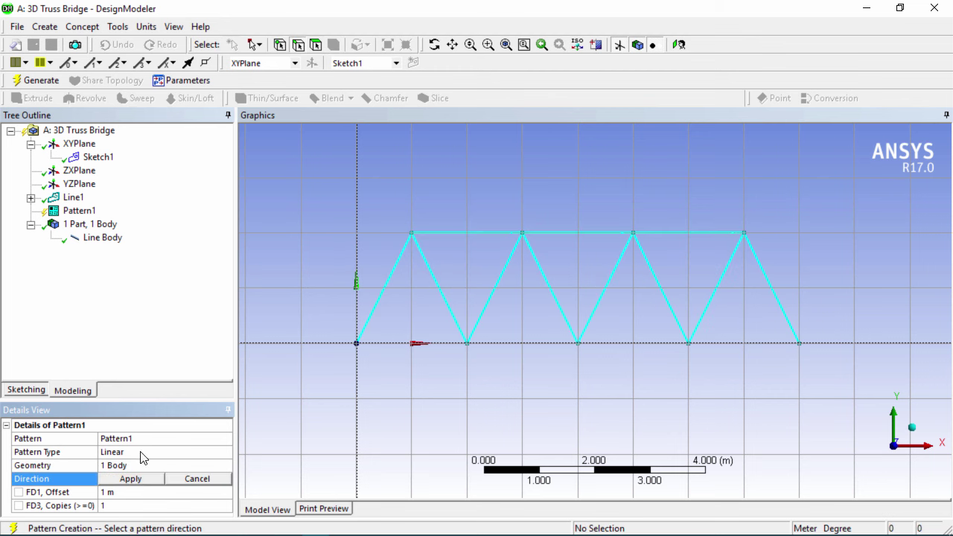
click(88, 176)
middle_drag(344, 272, 323, 287)
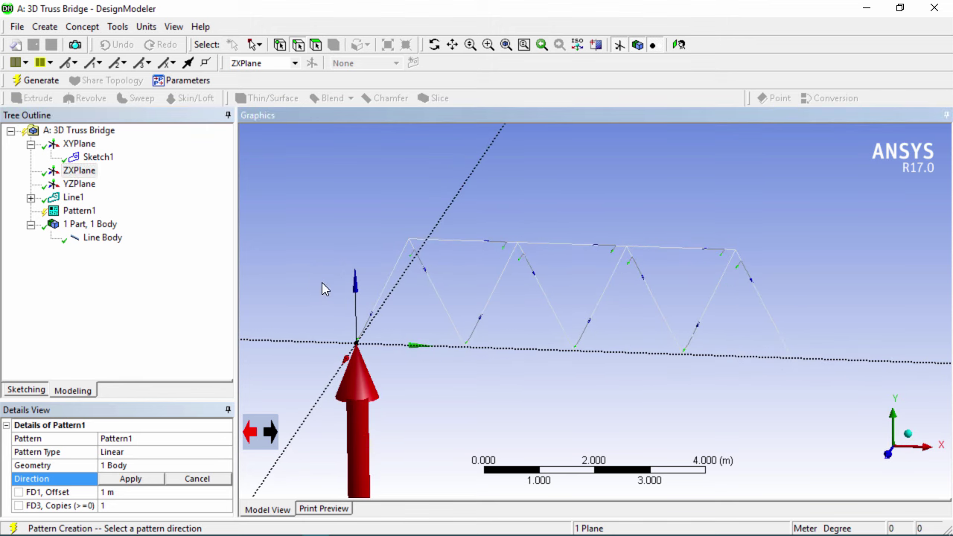
click(334, 375)
click(131, 478)
click(129, 492)
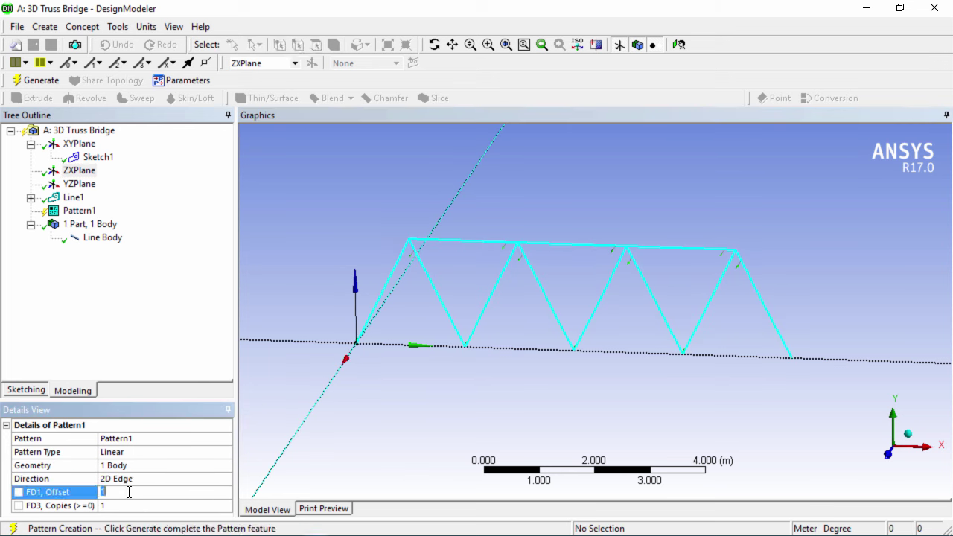
key(Return)
click(35, 81)
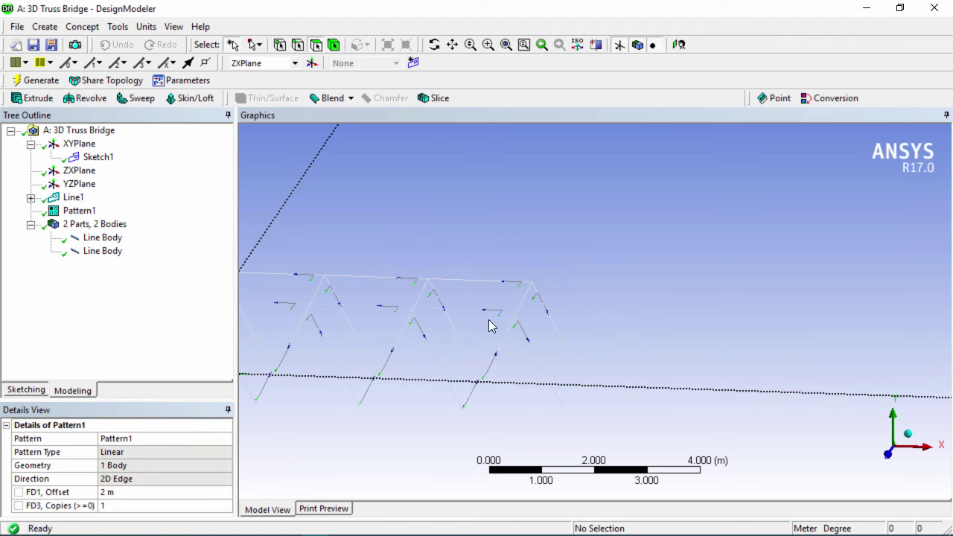
- Start a new From Plane reference plane with ZXPlane as its base plane
middle_drag(716, 390, 832, 392)
ctrl+middle_drag(633, 390, 605, 405)
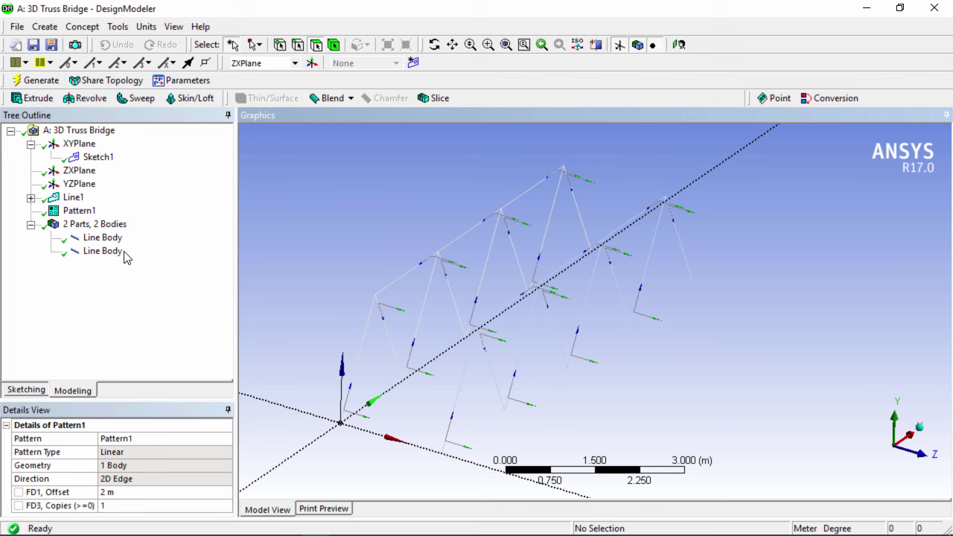
middle_drag(584, 376, 597, 360)
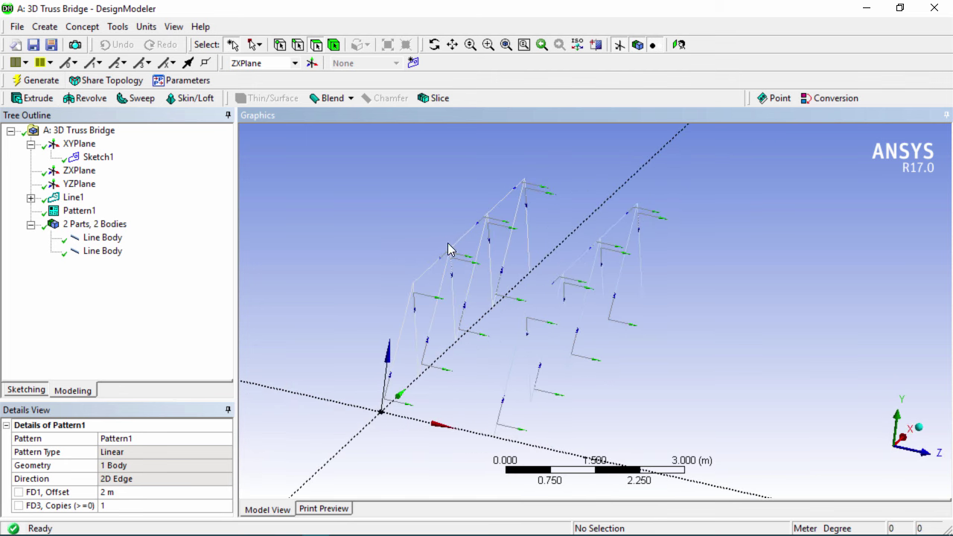
middle_drag(563, 222, 583, 321)
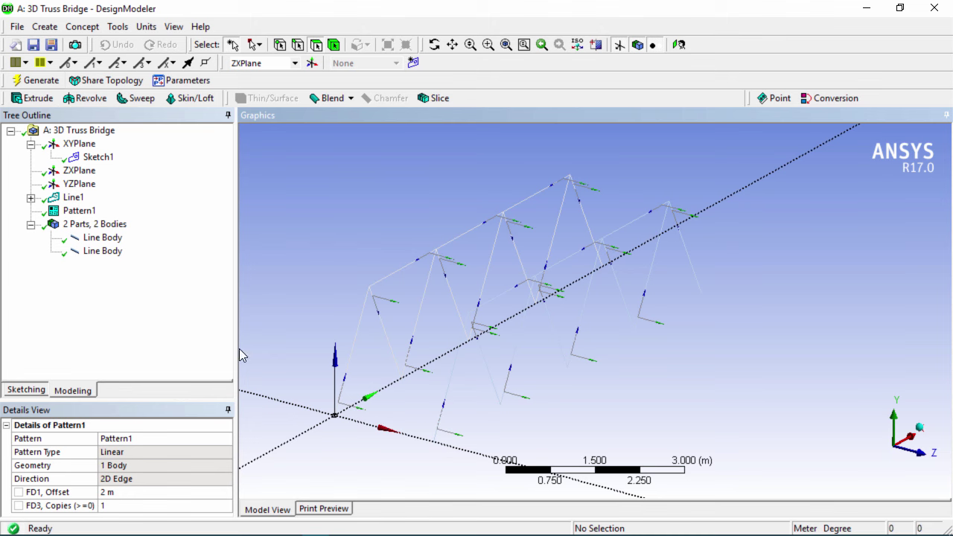
click(79, 144)
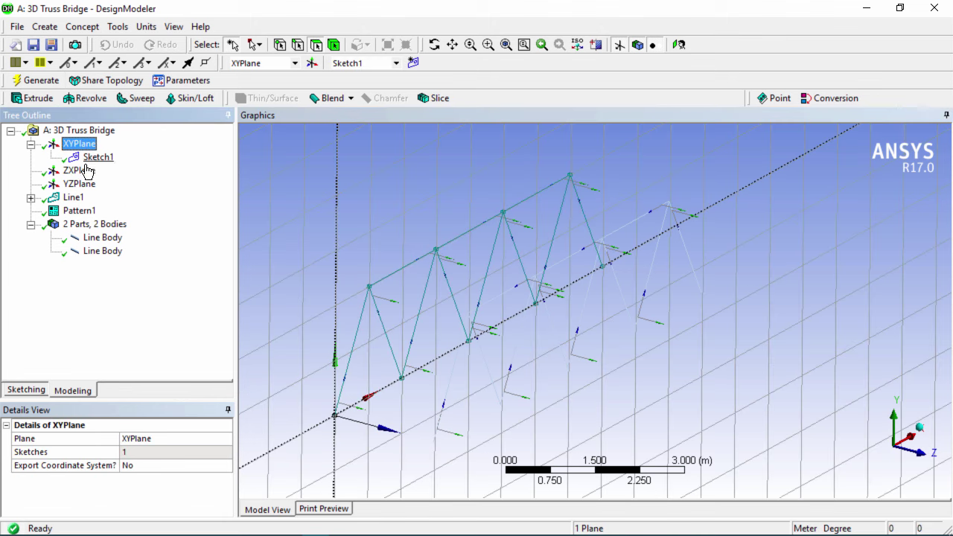
click(84, 170)
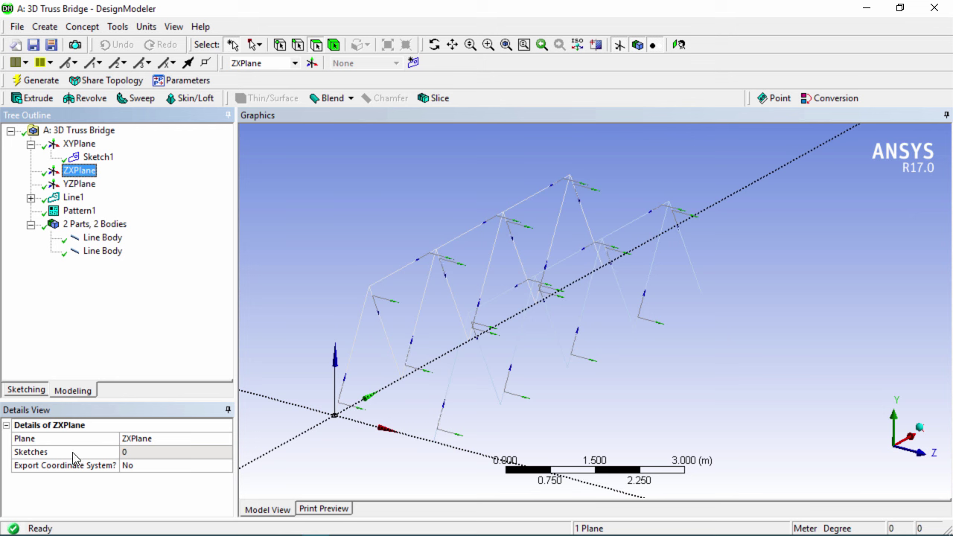
click(312, 63)
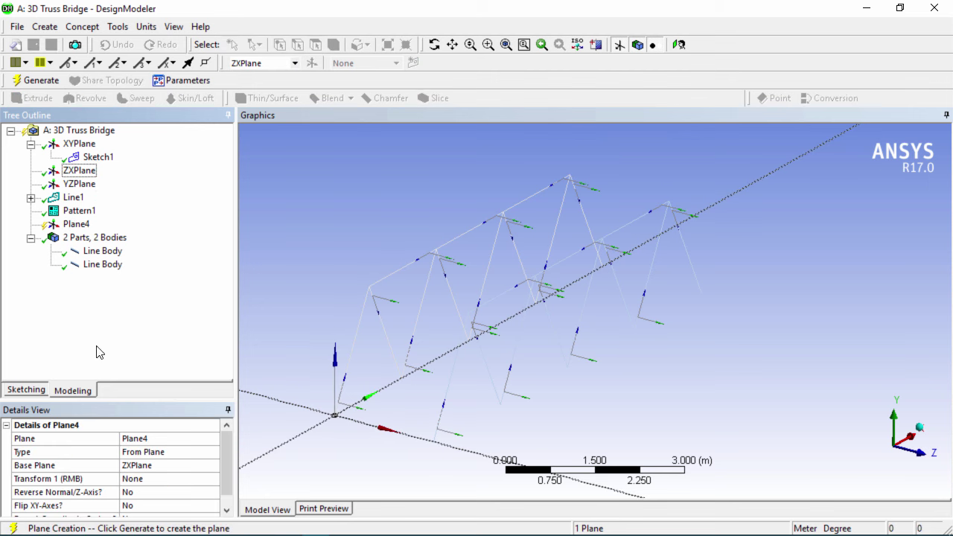
scroll(208, 472, down, 1)
click(211, 452)
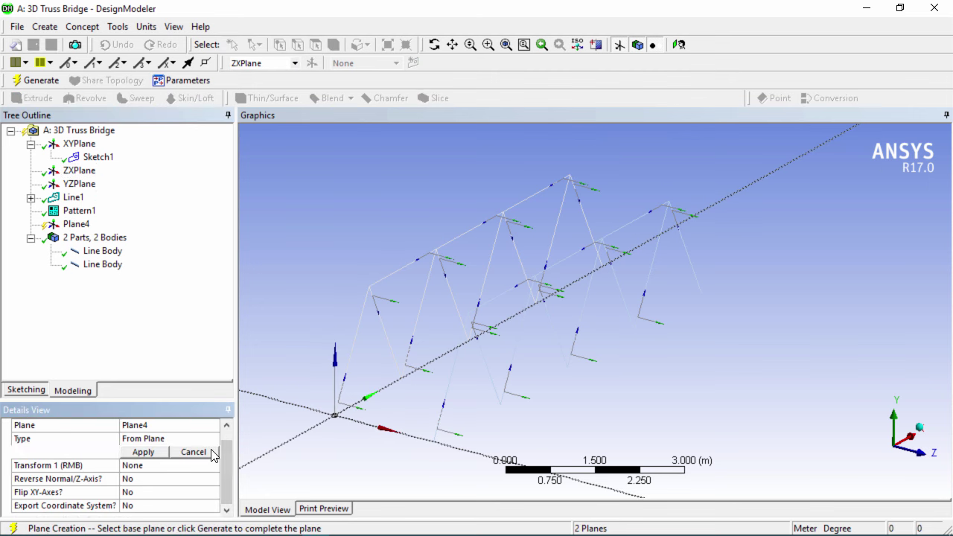
- Apply an Offset Z transform of 2 m to the new plane and generate it
click(195, 466)
click(214, 468)
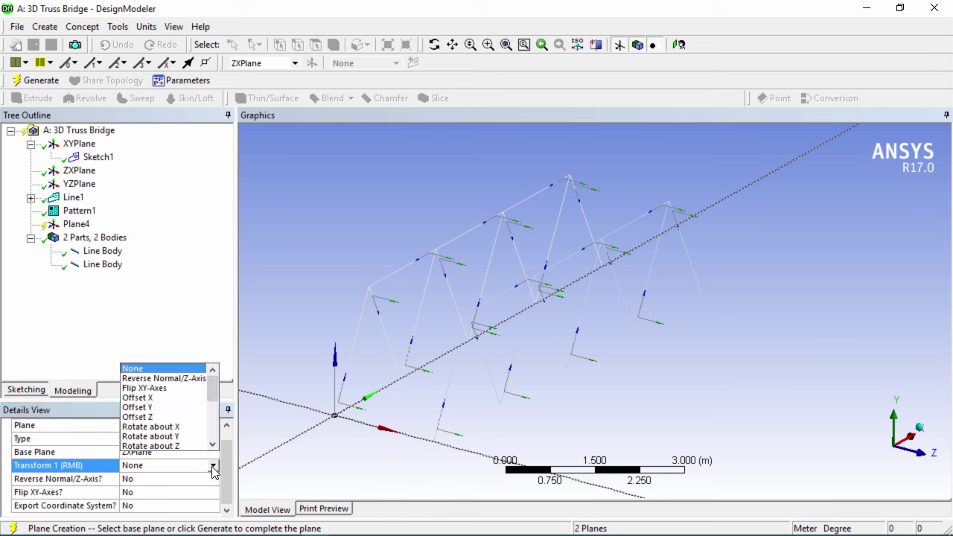
click(187, 417)
click(143, 491)
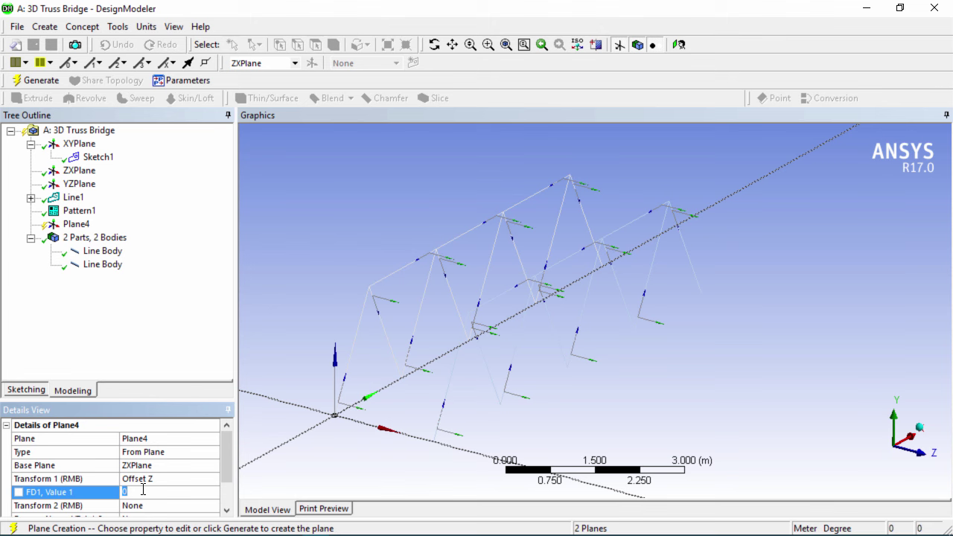
text(2)
key(Return)
mouse_move(407, 347)
middle_down()
mouse_move(404, 323)
mouse_move(414, 347)
middle_up()
click(227, 489)
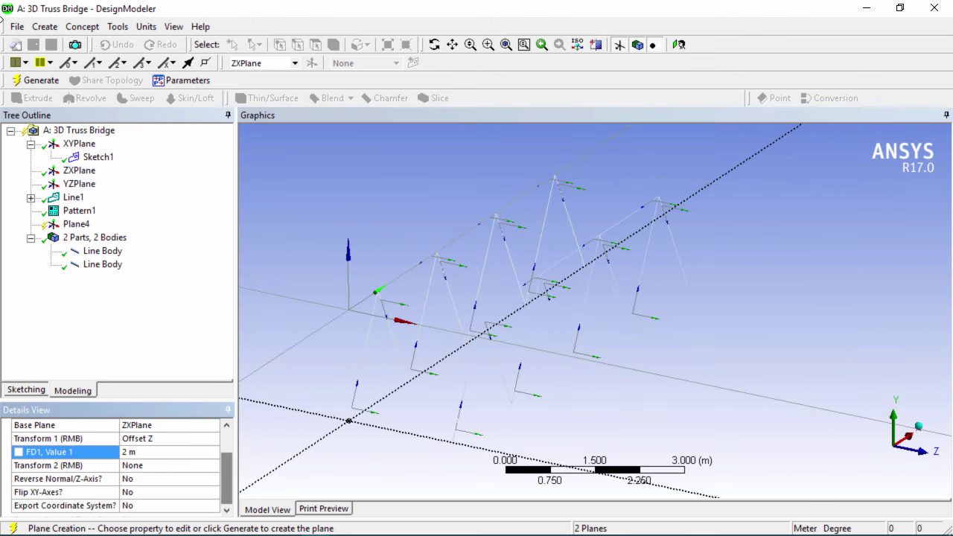
click(37, 79)
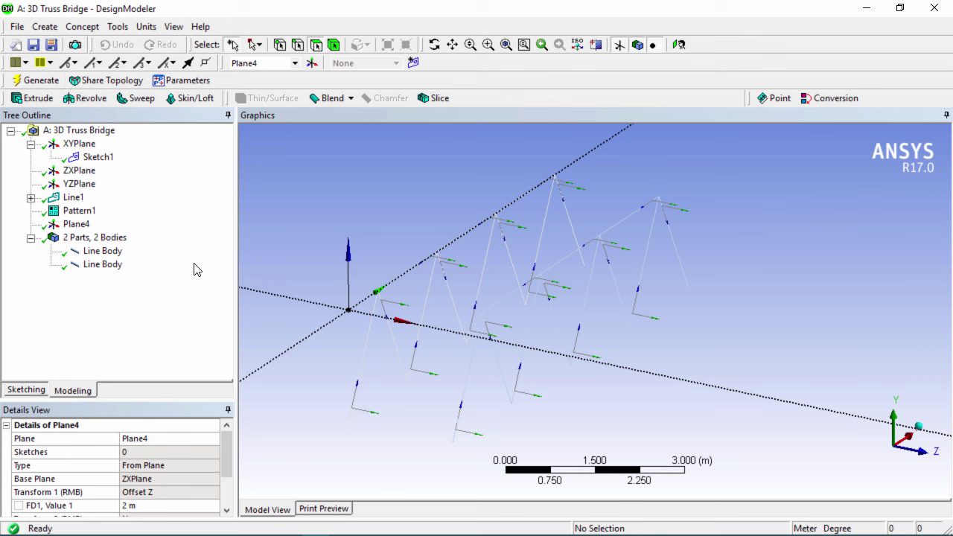
- Start sketching on the 2 m offset plane with the 2D grid display and grid snapping enabled
click(76, 224)
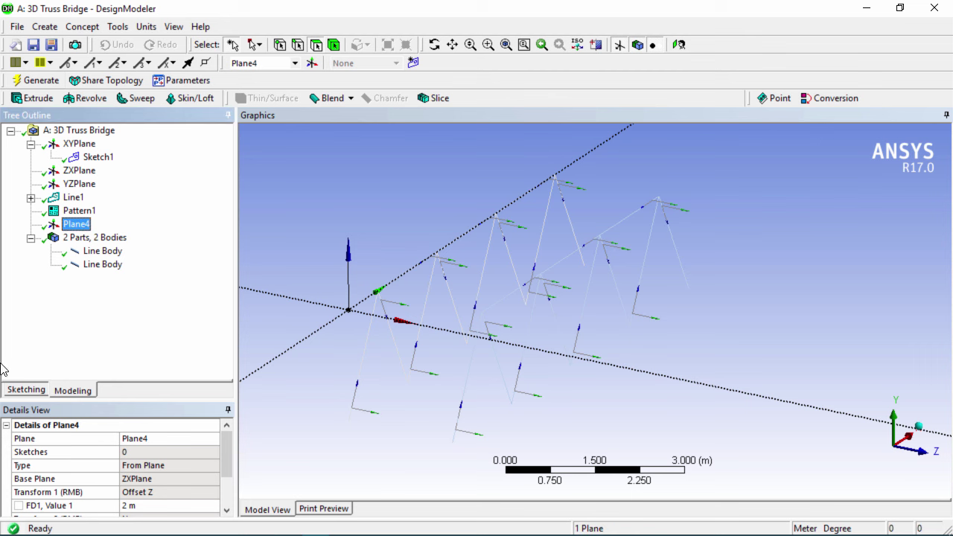
click(25, 390)
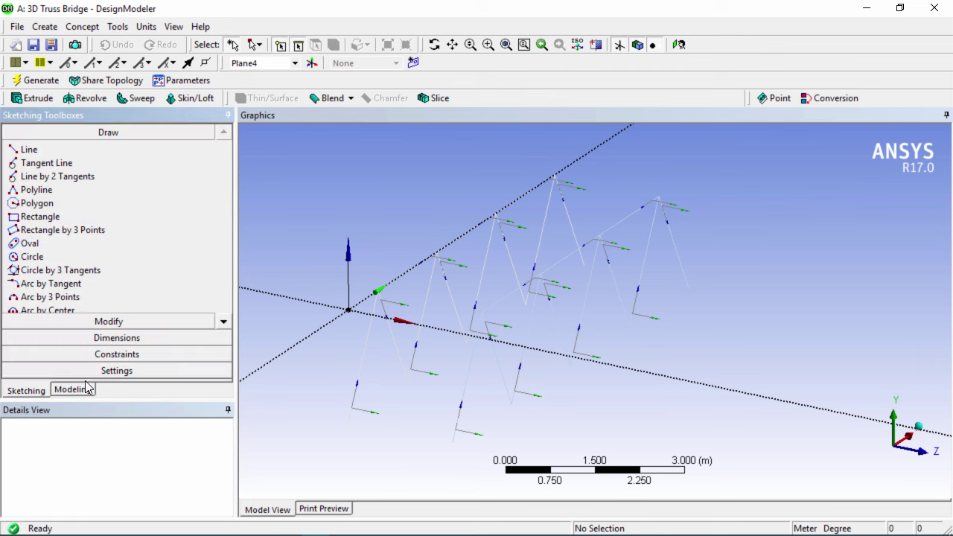
click(122, 370)
click(186, 215)
click(223, 215)
click(115, 133)
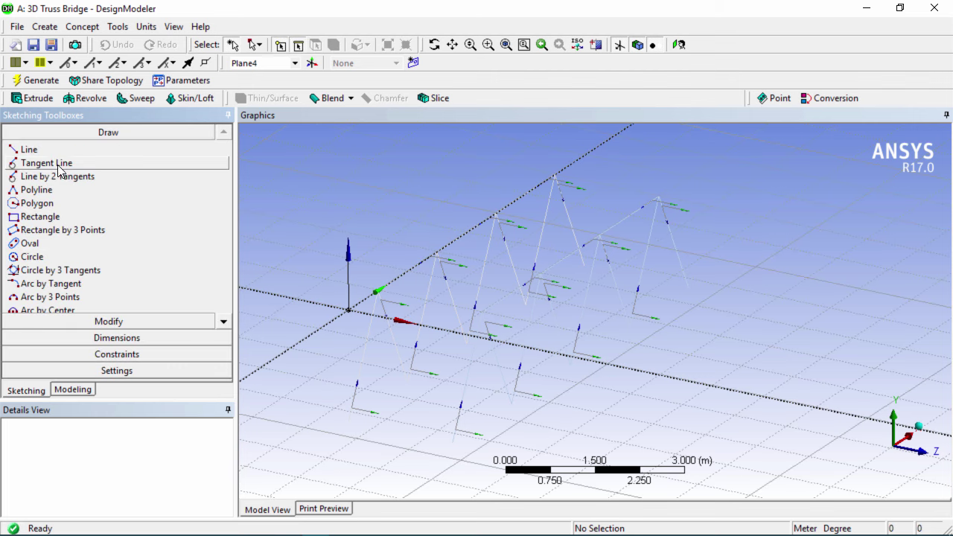
- Sketch four parallel cross lines on the offset plane, each joining a pair of opposite top nodes of the two trusses
click(29, 149)
mouse_move(483, 313)
middle_down()
mouse_move(484, 361)
mouse_move(481, 334)
mouse_move(505, 337)
middle_up()
scroll(589, 317, up, 3)
ctrl+middle_drag(644, 310, 608, 312)
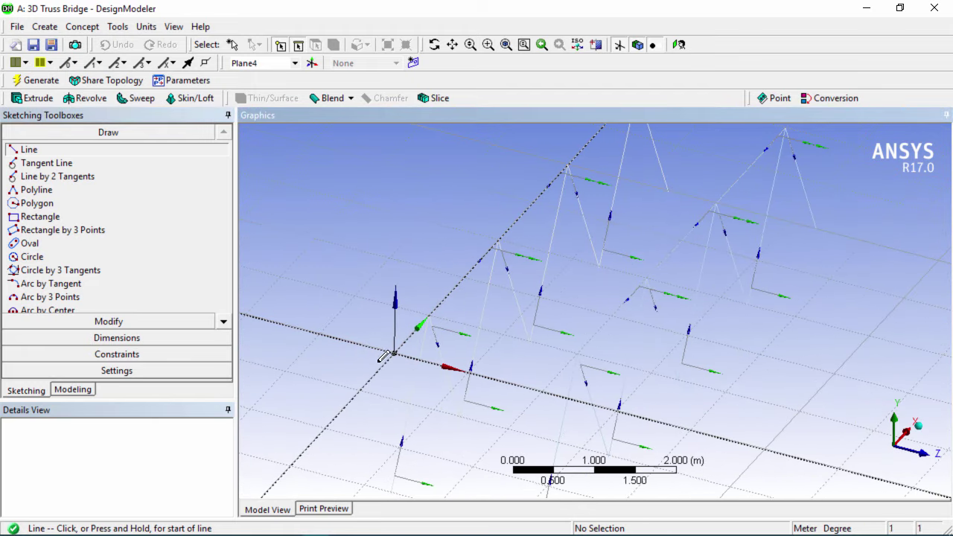
click(428, 317)
click(577, 353)
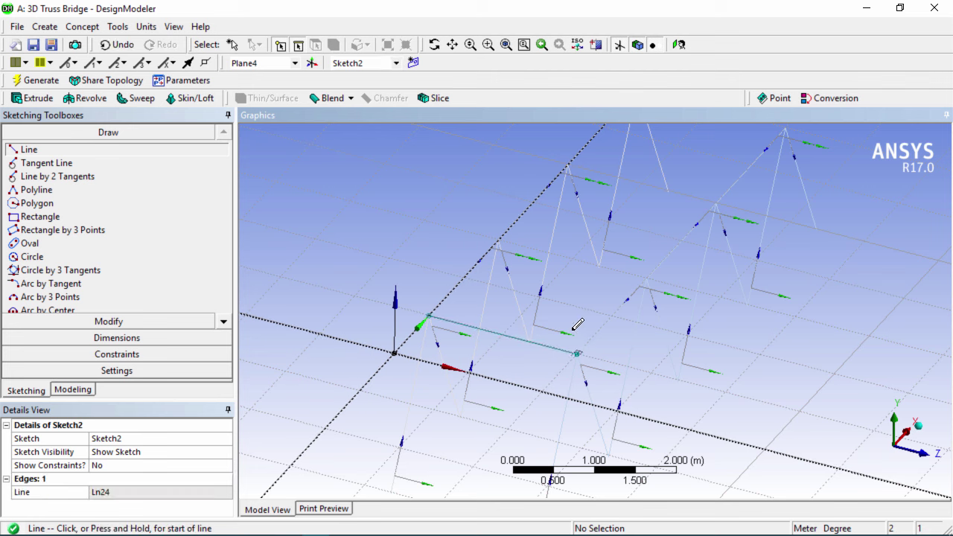
click(497, 241)
click(646, 279)
ctrl+middle_drag(646, 279, 551, 357)
click(472, 244)
click(621, 281)
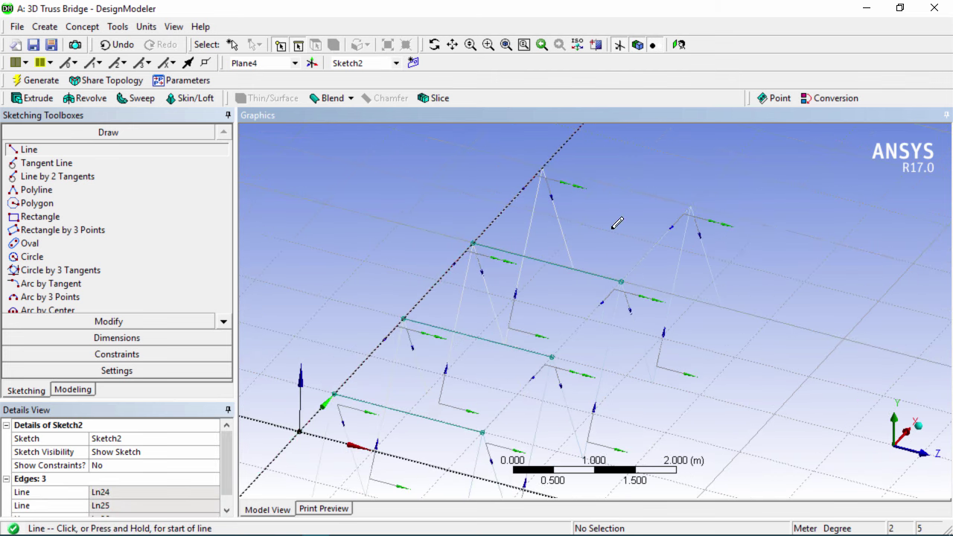
click(544, 168)
click(692, 208)
ctrl+middle_drag(601, 362, 653, 328)
scroll(653, 329, down, 2)
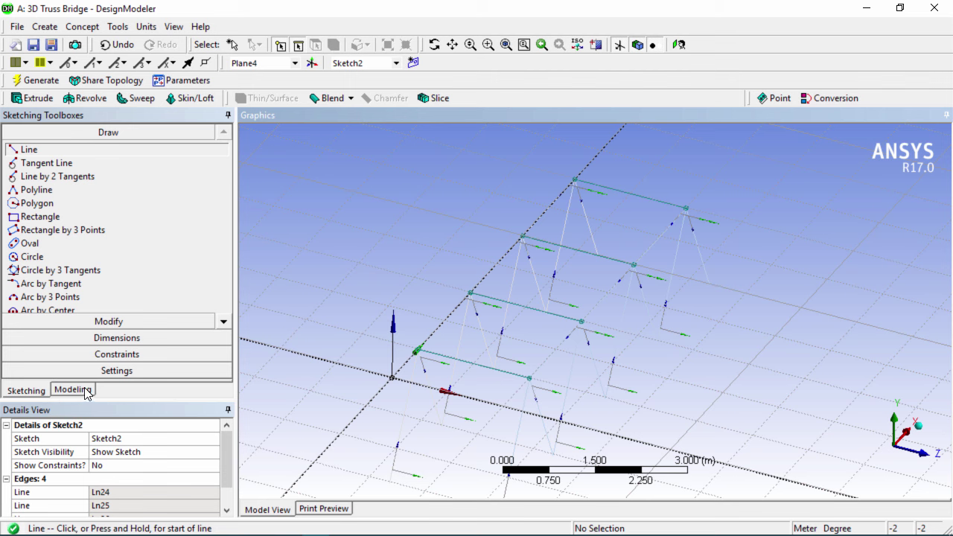
- Create a Lines From Sketches feature from the cross-line sketch, generate it, and inspect the combined line body
click(72, 390)
double_click(67, 225)
click(93, 236)
click(45, 27)
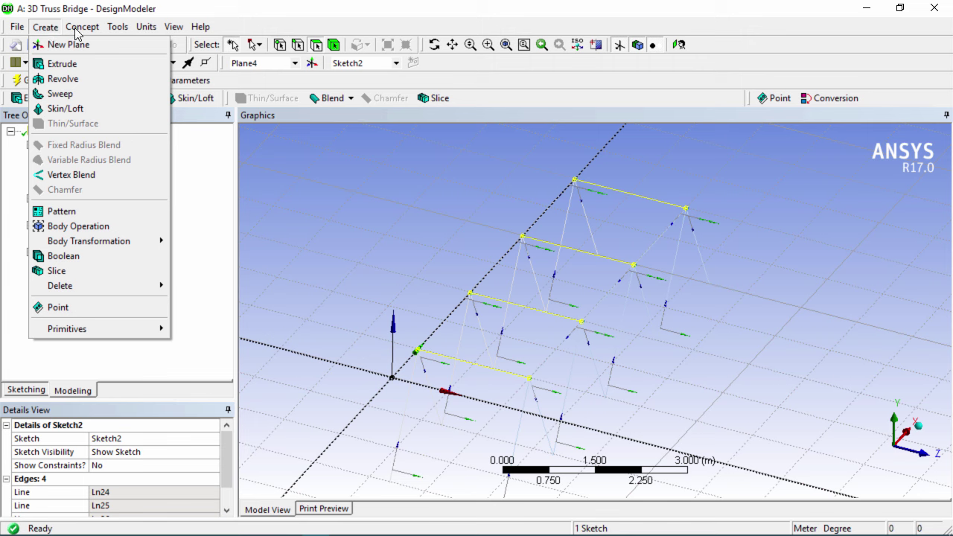
mouse_move(79, 31)
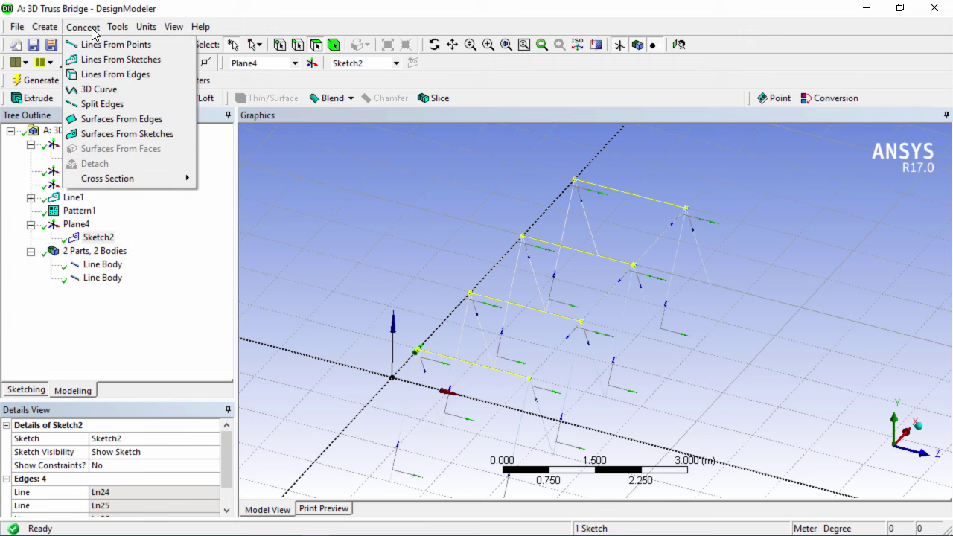
click(137, 59)
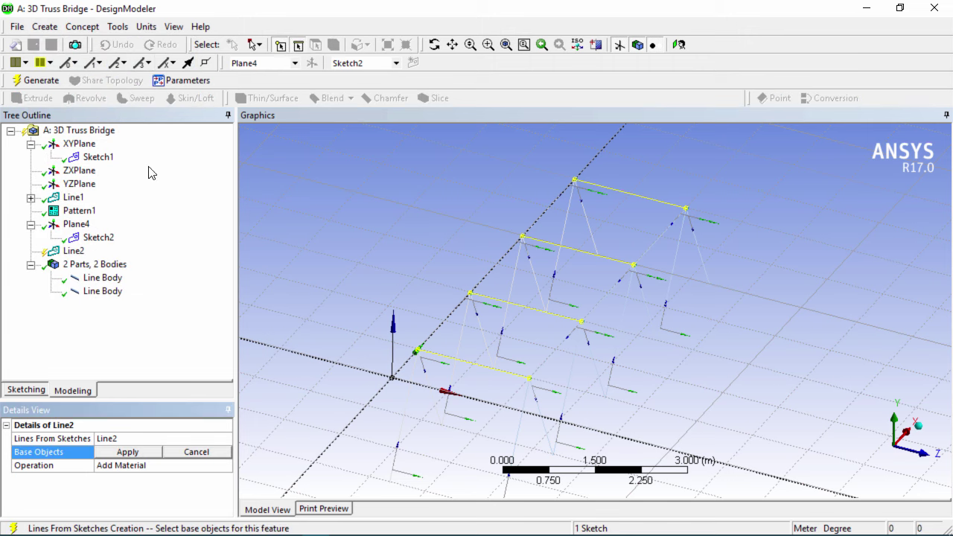
click(127, 451)
click(37, 80)
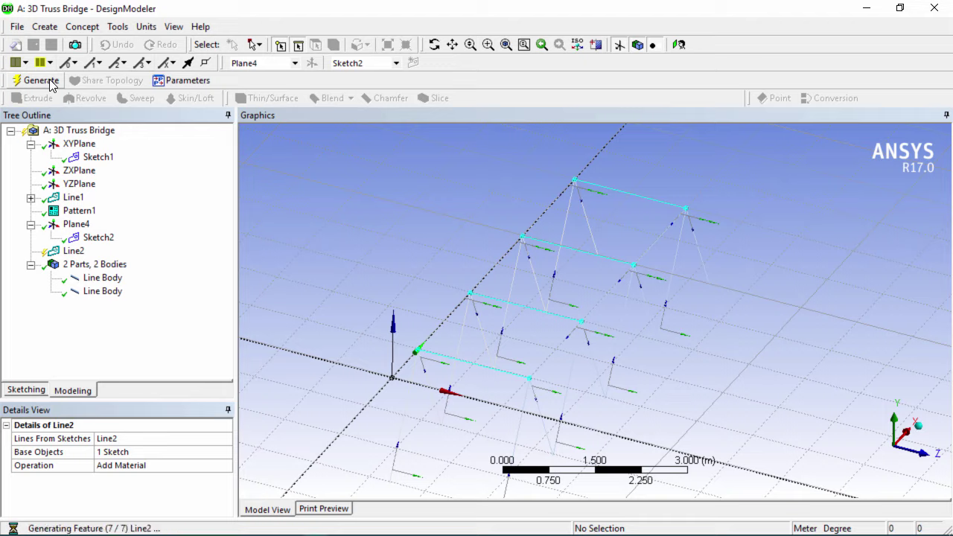
click(97, 278)
middle_drag(479, 393, 506, 387)
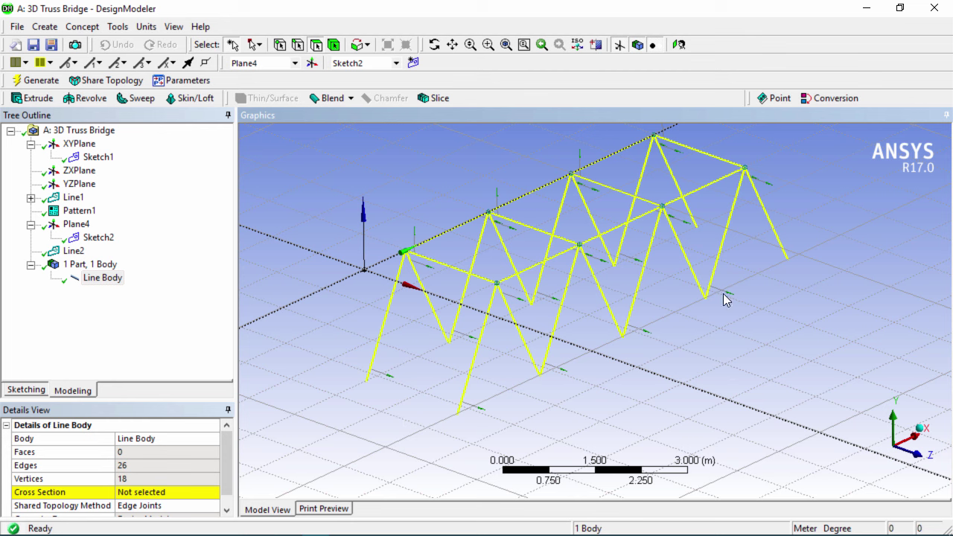
- Start sketching on the ZXPlane with the 2D grid display and grid snapping enabled
click(80, 145)
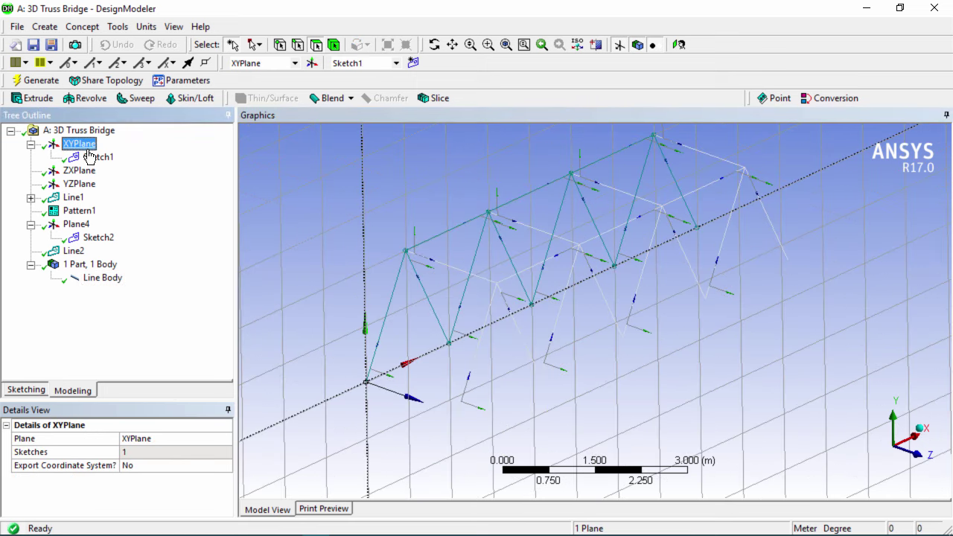
click(81, 171)
click(34, 390)
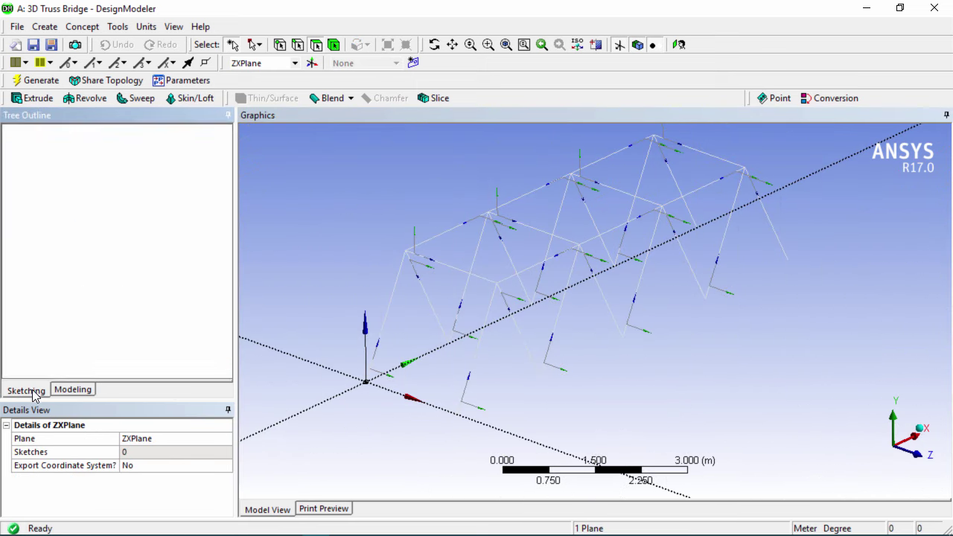
click(117, 371)
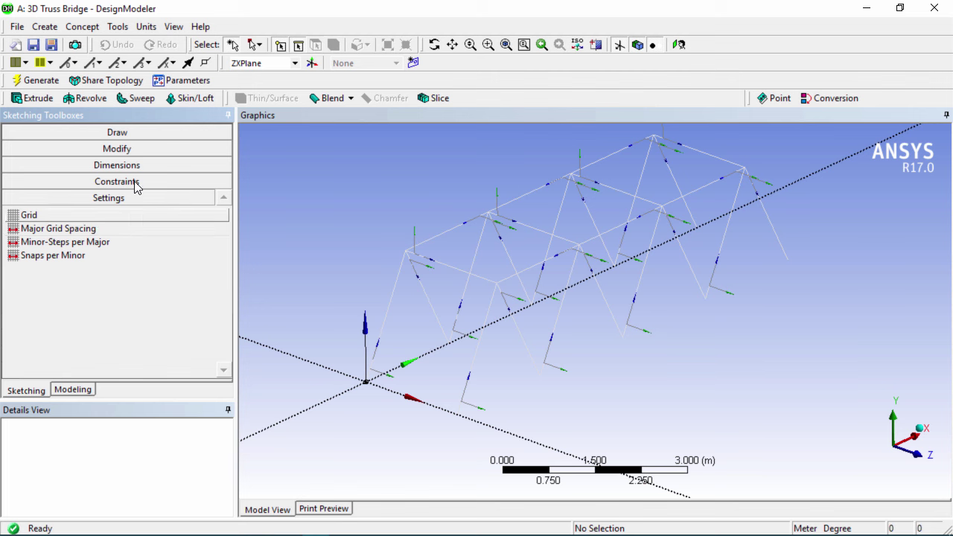
click(141, 216)
click(186, 215)
click(224, 216)
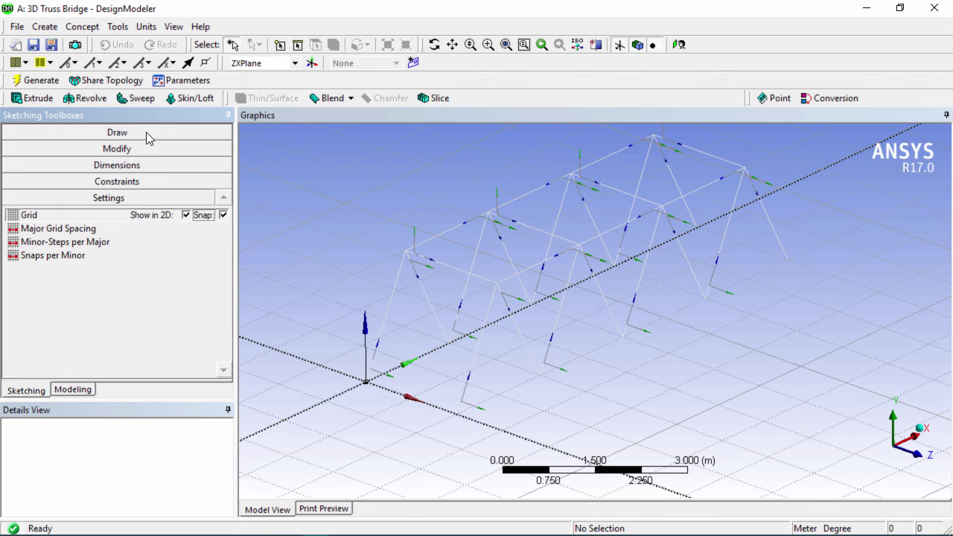
- Draw a rectangle on the ZXPlane from the origin to the far bottom node of the opposite truss
click(147, 134)
click(62, 216)
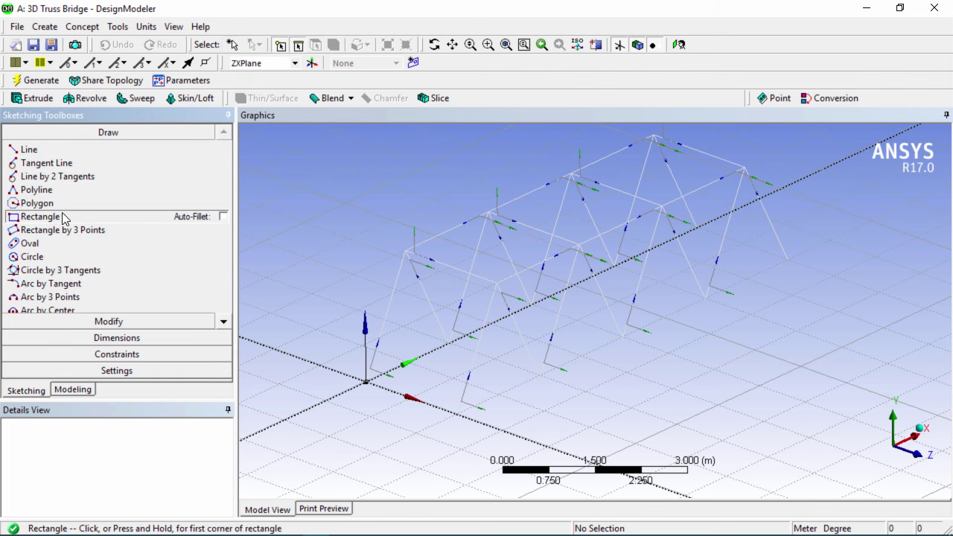
click(367, 380)
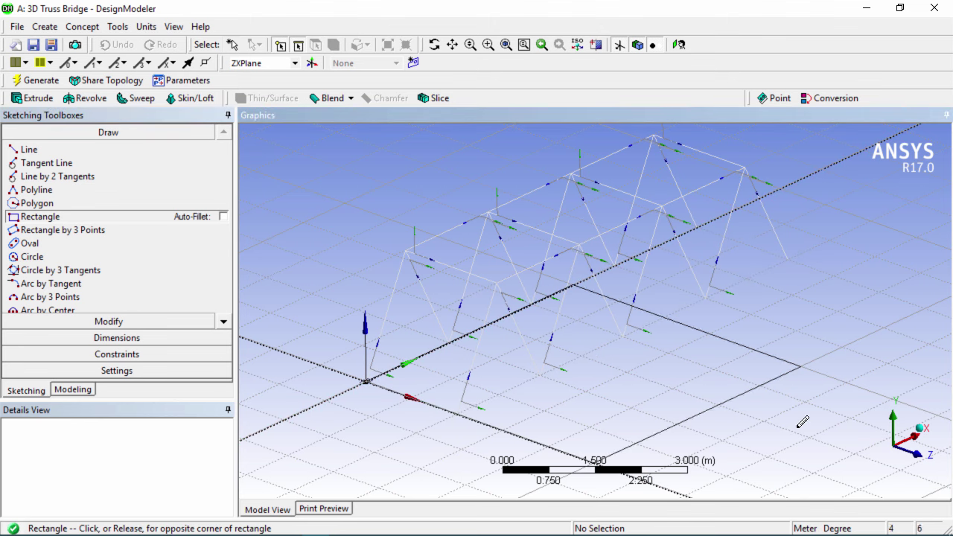
click(788, 260)
- Create a Surfaces From Sketches feature from the deck rectangle with a thickness of 0.1 m and generate it
click(74, 390)
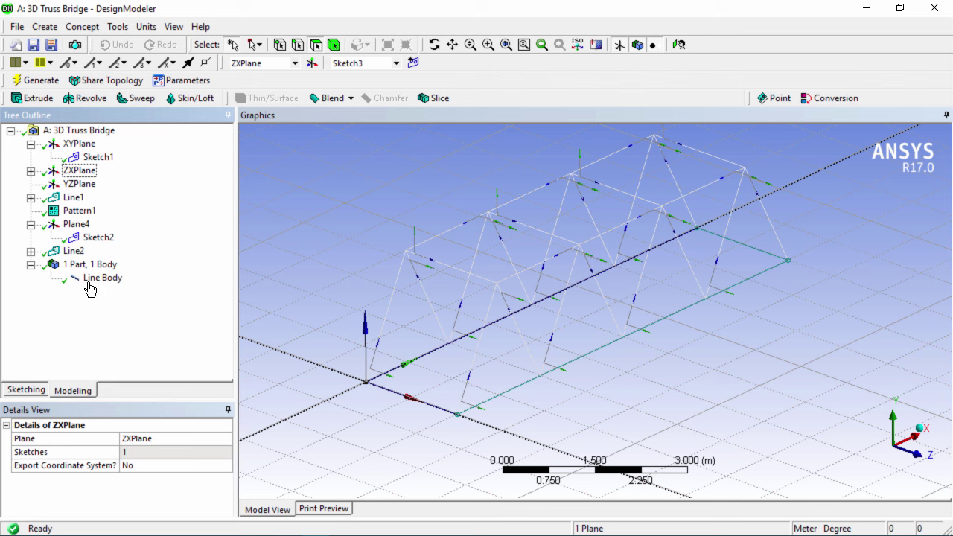
click(30, 172)
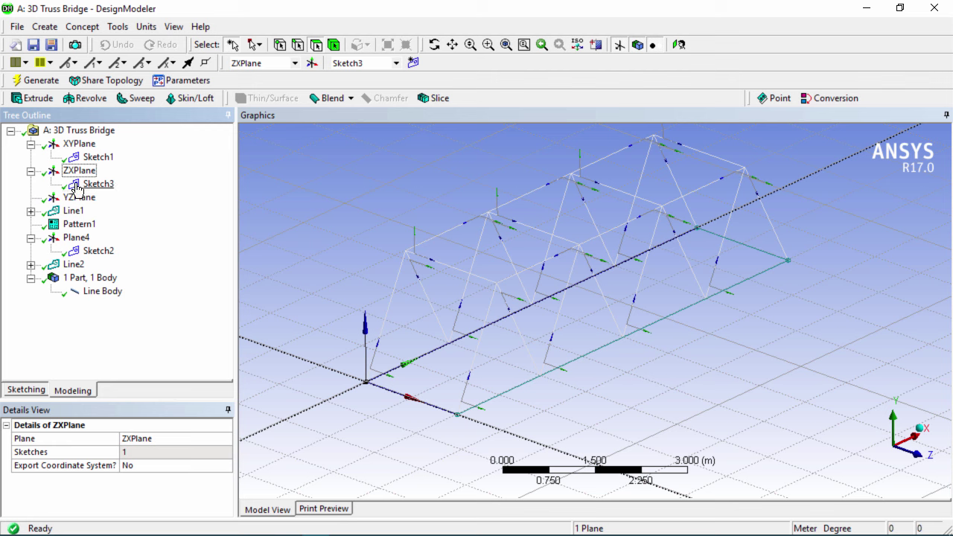
click(96, 183)
click(82, 27)
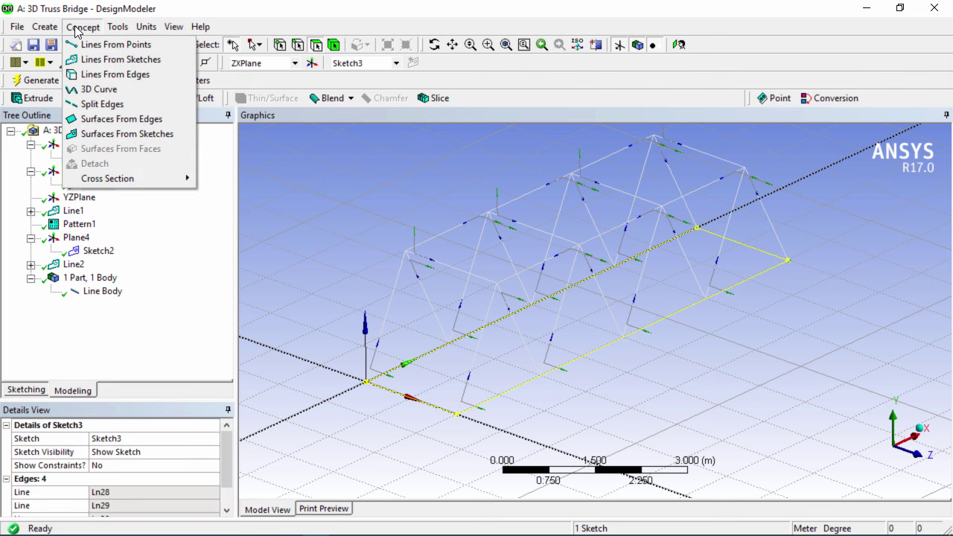
click(117, 135)
click(156, 453)
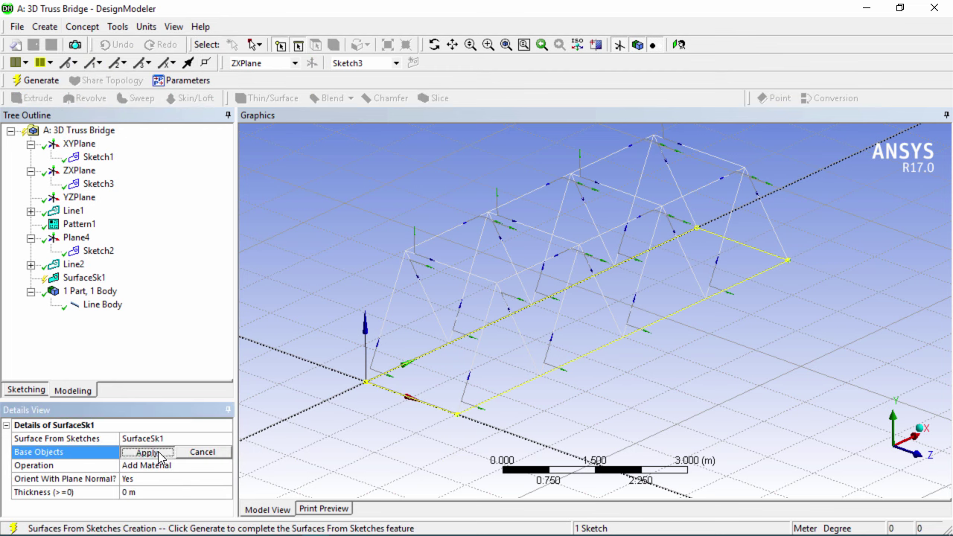
click(144, 493)
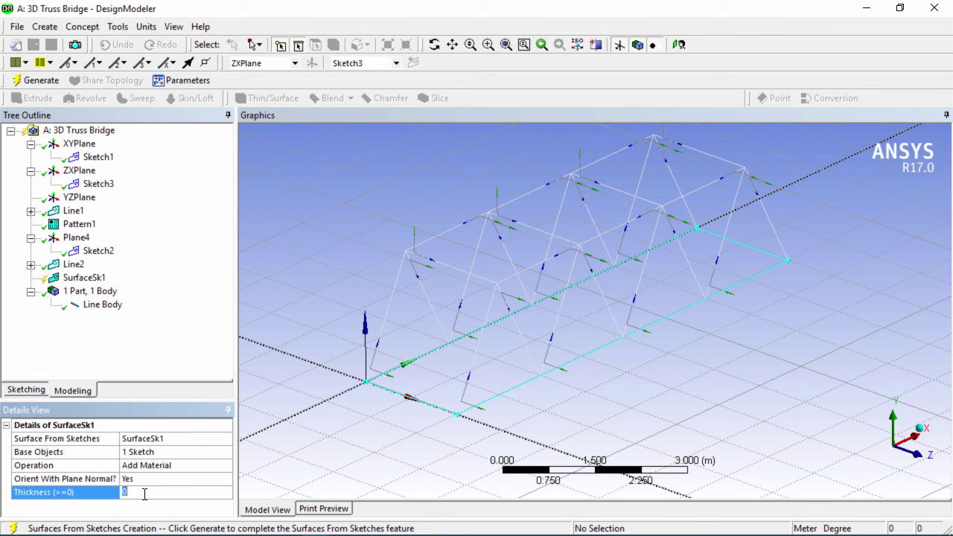
text(0.1)
key(Return)
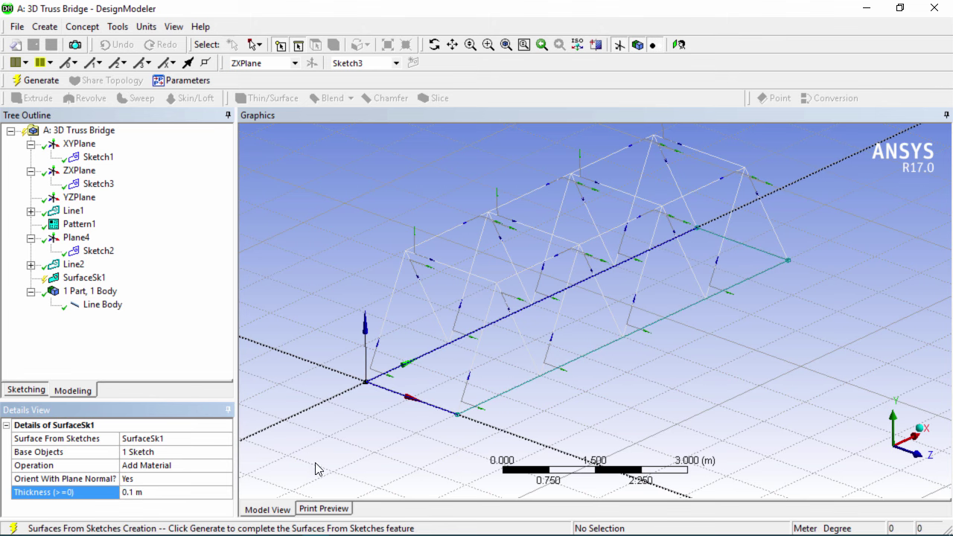
click(43, 82)
middle_drag(516, 426, 503, 409)
- Check the line body's cross section setting and add a rectangular cross section to the model
click(103, 305)
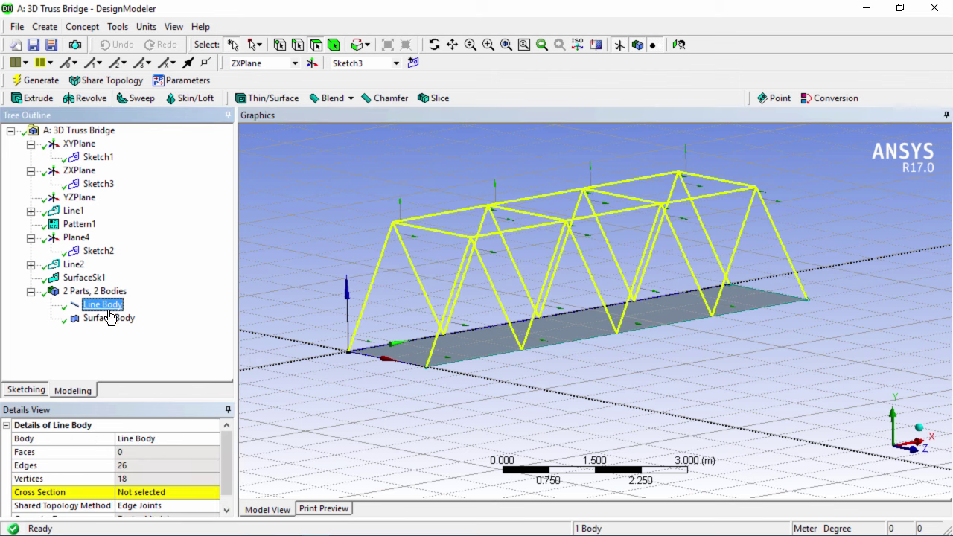
drag(231, 470, 187, 492)
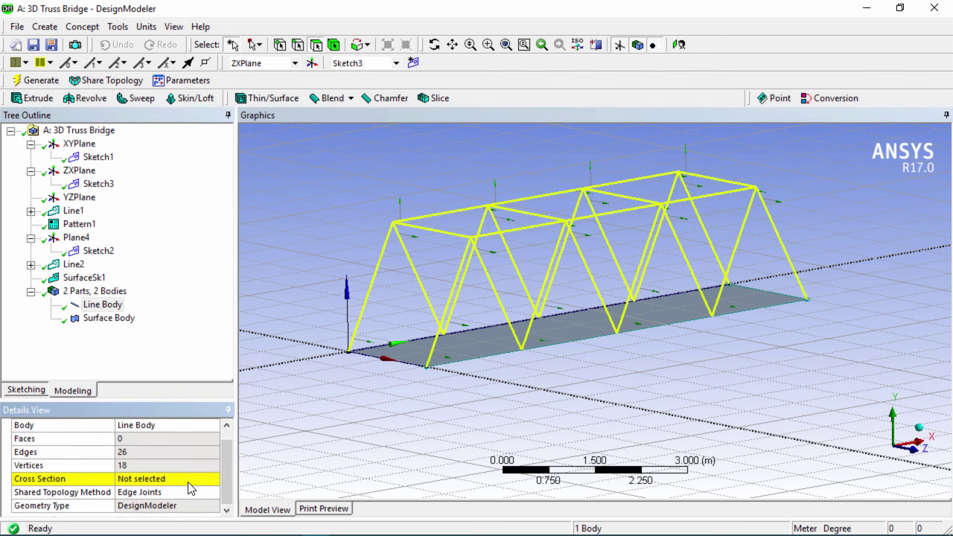
click(82, 28)
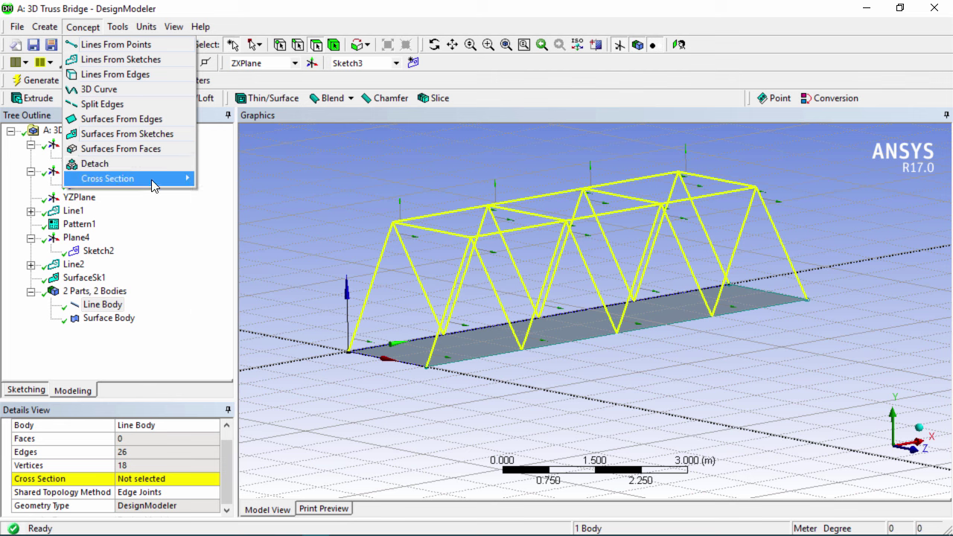
mouse_move(175, 180)
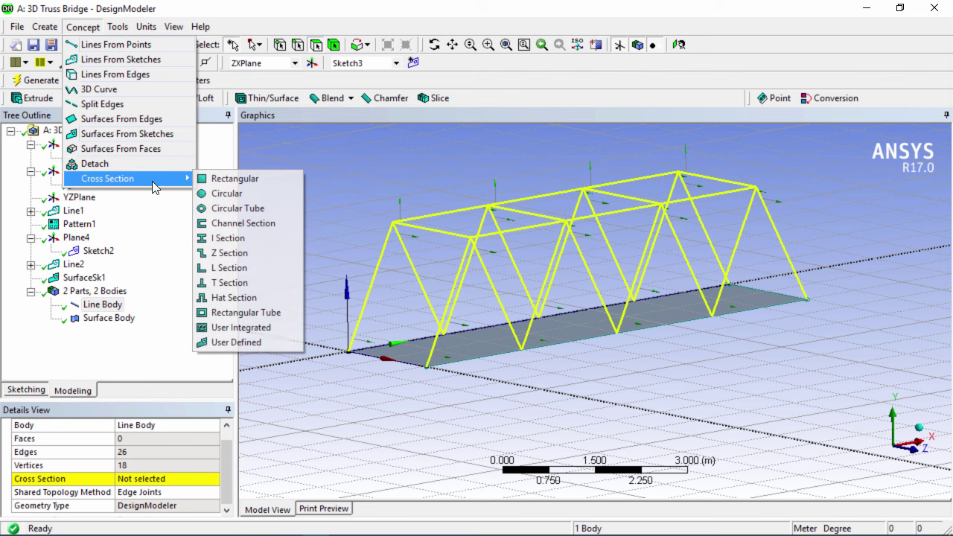
click(247, 181)
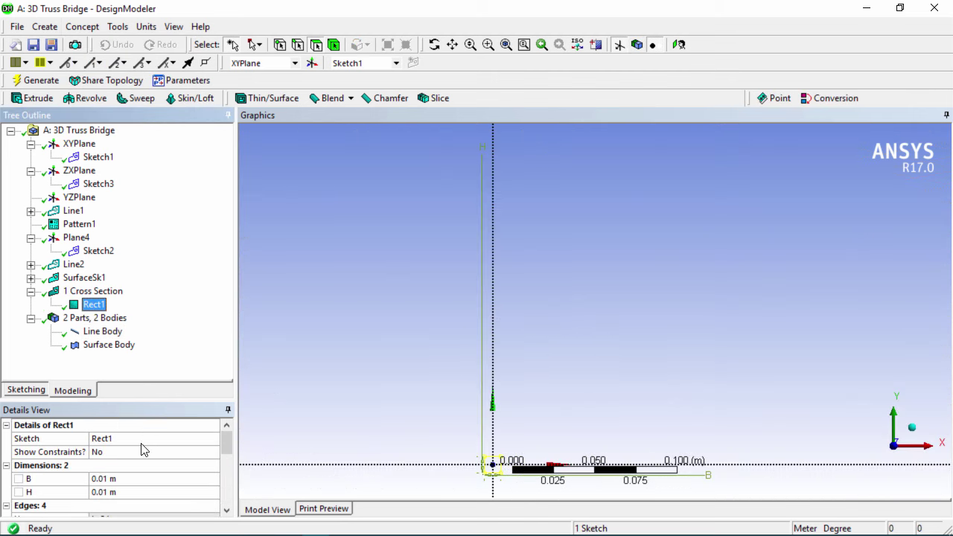
- Set the rectangular cross section's B and H dimensions to 0.05 m each and regenerate the model
click(181, 480)
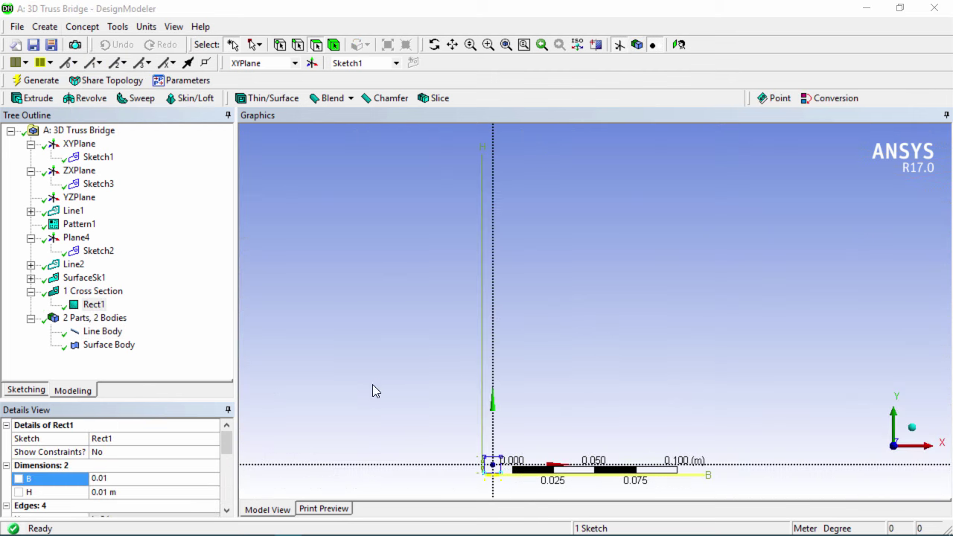
click(134, 491)
click(21, 409)
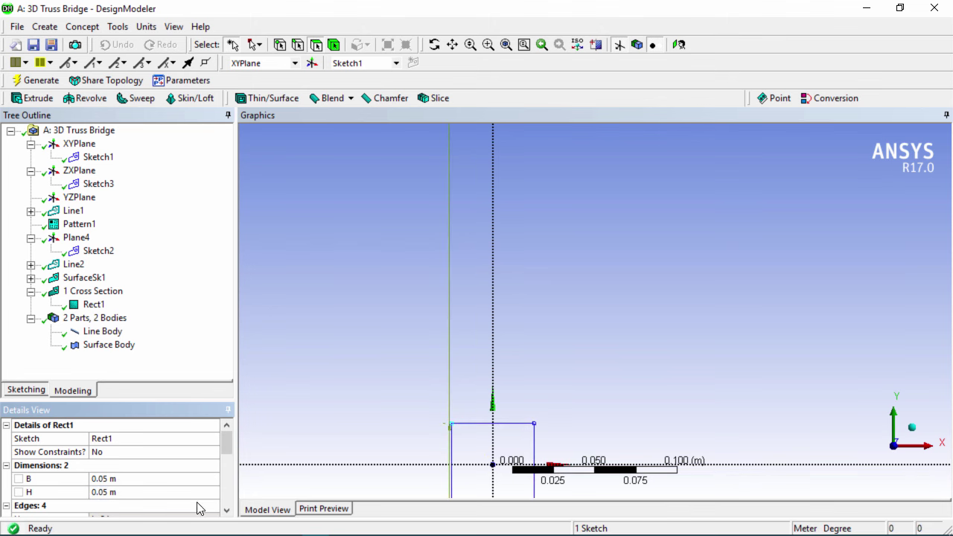
key(F7)
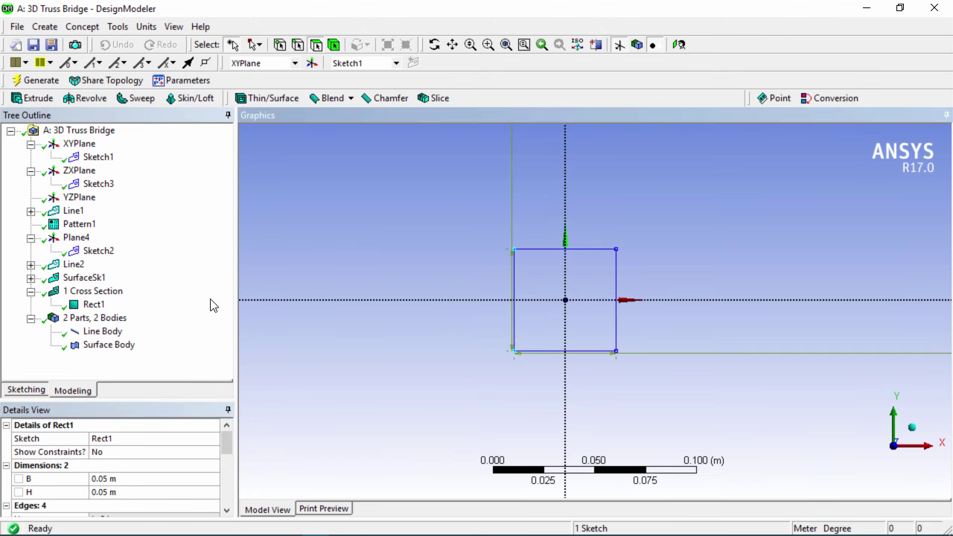
click(39, 79)
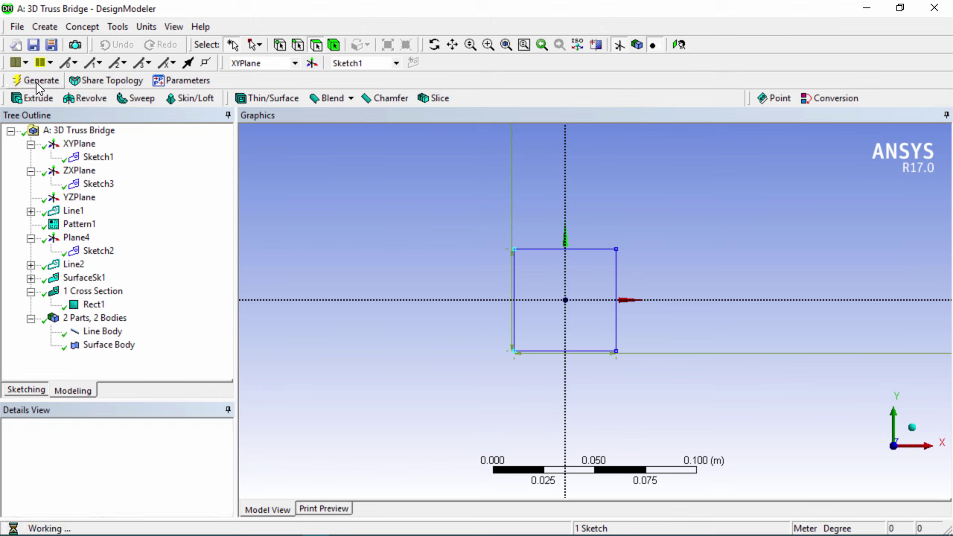
click(89, 306)
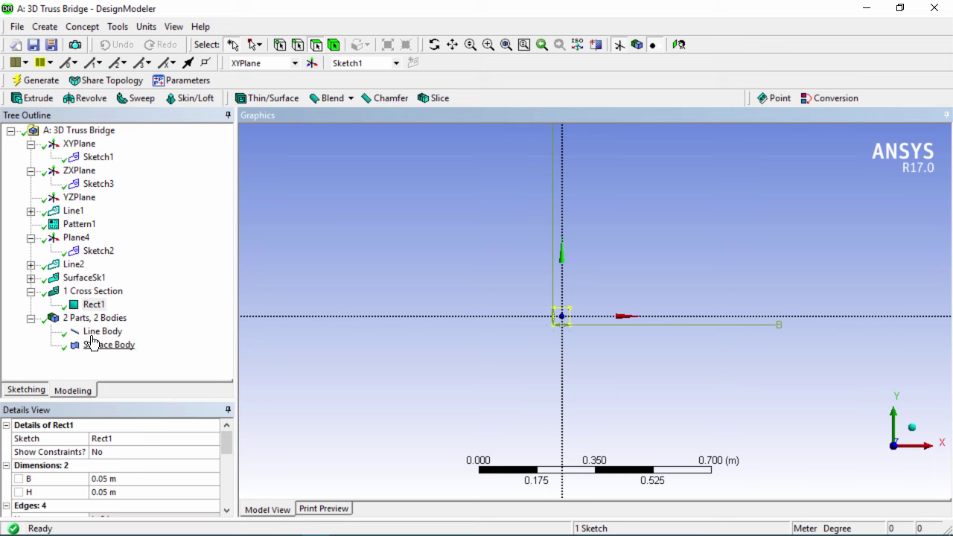
- Assign the Rect1 cross section to the truss line body
click(100, 331)
scroll(227, 491, down, 1)
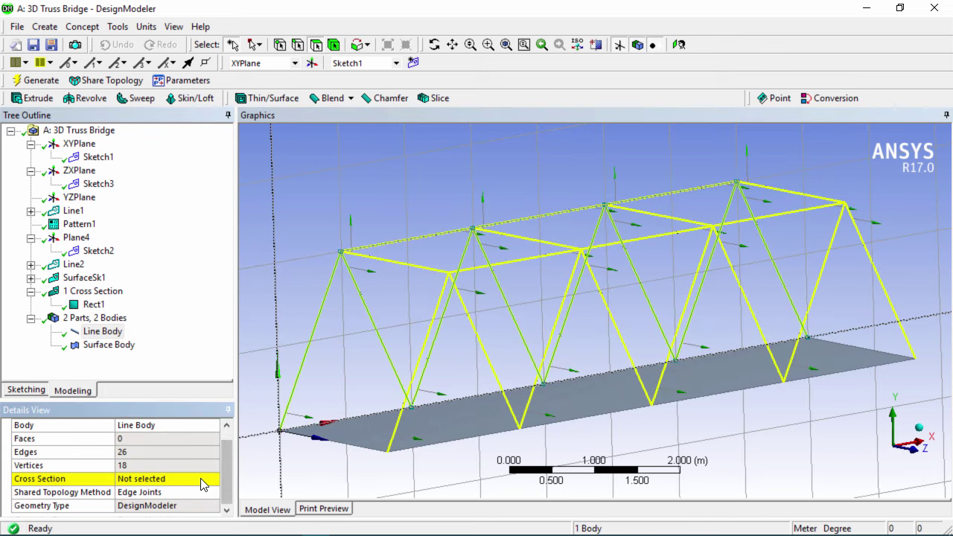
click(211, 484)
click(212, 480)
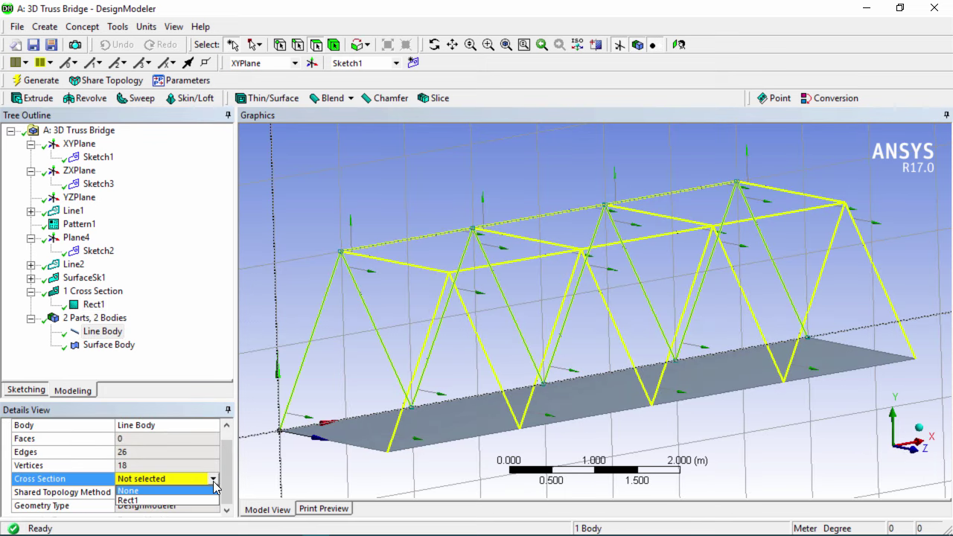
click(178, 500)
ctrl+middle_drag(359, 392, 438, 360)
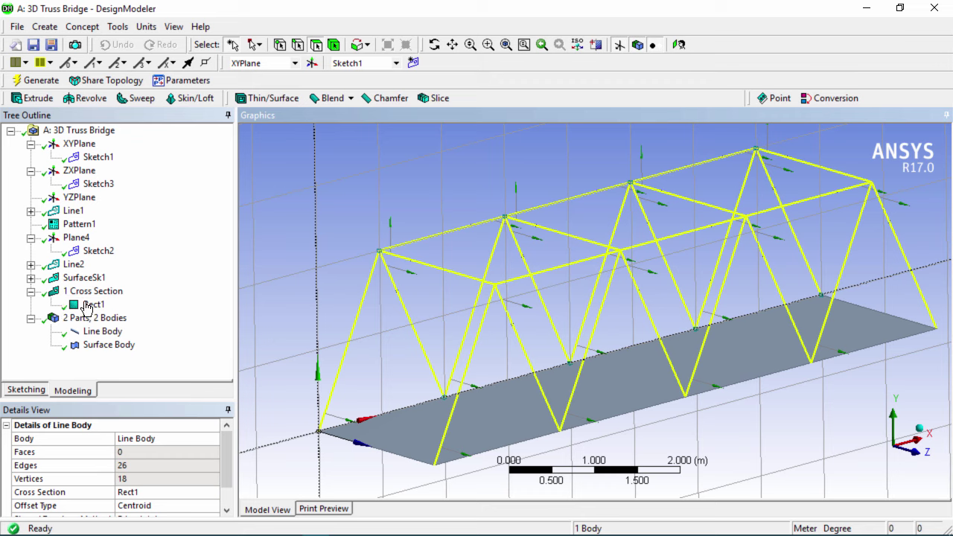
- Review the Rect1 profile, the available cross section types and the cross section assigned to the line body
click(94, 305)
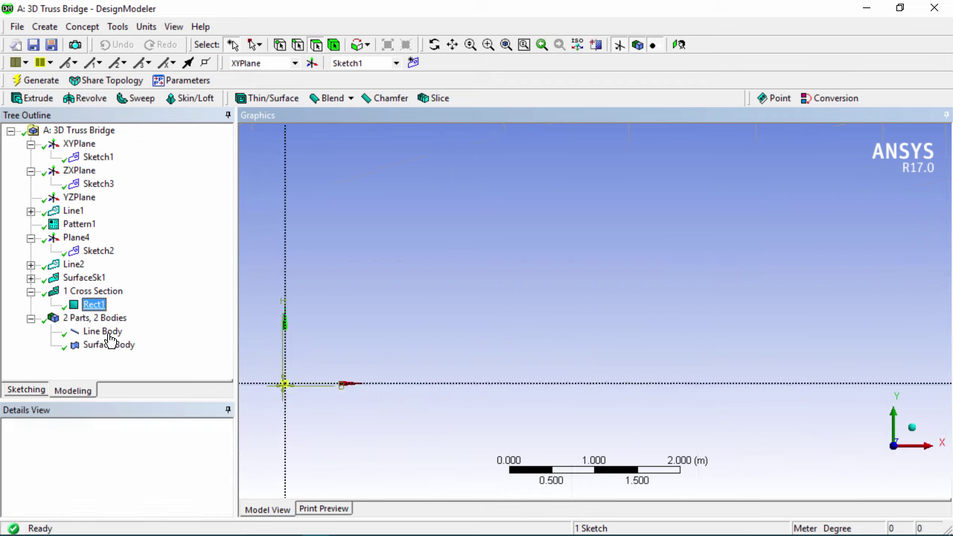
key(Left)
click(93, 304)
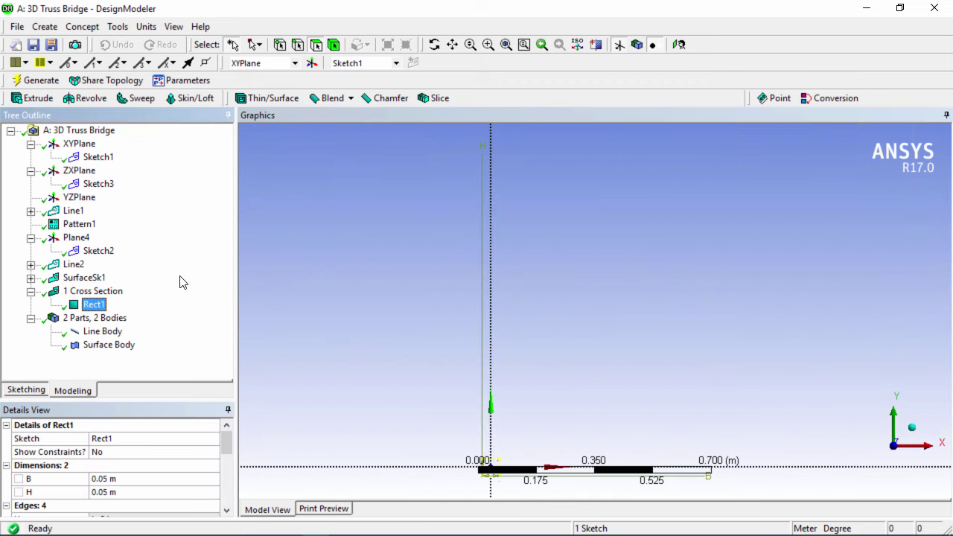
click(83, 27)
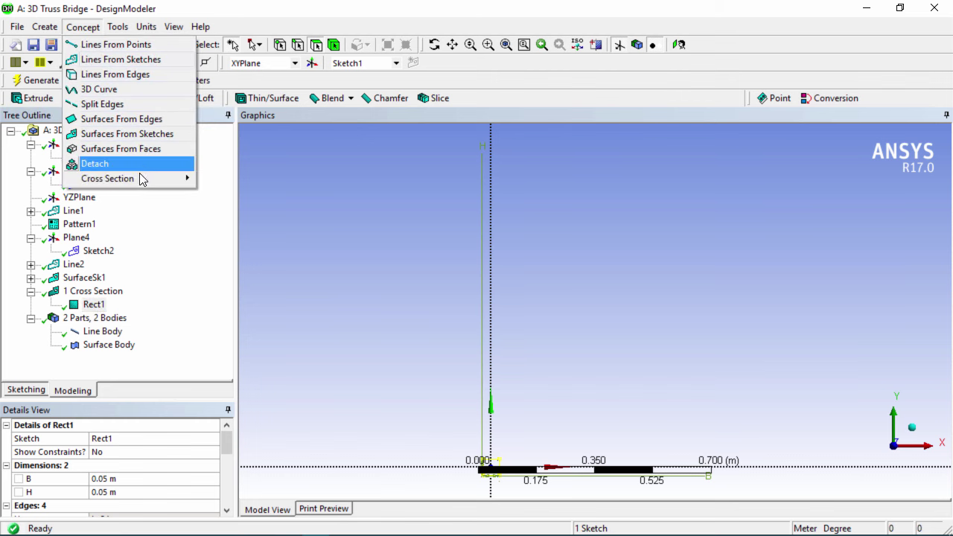
mouse_move(142, 179)
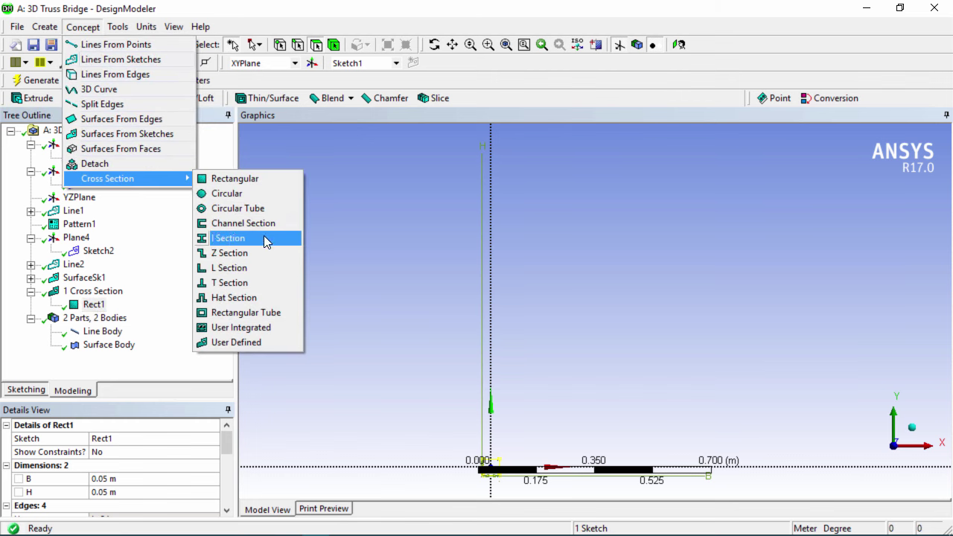
click(315, 21)
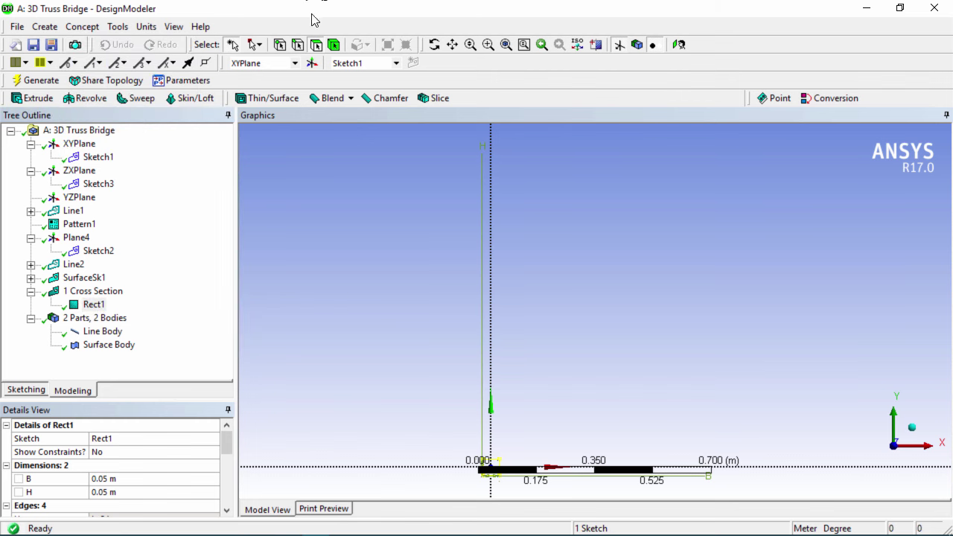
click(102, 347)
click(103, 332)
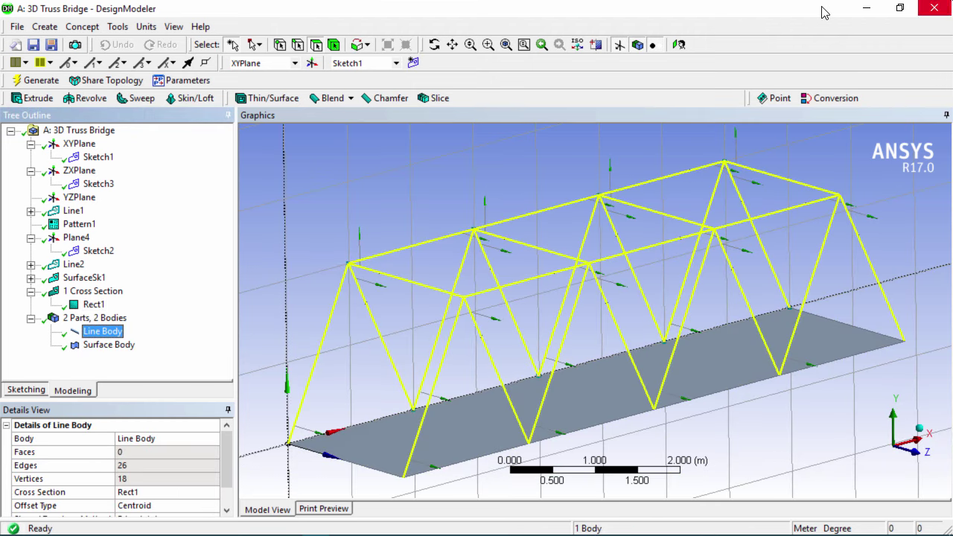
- Switch to Workbench and open the 3D Truss Bridge system's Model in Mechanical
click(866, 8)
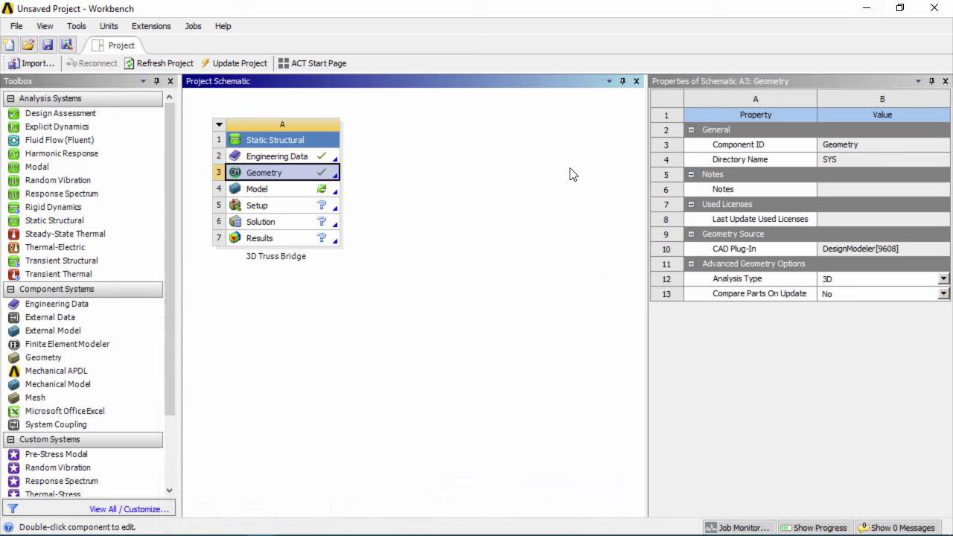
click(292, 195)
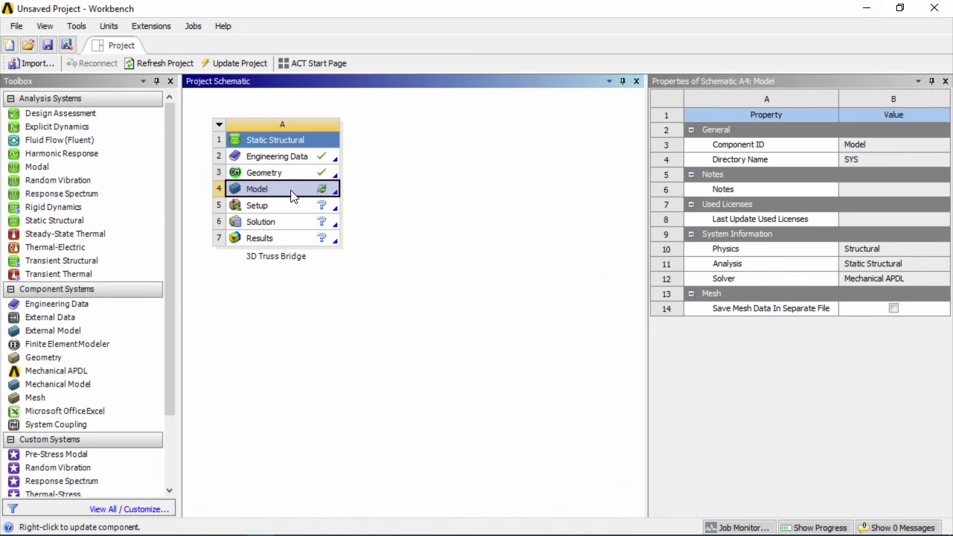
double_click(297, 195)
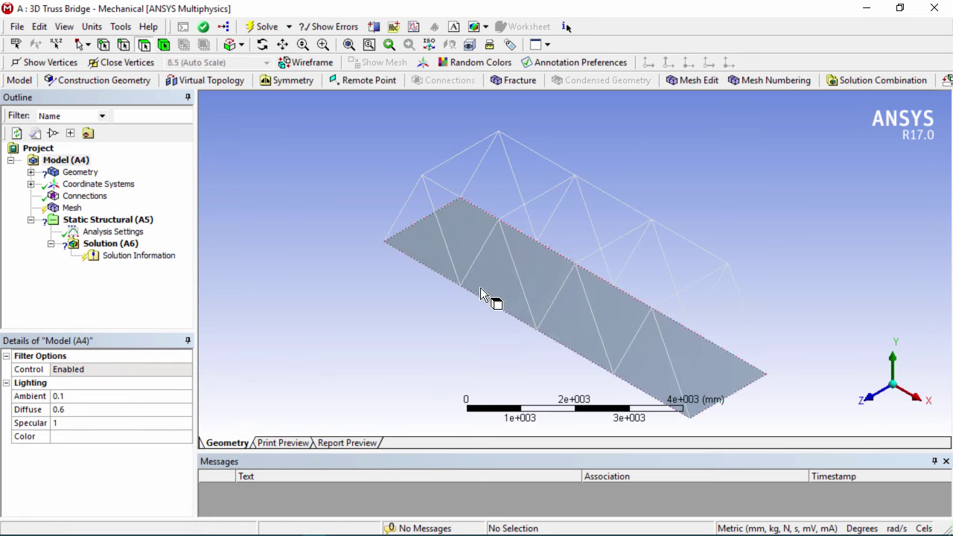
- Expand the model's geometry and assign Structural Steel as the material of the line body
click(30, 172)
click(99, 184)
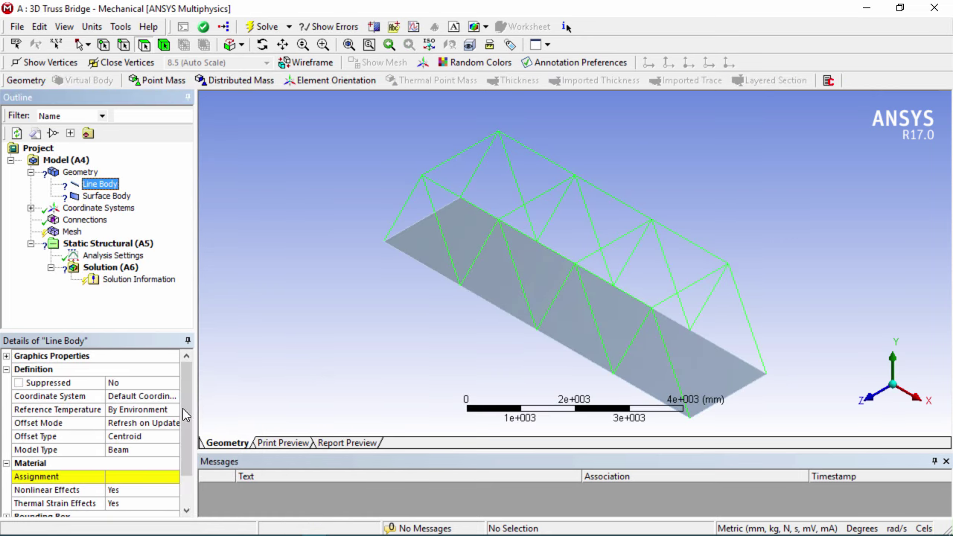
drag(196, 454, 223, 454)
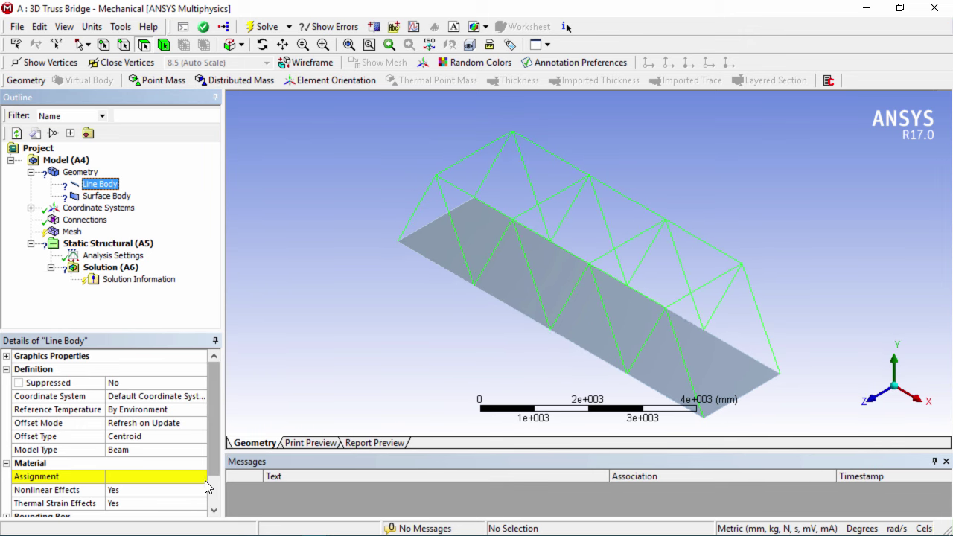
click(202, 478)
click(201, 477)
click(239, 522)
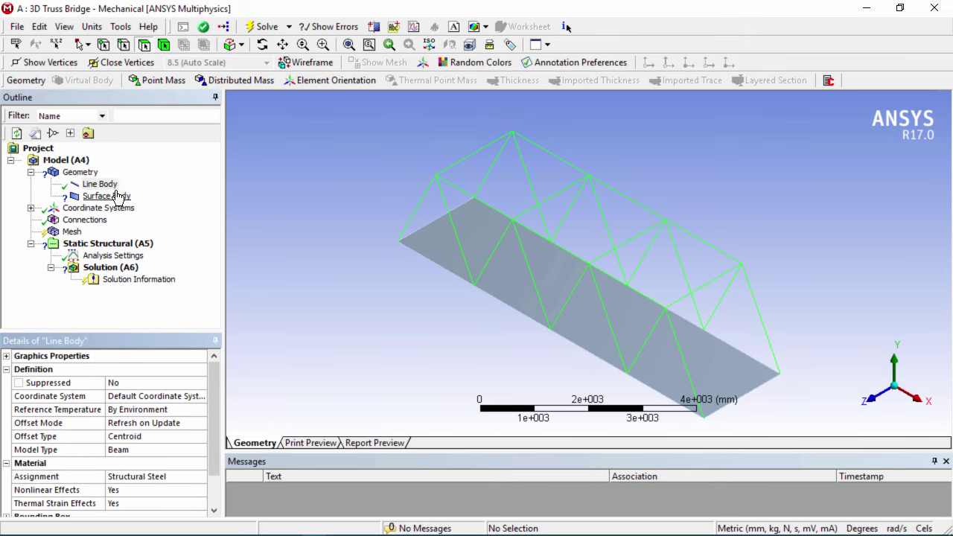
- Assign Structural Steel as the material of the deck's surface body
click(108, 195)
drag(215, 431, 215, 474)
click(190, 439)
click(201, 440)
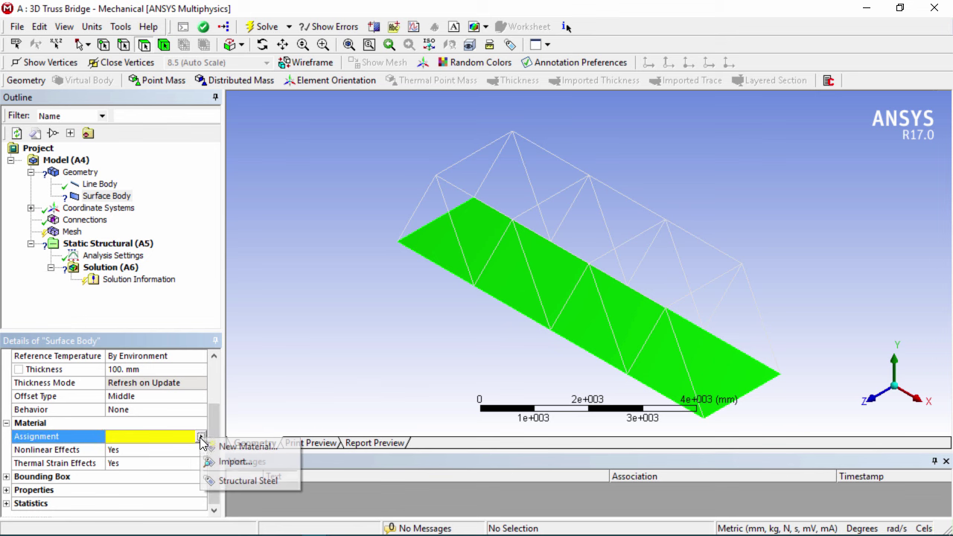
click(252, 482)
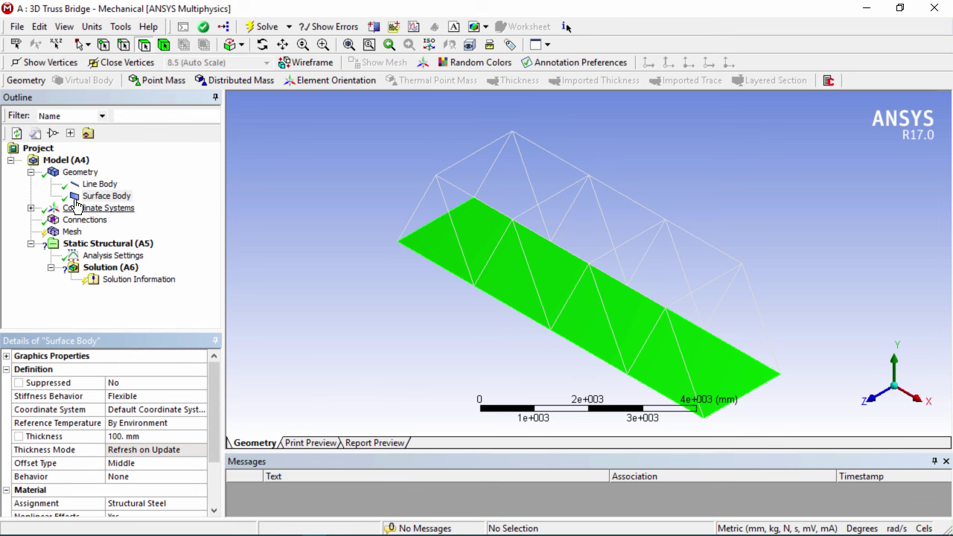
- Insert a manual contact region under the model's Connections
middle_drag(423, 301, 468, 347)
middle_drag(561, 355, 620, 355)
click(82, 220)
right_click(82, 223)
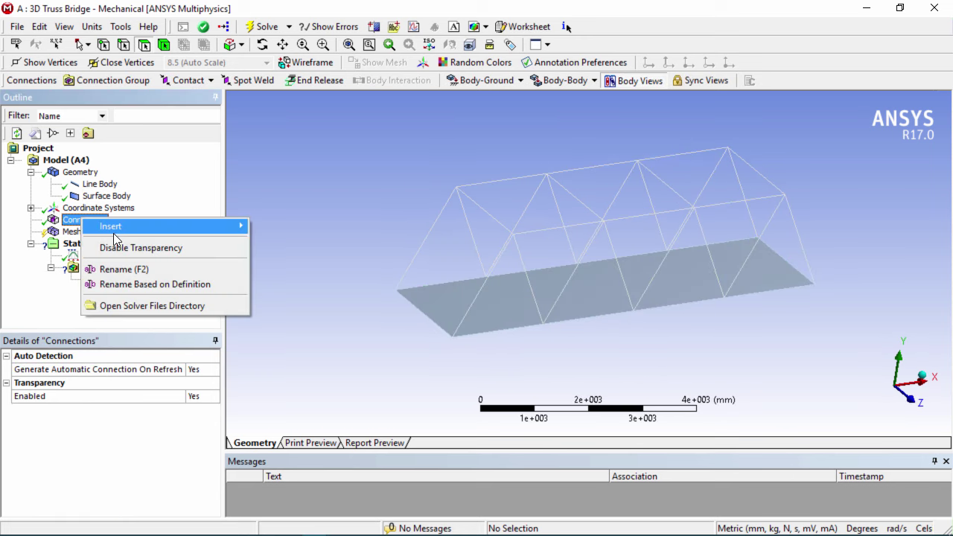
mouse_move(212, 226)
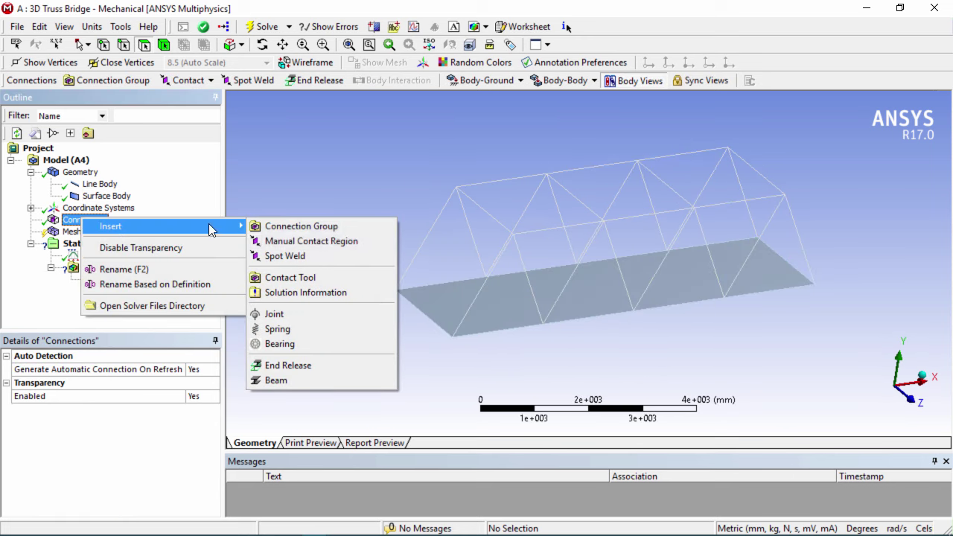
click(321, 246)
drag(172, 291, 208, 291)
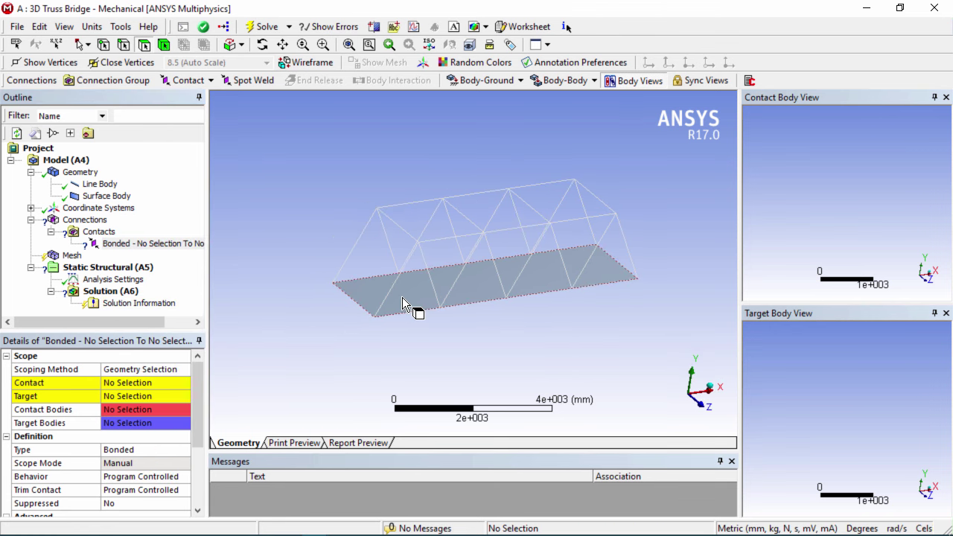
- Hide the deck surface body so that only the truss line body is shown
right_click(403, 308)
click(467, 250)
mouse_move(503, 346)
middle_down()
mouse_move(511, 334)
mouse_move(489, 354)
middle_up()
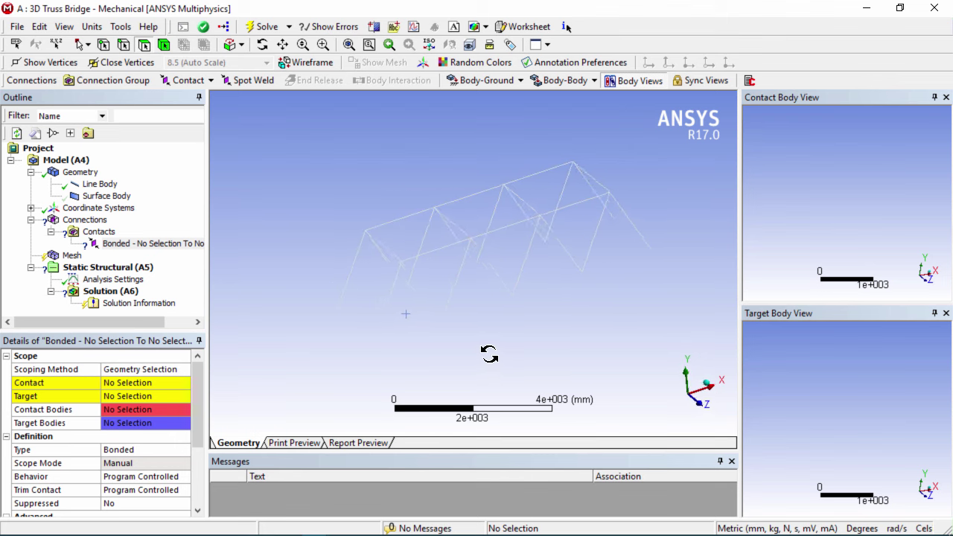
- Scope the bonded region's Contact to the ten bottom vertices of the two side trusses
click(140, 384)
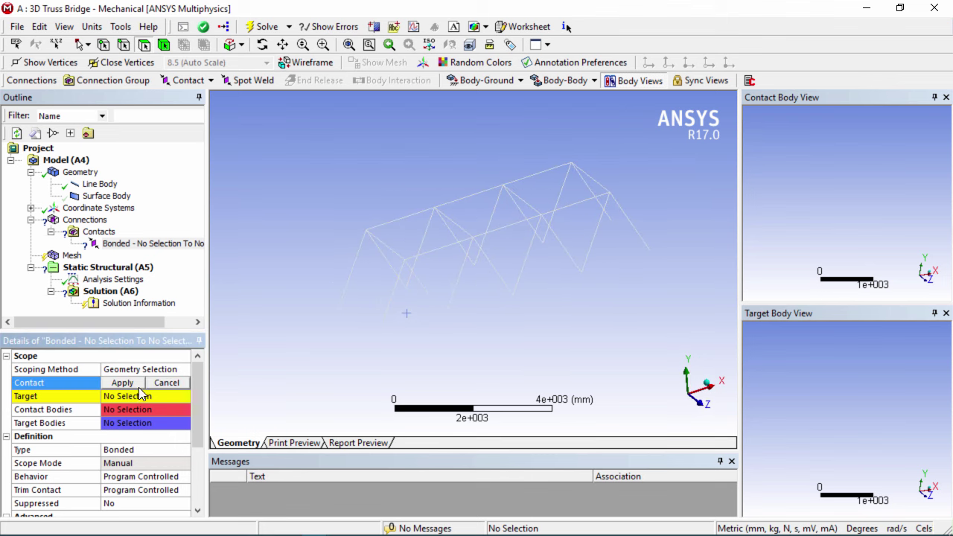
click(103, 46)
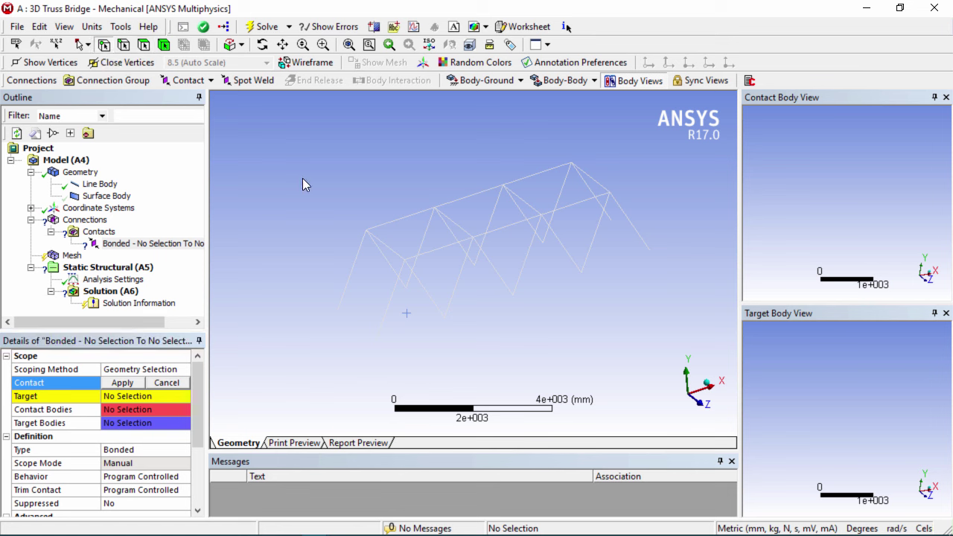
click(337, 310)
ctrl+click(376, 340)
ctrl+click(404, 288)
ctrl+click(444, 318)
ctrl+click(474, 265)
ctrl+click(513, 296)
ctrl+click(543, 243)
ctrl+click(581, 273)
ctrl+click(611, 220)
ctrl+click(649, 251)
middle_drag(649, 253, 529, 348)
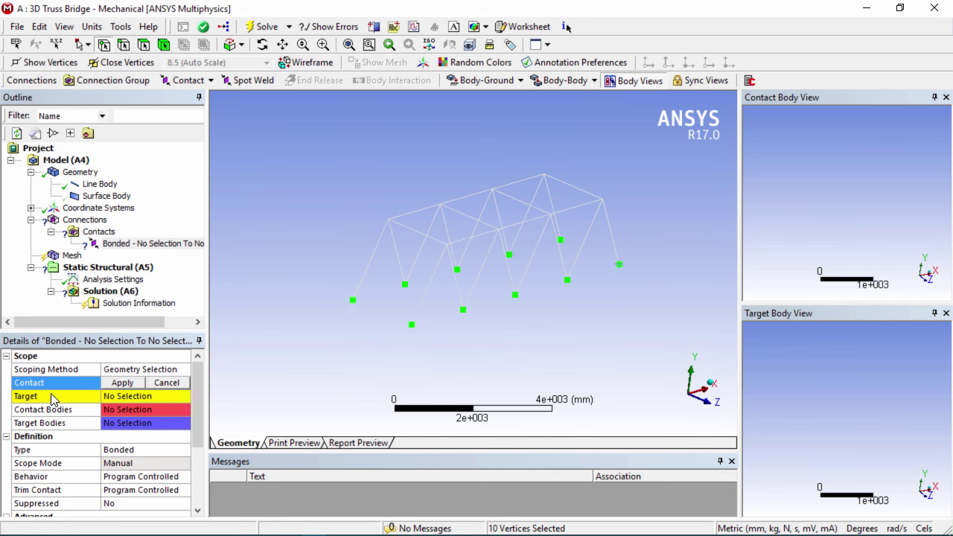
click(122, 382)
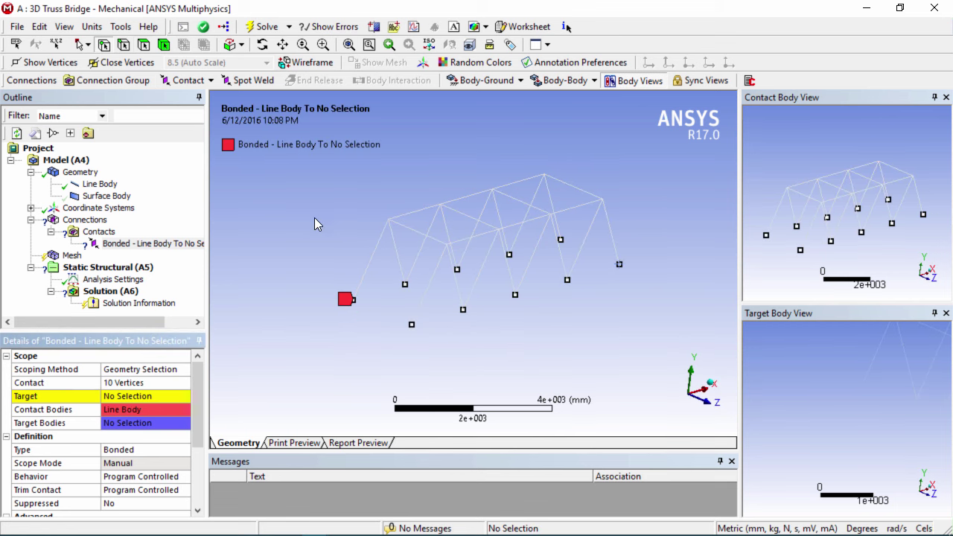
- Show the deck surface body again and hide the line body
right_click(314, 224)
click(356, 276)
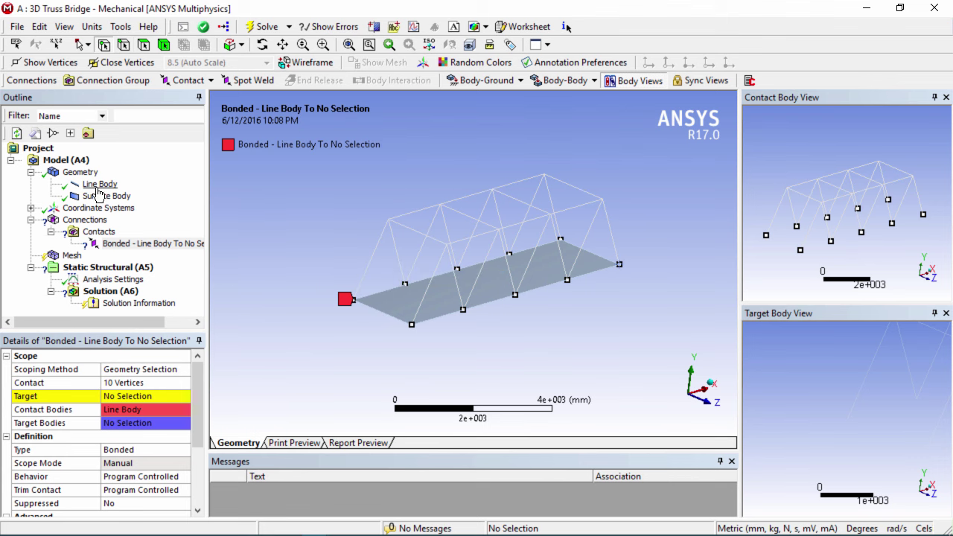
click(99, 186)
right_click(96, 185)
click(158, 301)
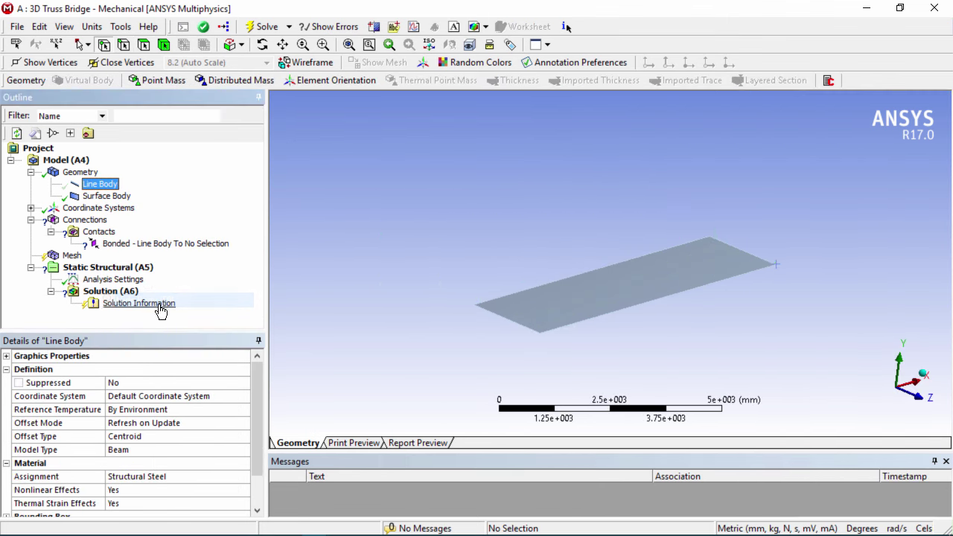
- Scope the bonded region's Target to the two long edges of the deck surface
click(153, 243)
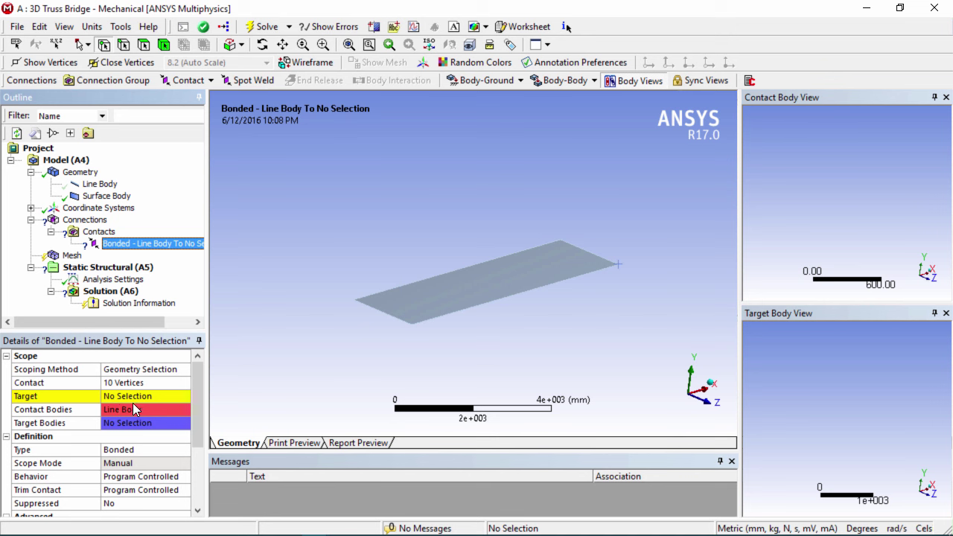
click(126, 399)
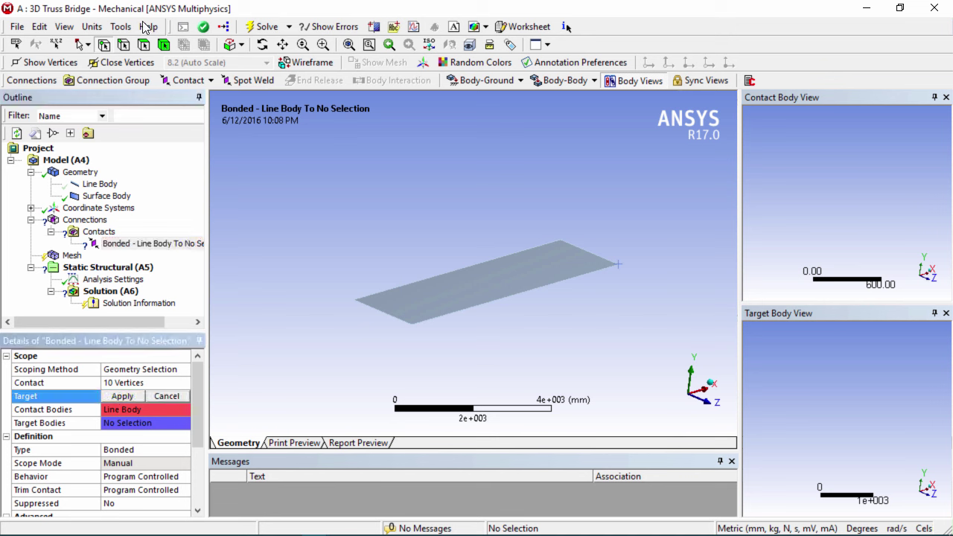
click(126, 46)
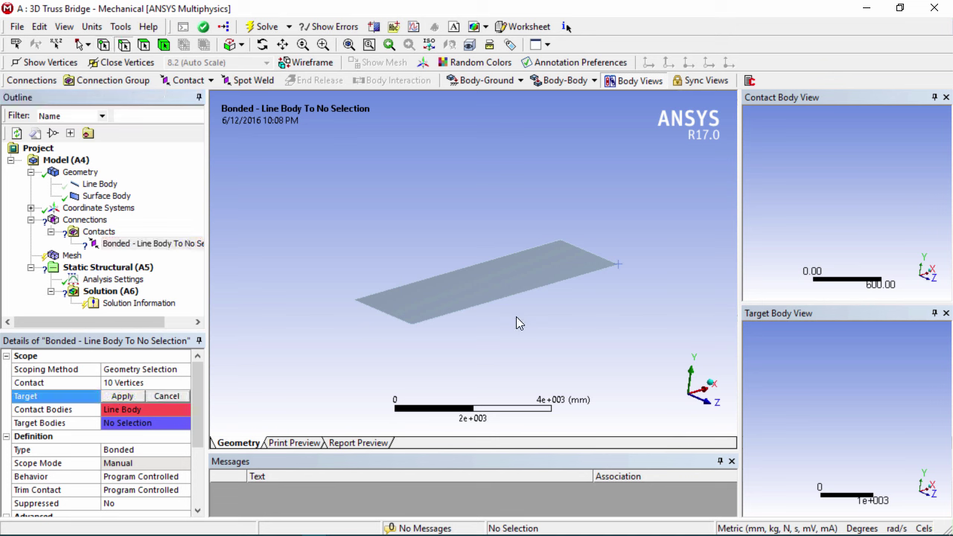
click(486, 305)
ctrl+click(424, 278)
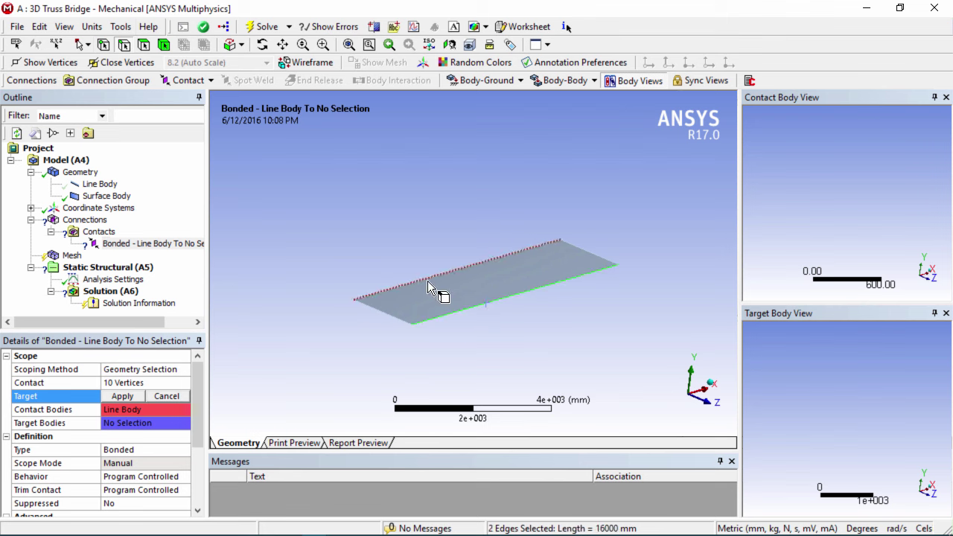
click(122, 396)
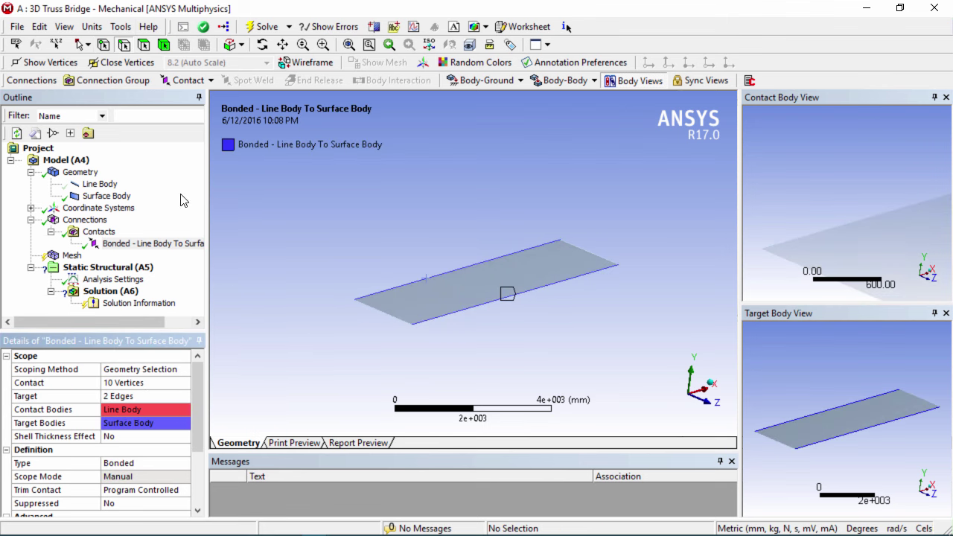
- Show all bodies again and inspect the bonded contact between the trusses and the deck
right_click(339, 205)
click(387, 265)
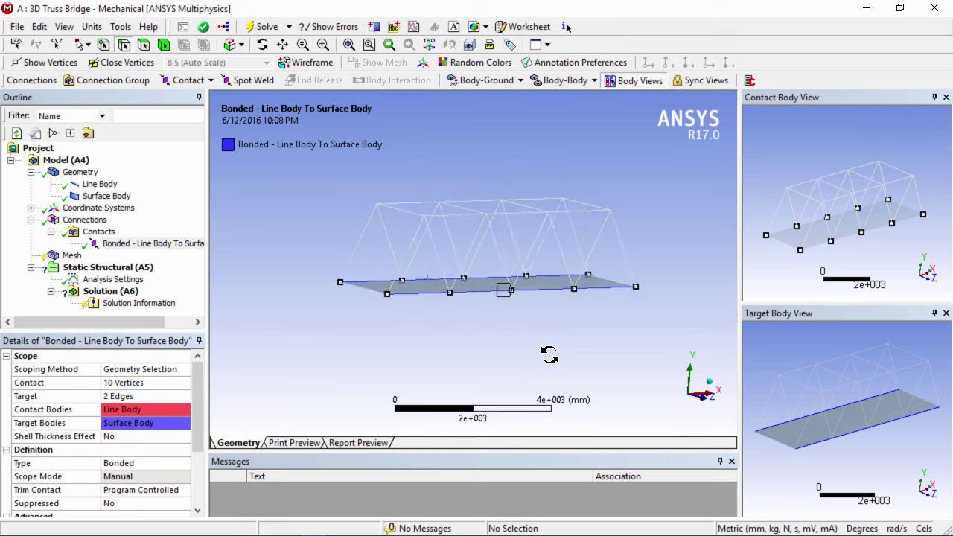
middle_drag(549, 355, 541, 384)
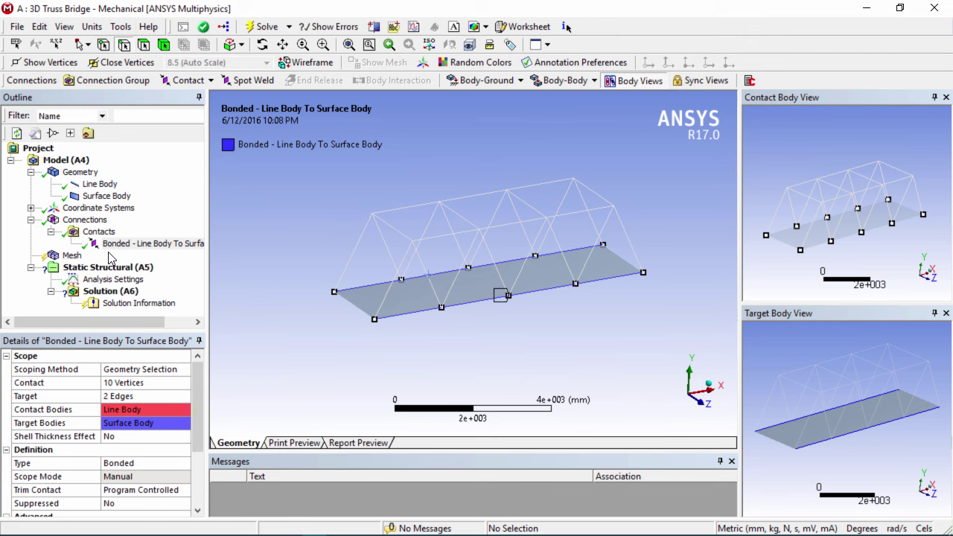
- Generate the mesh for the truss bridge model
click(67, 256)
right_click(68, 256)
click(128, 306)
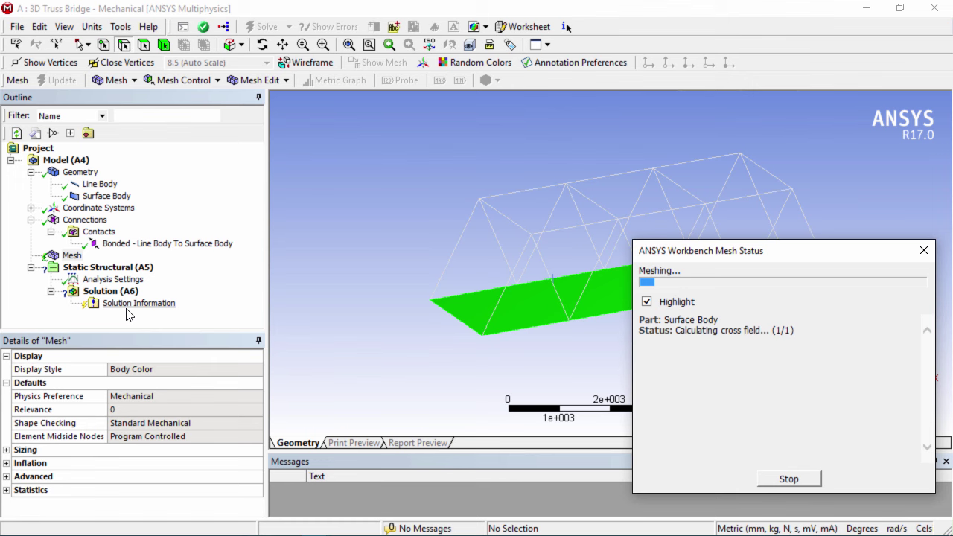
- Add a Fixed Support to the static structural analysis, scoped to the deck's short edge at the global origin end
middle_drag(551, 333, 682, 349)
middle_drag(584, 408, 581, 379)
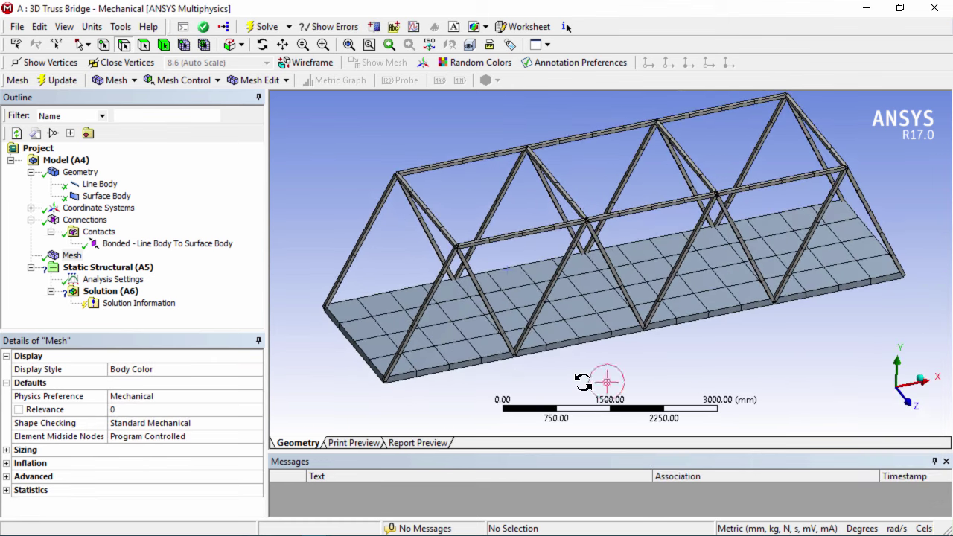
click(112, 269)
right_click(113, 270)
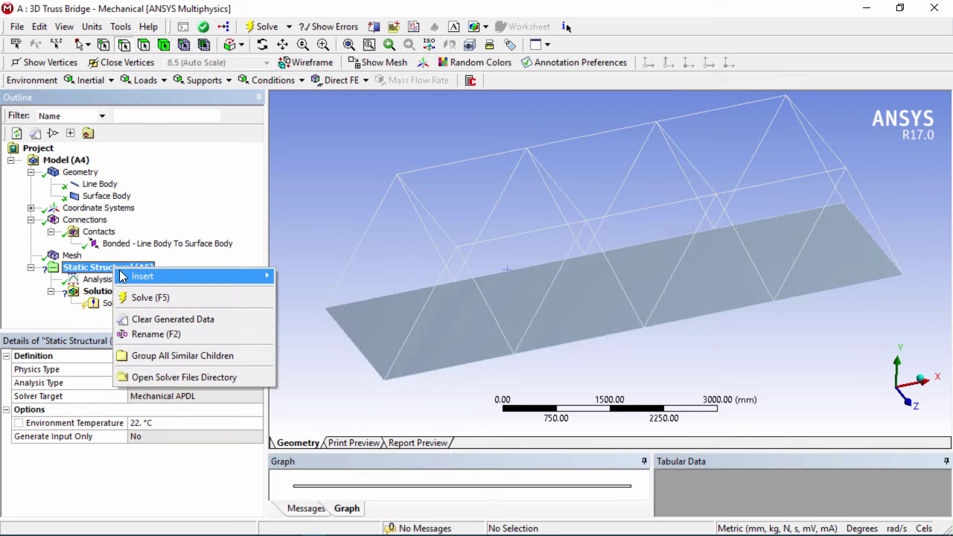
mouse_move(158, 276)
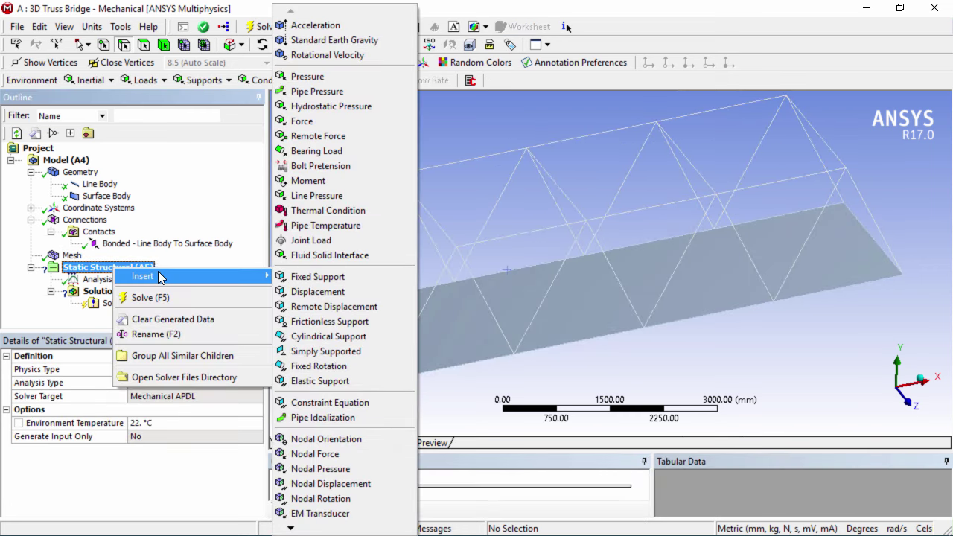
click(359, 277)
click(361, 351)
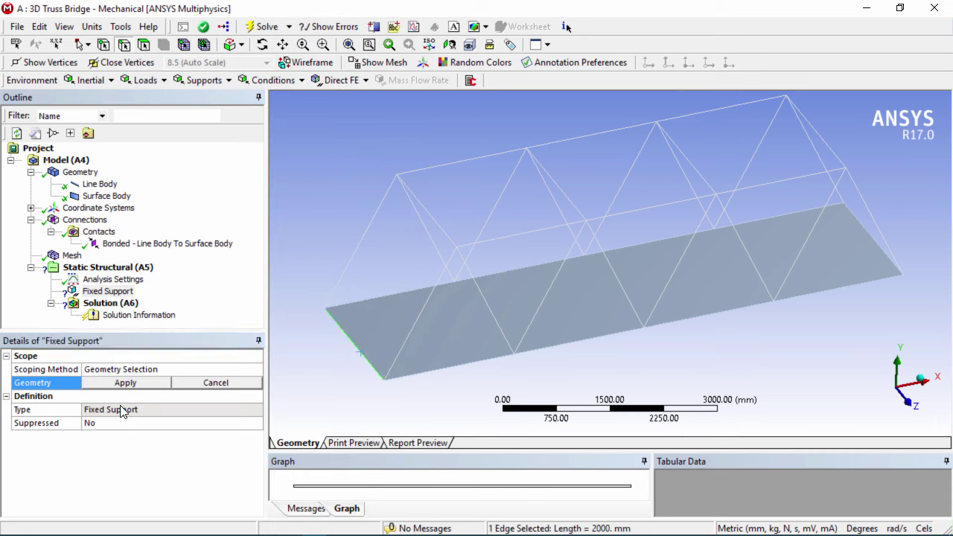
click(125, 383)
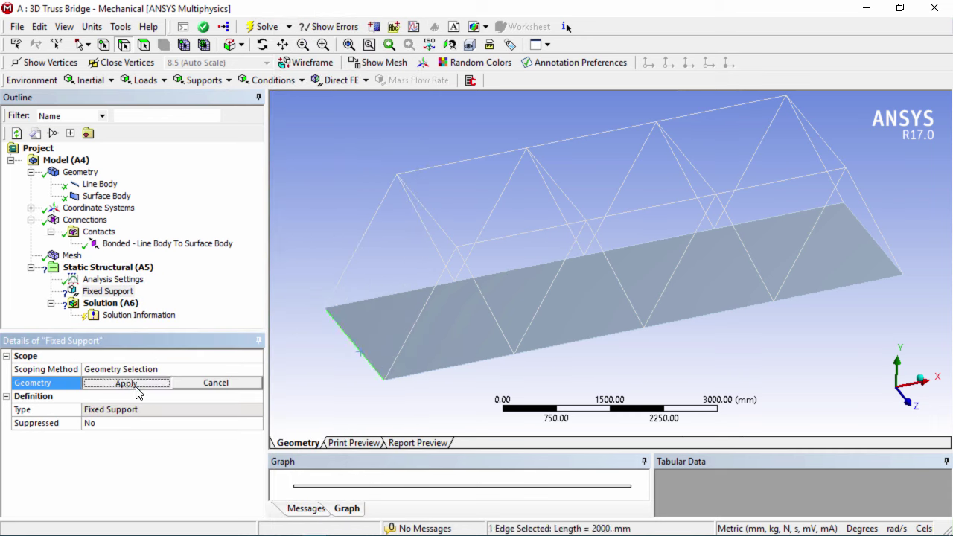
- Add a Displacement support on the deck's short edge opposite the fixed support, with a constant Y Component of 0 mm
right_click(122, 268)
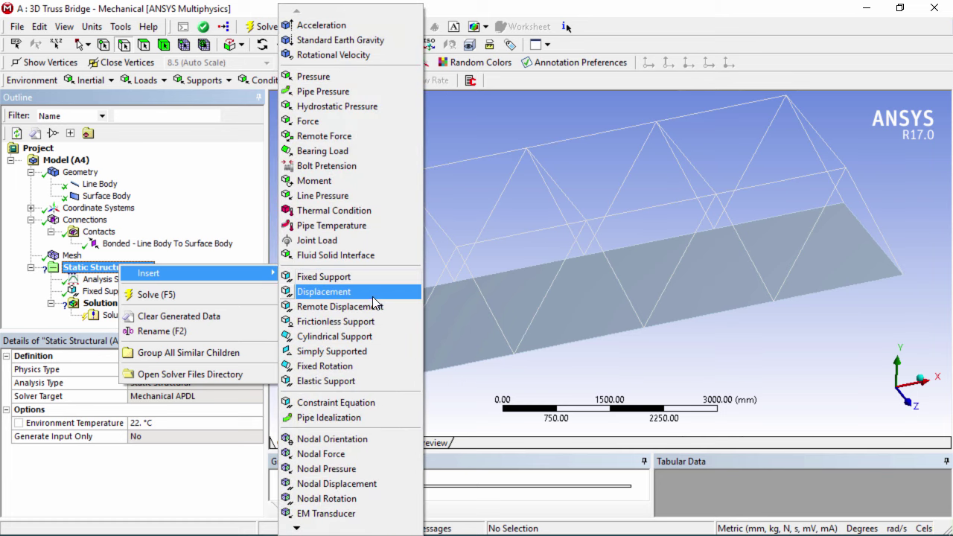
click(324, 292)
click(877, 241)
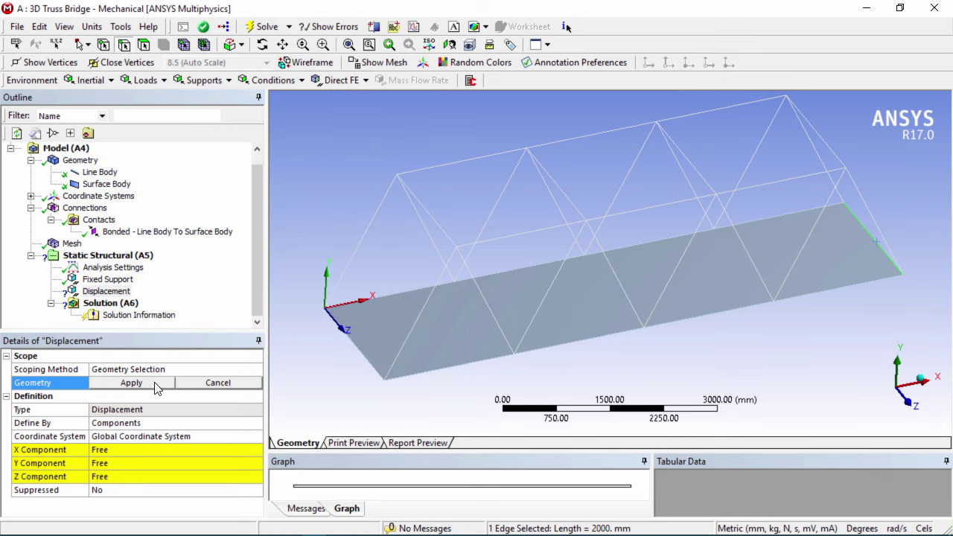
click(134, 383)
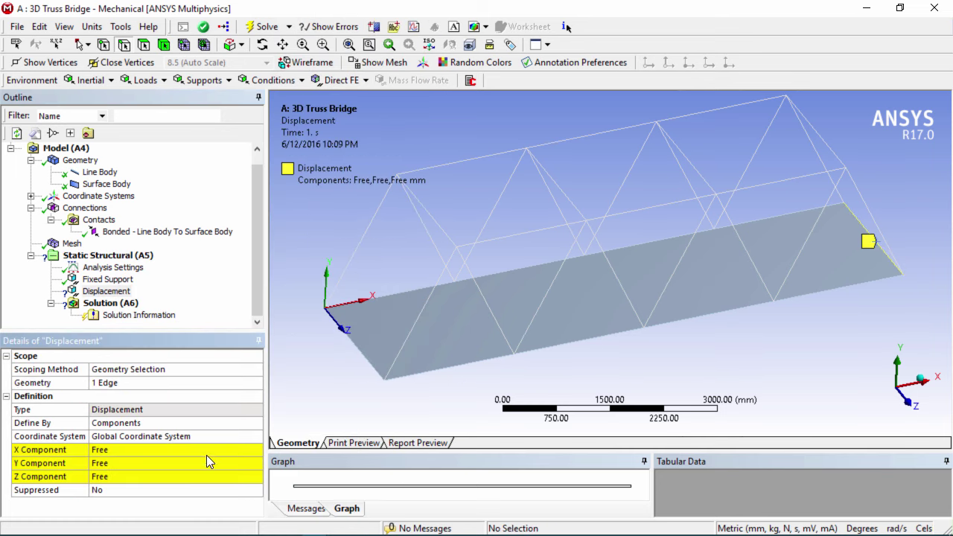
click(253, 463)
click(256, 463)
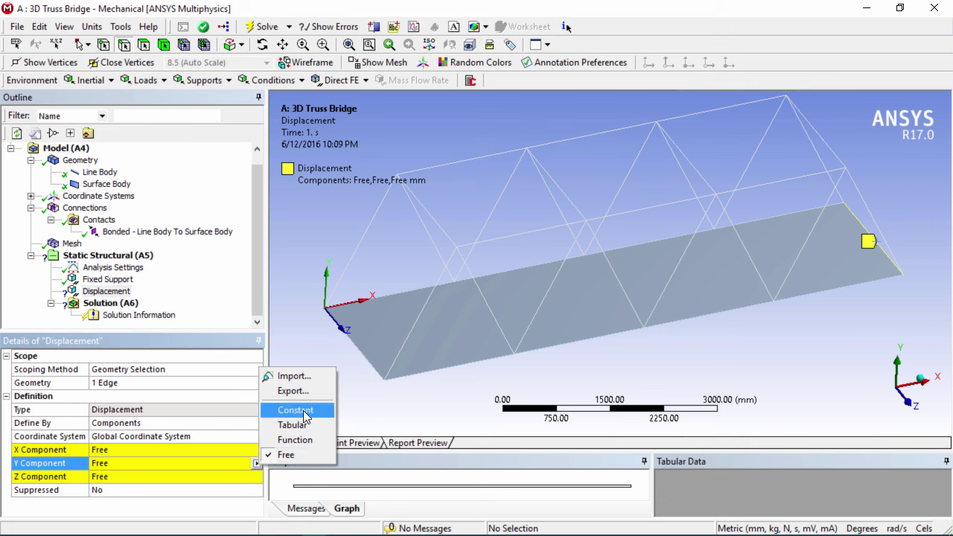
click(296, 410)
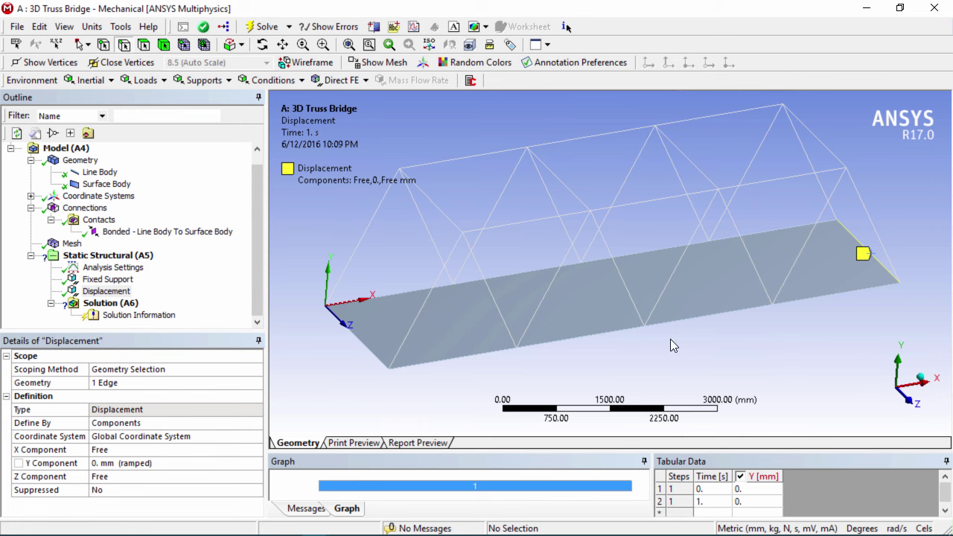
- Add Equivalent (von-Mises) Stress and Total Deformation results to the solution
right_click(113, 303)
mouse_move(166, 312)
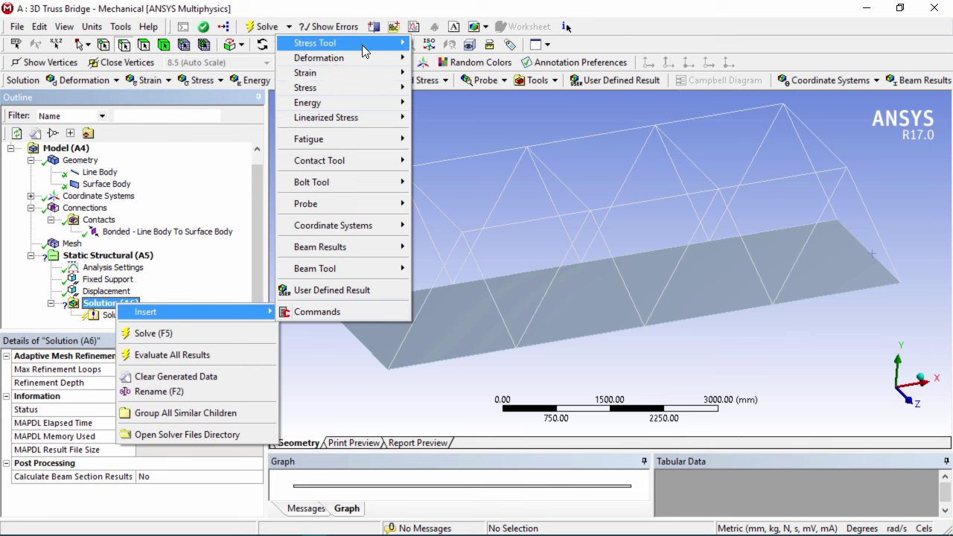
mouse_move(372, 87)
click(470, 93)
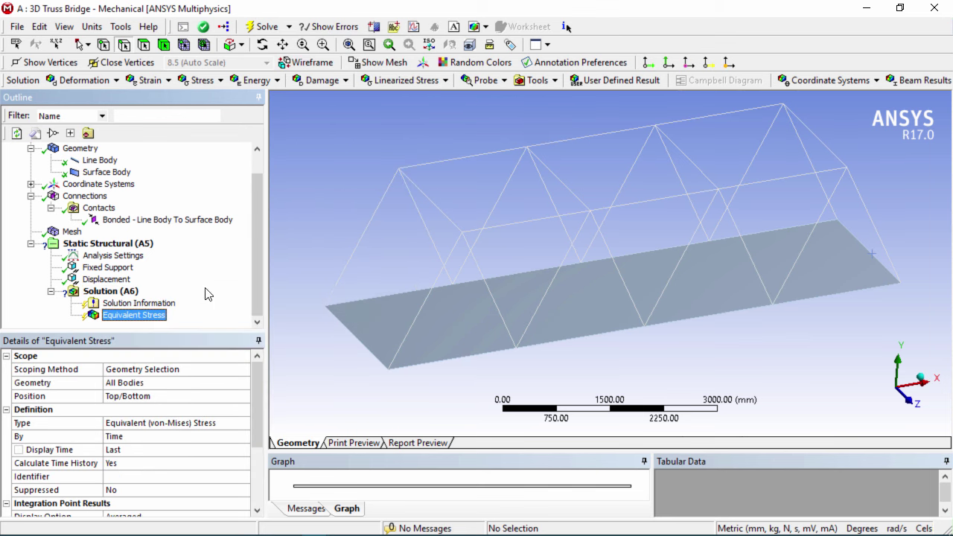
right_click(128, 297)
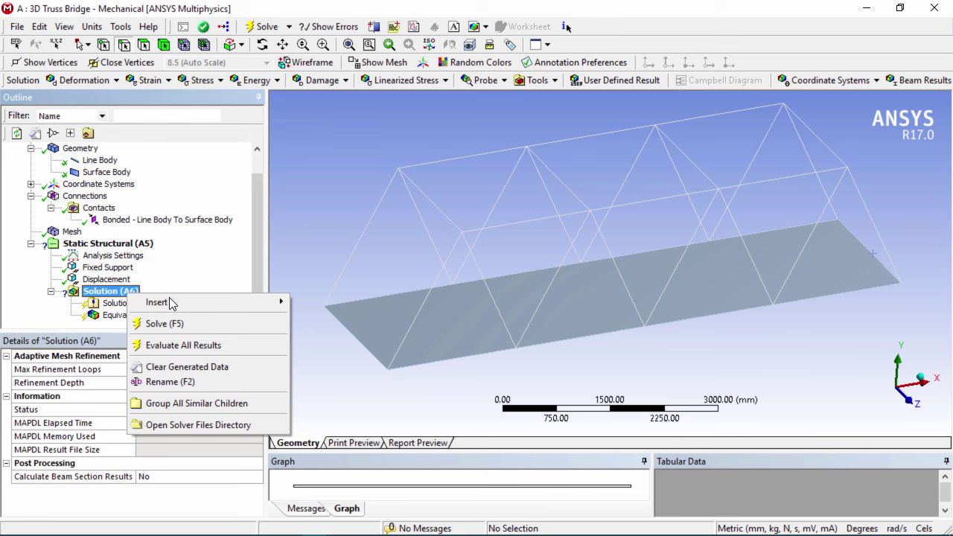
mouse_move(202, 303)
mouse_move(375, 47)
click(447, 47)
- Try to solve the analysis with only the fixed support and displacement defined
click(118, 286)
right_click(117, 286)
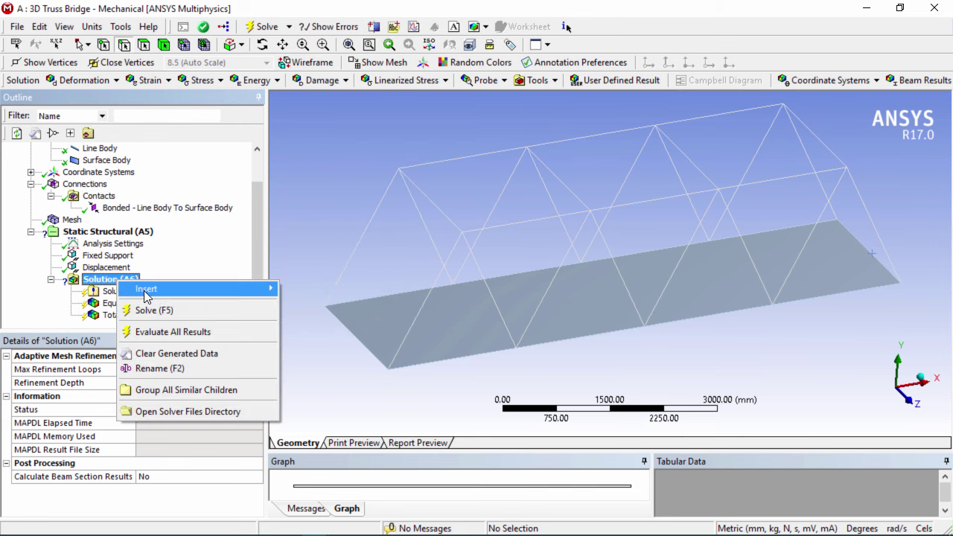
mouse_move(158, 296)
right_click(101, 284)
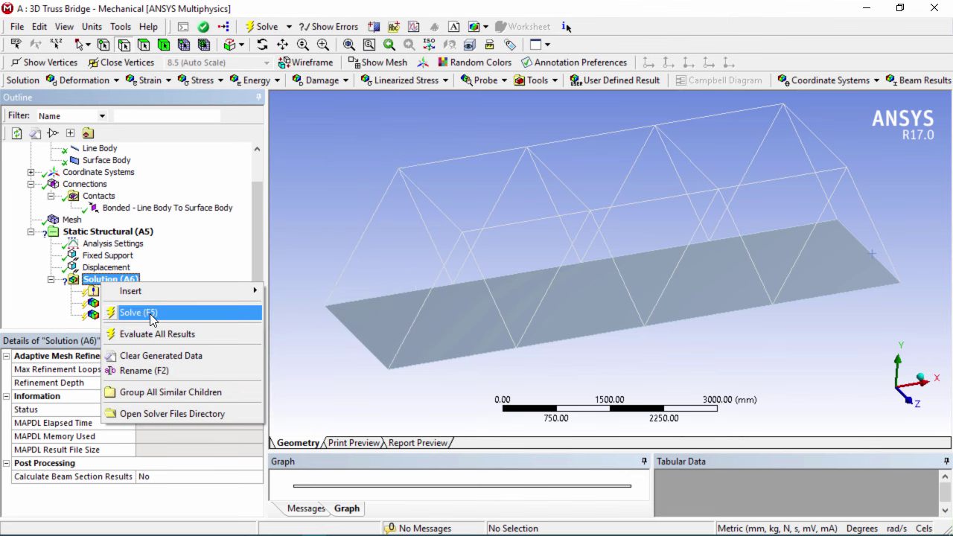
click(152, 319)
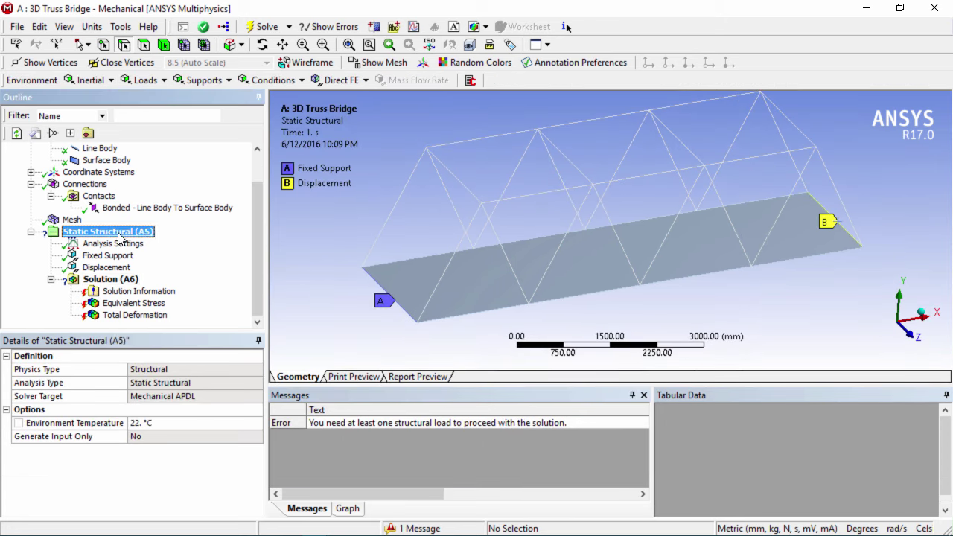
- Add a Pressure load normal to the deck face with a magnitude of 0.2 MPa
right_click(119, 232)
mouse_move(149, 242)
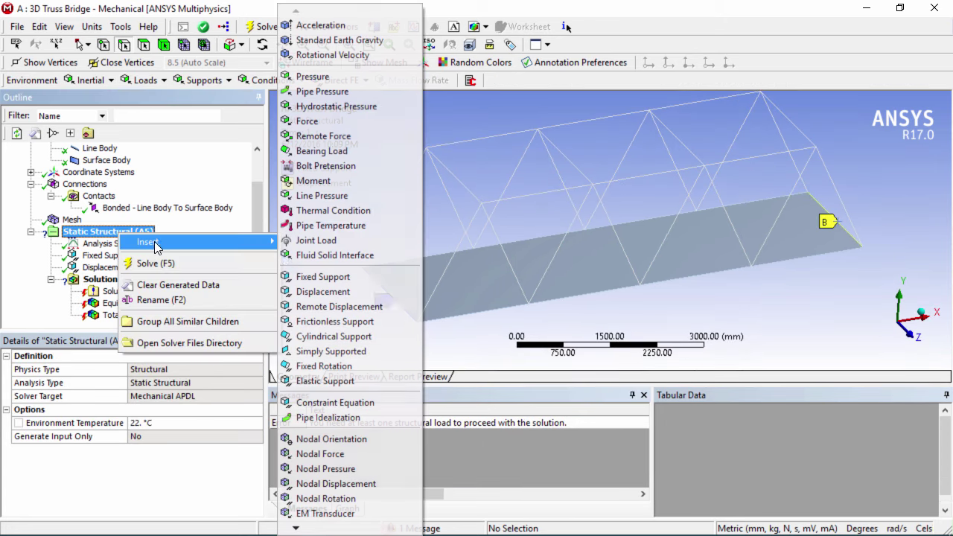
click(330, 77)
click(489, 290)
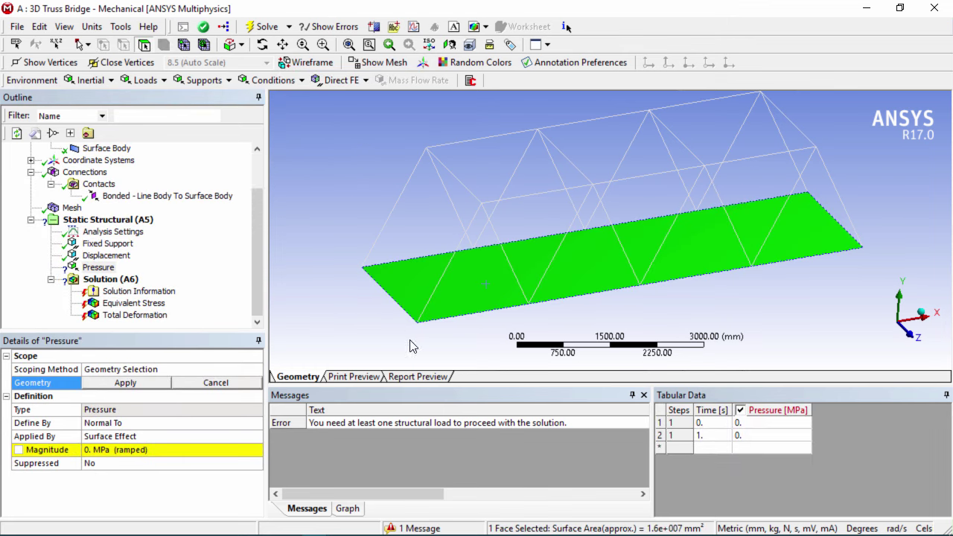
click(125, 384)
click(125, 451)
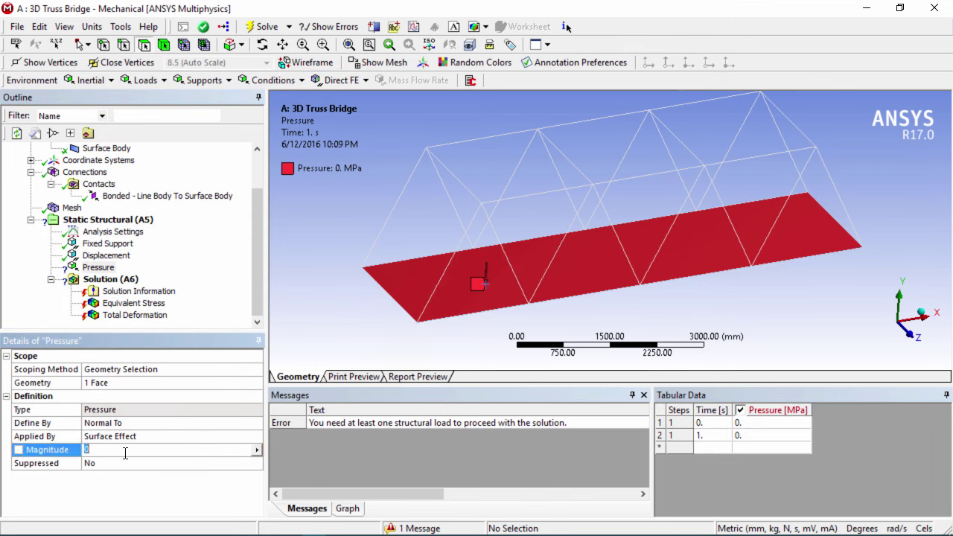
text(0.2)
key(Return)
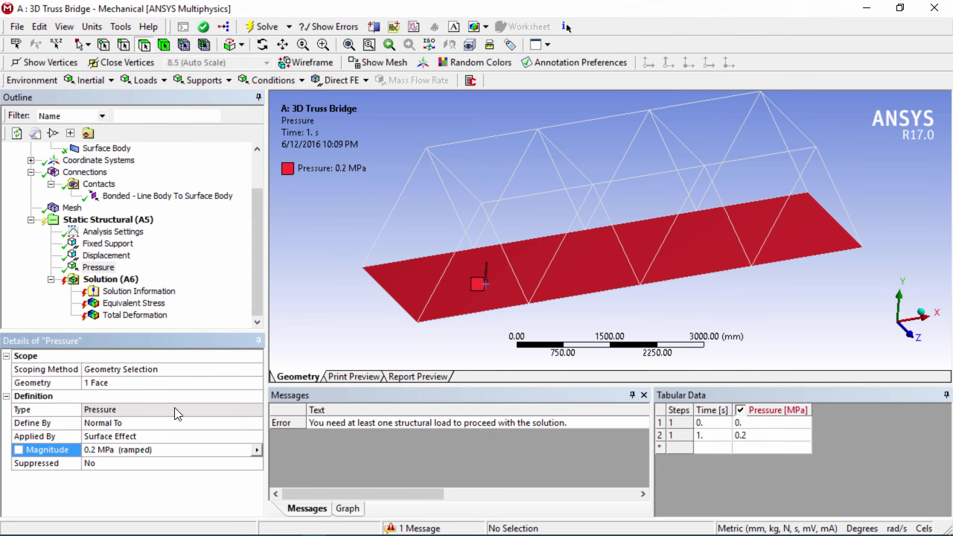
- Solve the truss bridge analysis with the deck pressure applied
mouse_move(506, 270)
middle_down()
mouse_move(612, 297)
mouse_move(495, 268)
middle_up()
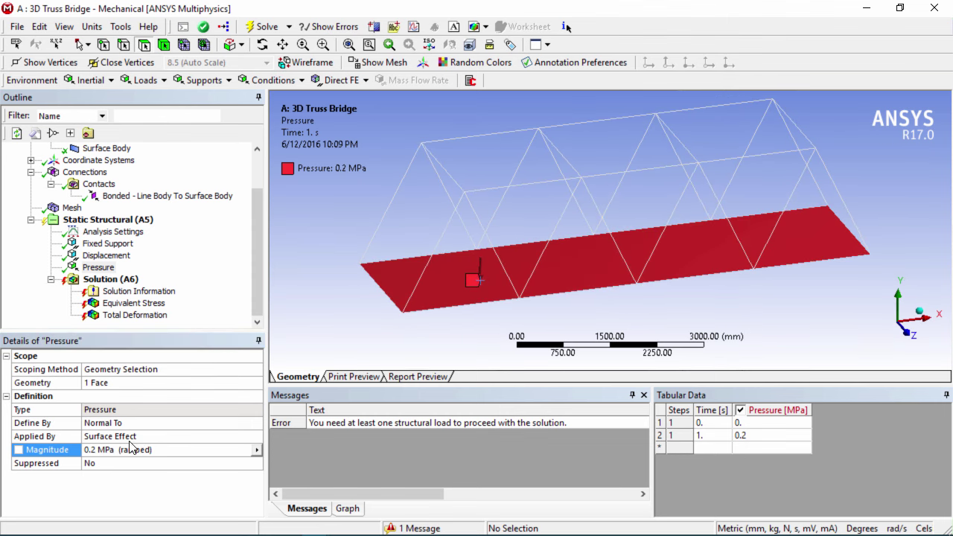
right_click(112, 279)
click(141, 306)
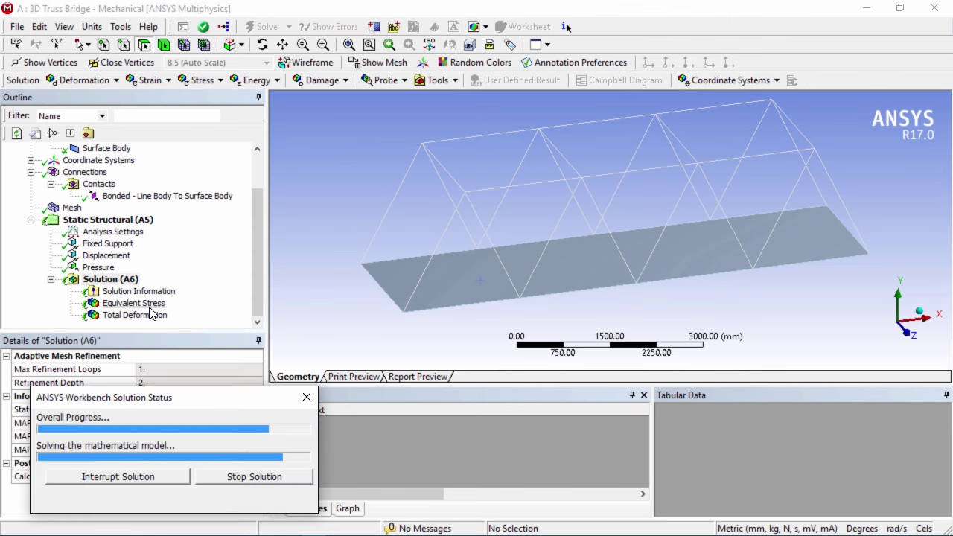
- Review the Equivalent Stress and Total Deformation contours from different angles
click(138, 304)
drag(656, 280, 619, 301)
click(137, 317)
drag(778, 264, 665, 276)
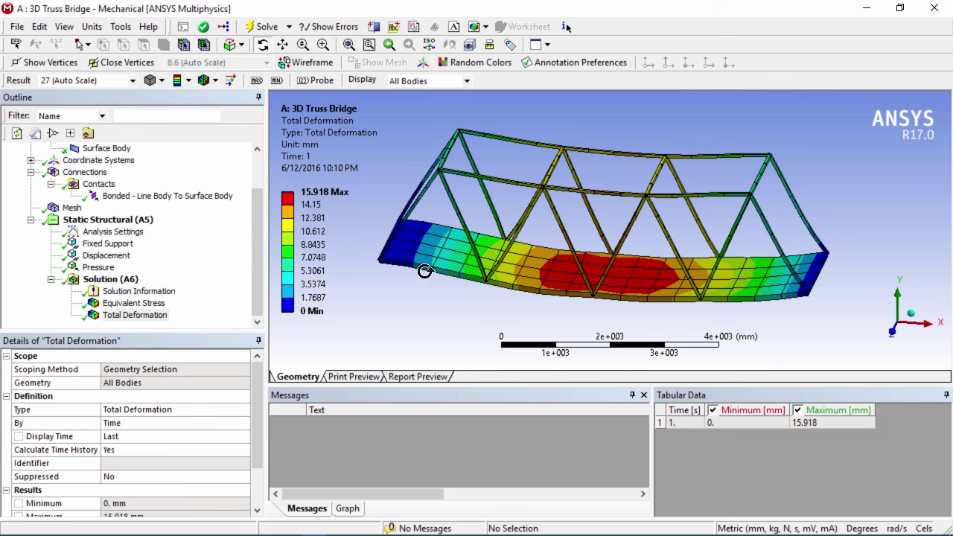
- Show the mesh sizing settings and switch the unit system to Metric (m, kg, N, s, V, A)
click(71, 209)
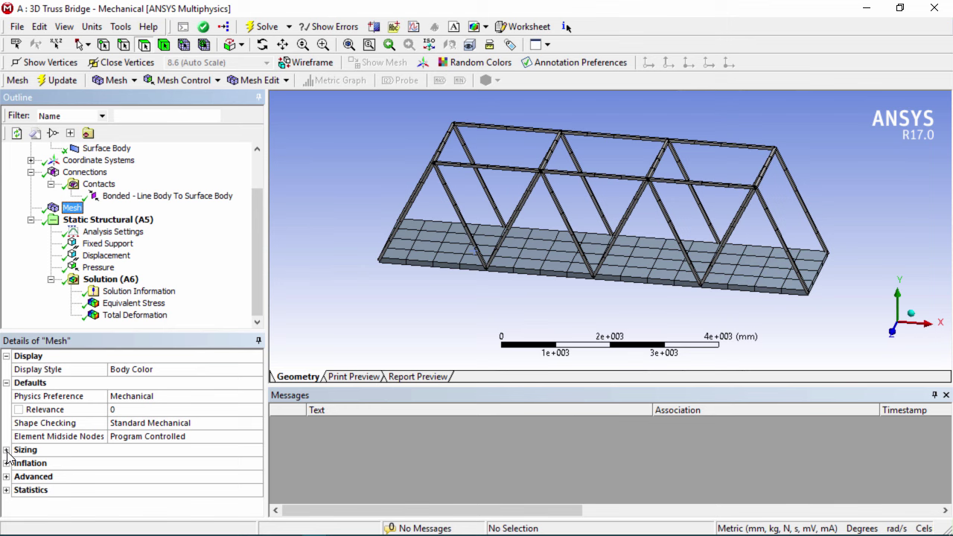
click(6, 450)
drag(445, 336, 513, 277)
click(92, 26)
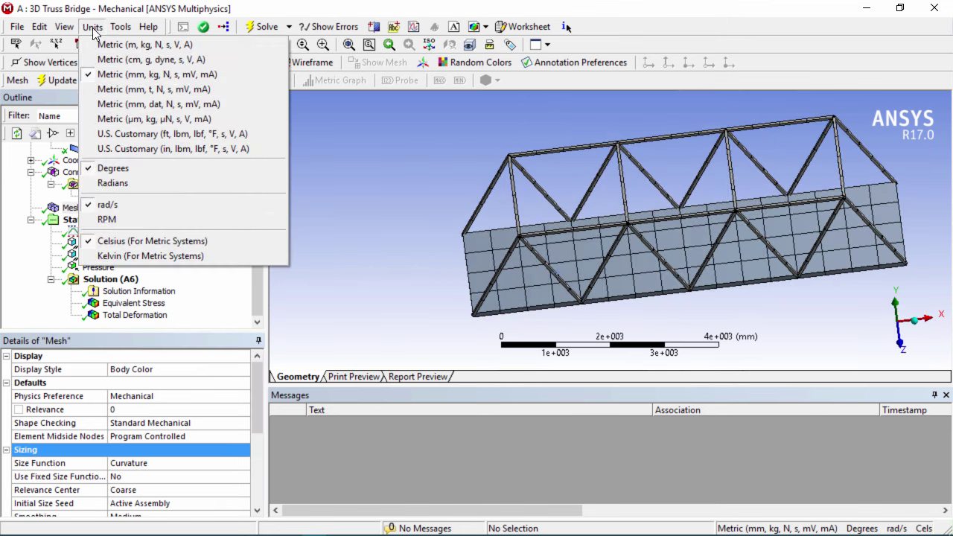
click(130, 42)
- Set the mesh's Max Face Size to 0.2 m and regenerate the mesh
scroll(573, 316, up, 5)
drag(562, 320, 710, 245)
scroll(710, 245, down, 5)
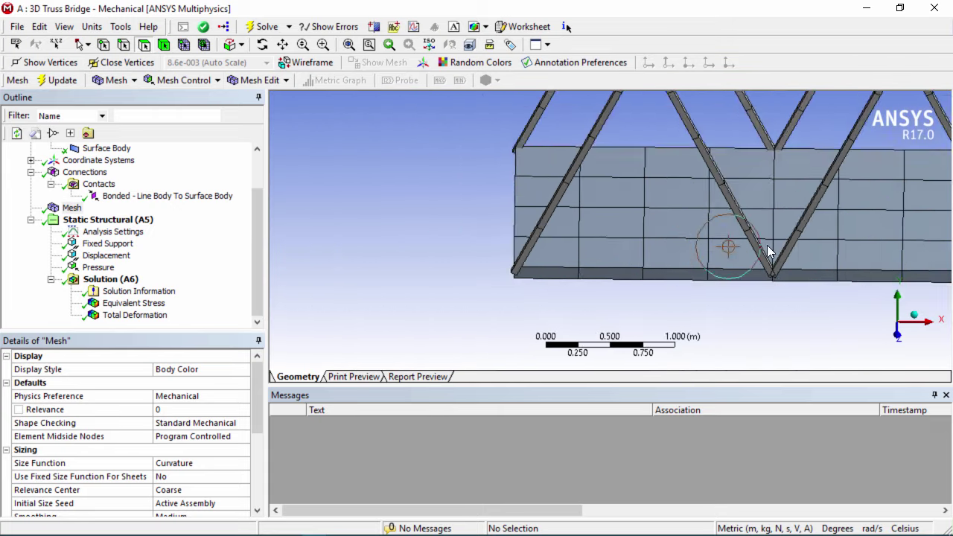
drag(253, 396, 253, 438)
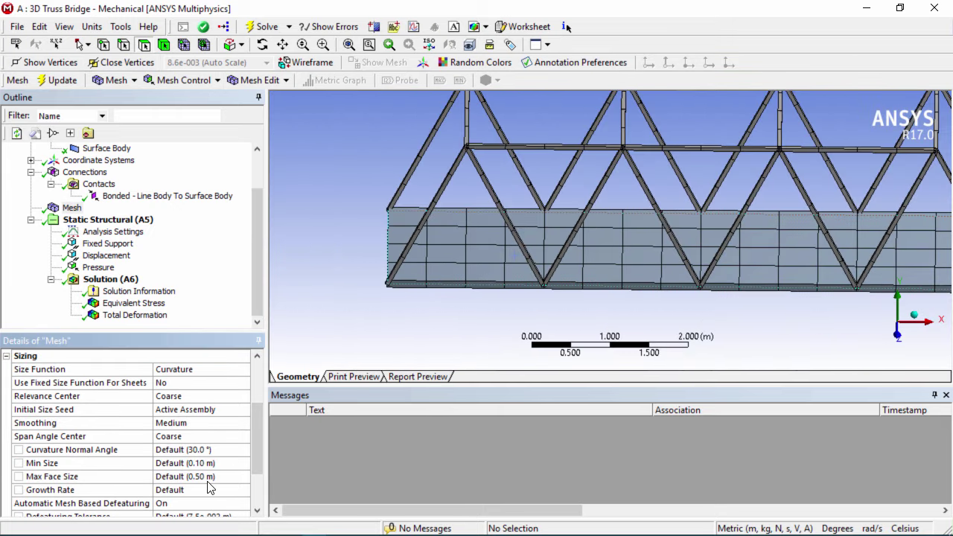
click(208, 477)
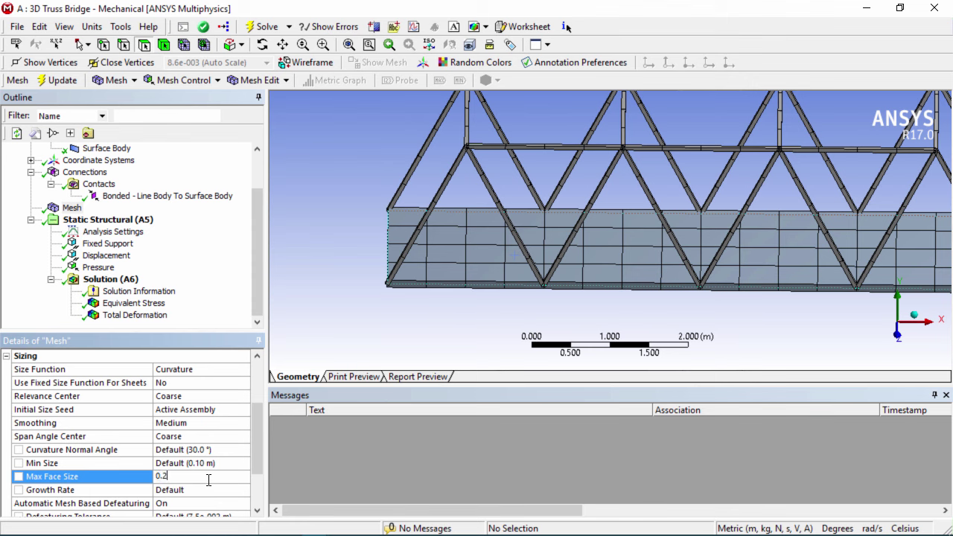
text(0.2)
key(Return)
right_click(109, 212)
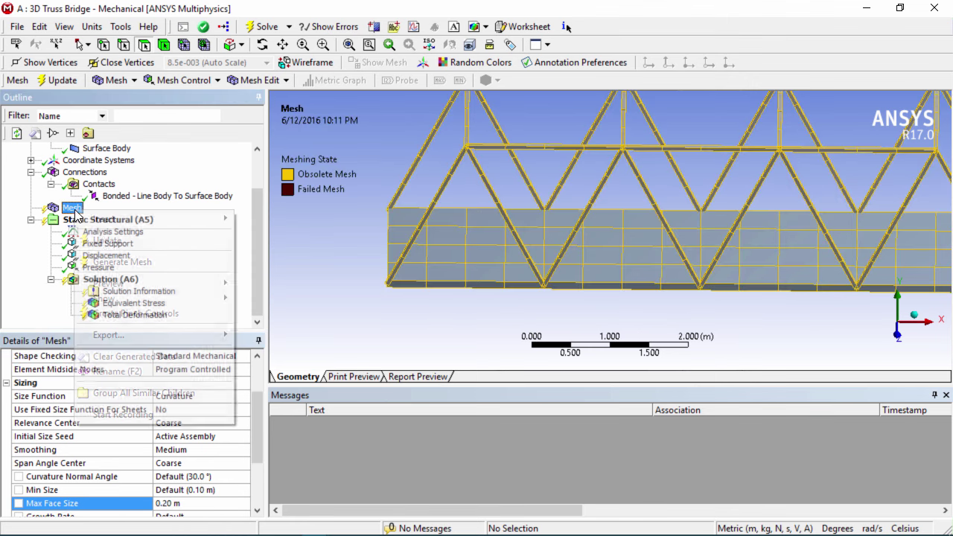
click(116, 262)
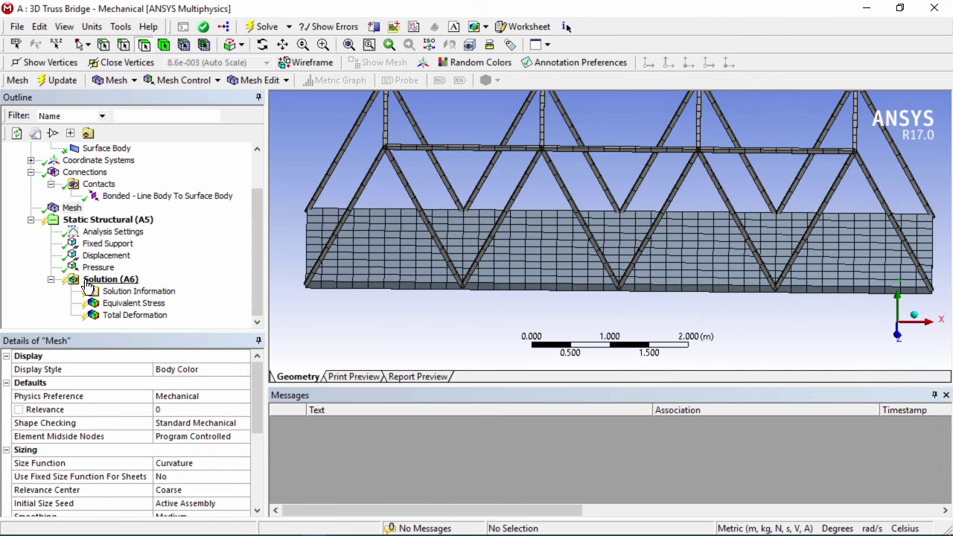
- Solve the analysis again with the refined mesh and display the Equivalent Stress result
right_click(87, 285)
click(131, 308)
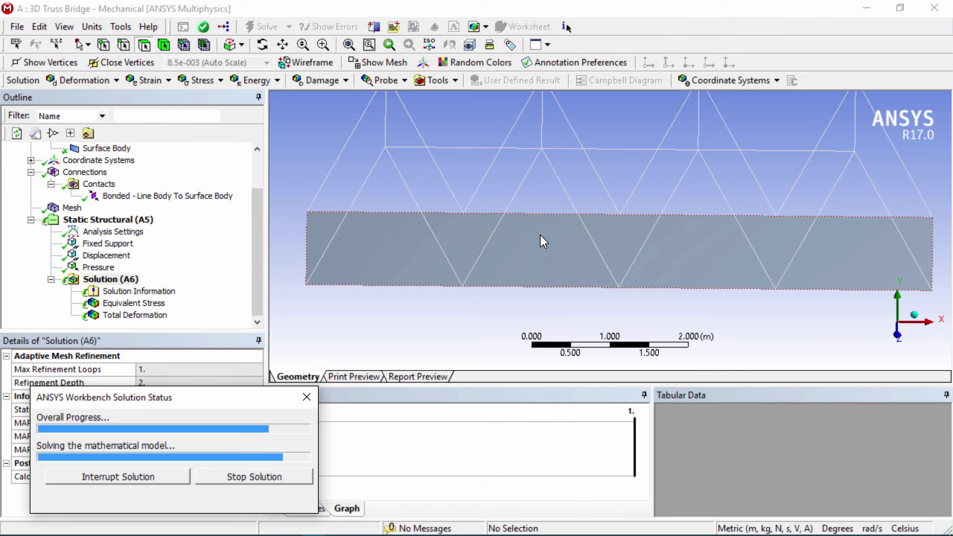
drag(544, 316, 675, 276)
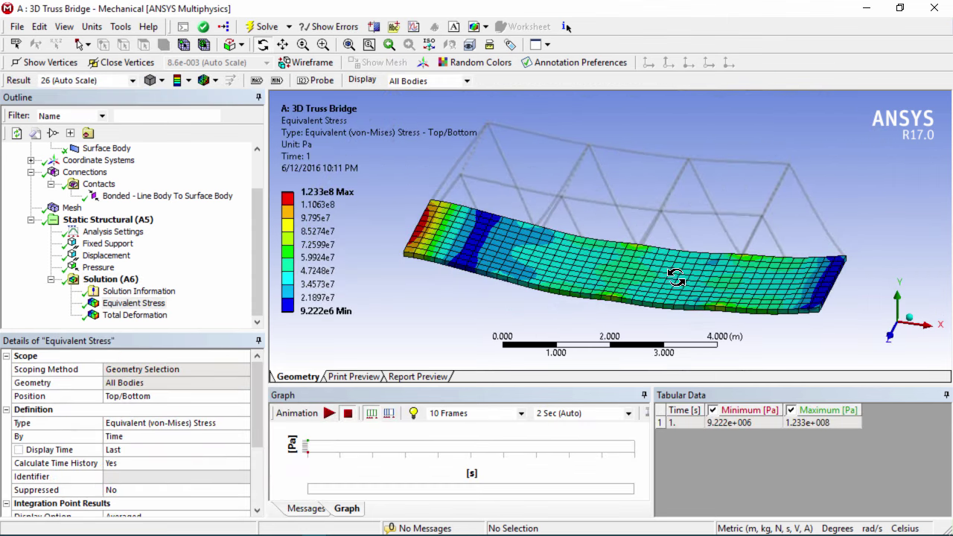
- Switch the unit system back to Metric (mm, kg, N, s, mV, mA) and inspect the equivalent stress on the deck
click(91, 27)
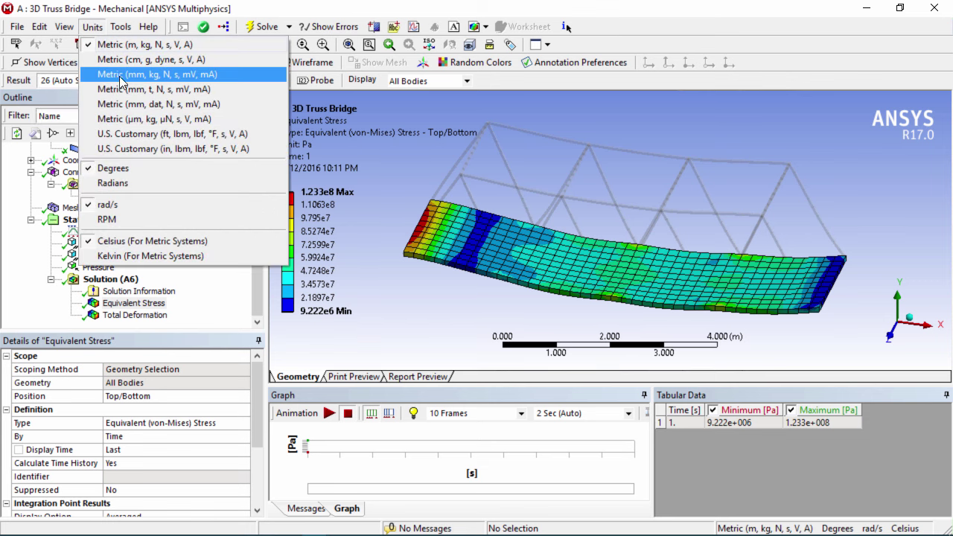
click(123, 74)
ctrl+middle_drag(604, 276, 594, 276)
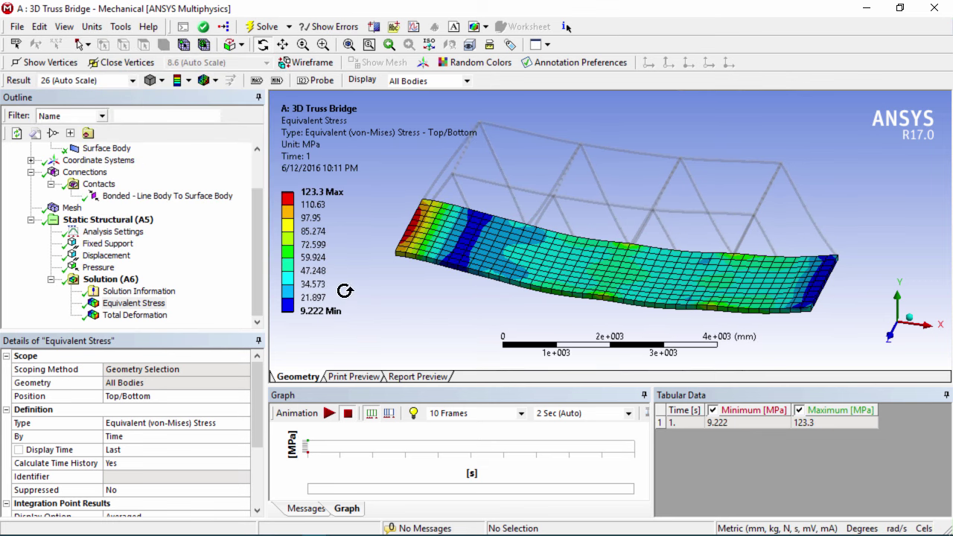
middle_drag(497, 277, 571, 278)
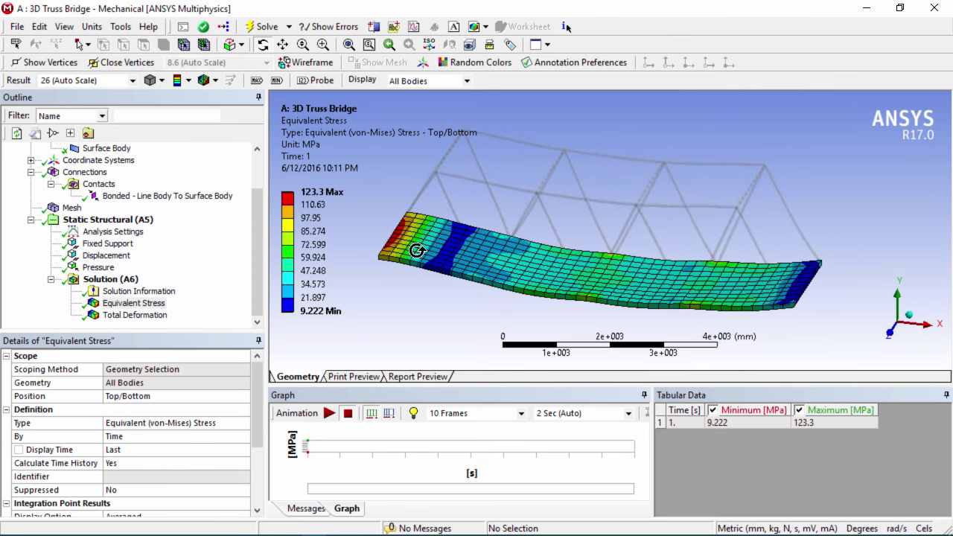
- Display the Total Deformation result, then return to the Equivalent Stress result for comparison
key(Down)
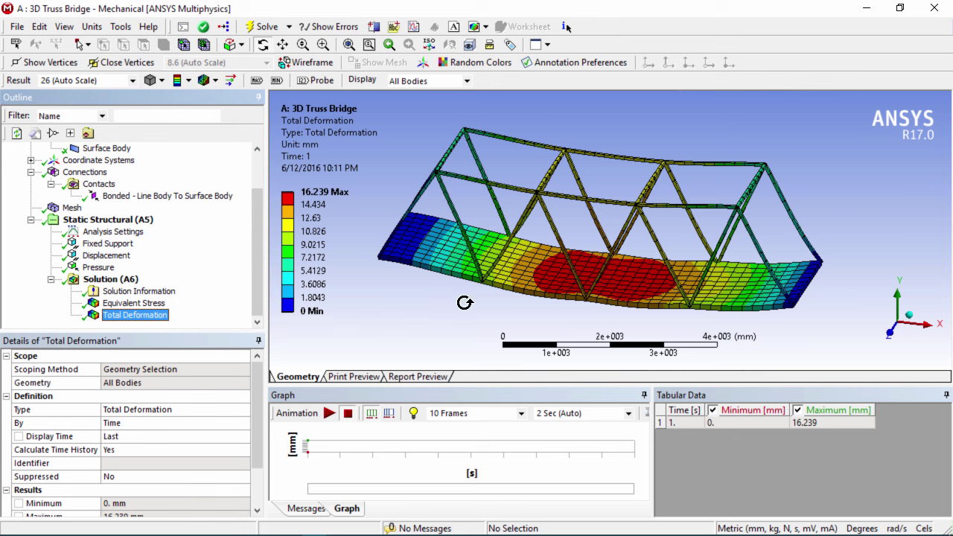
key(Up)
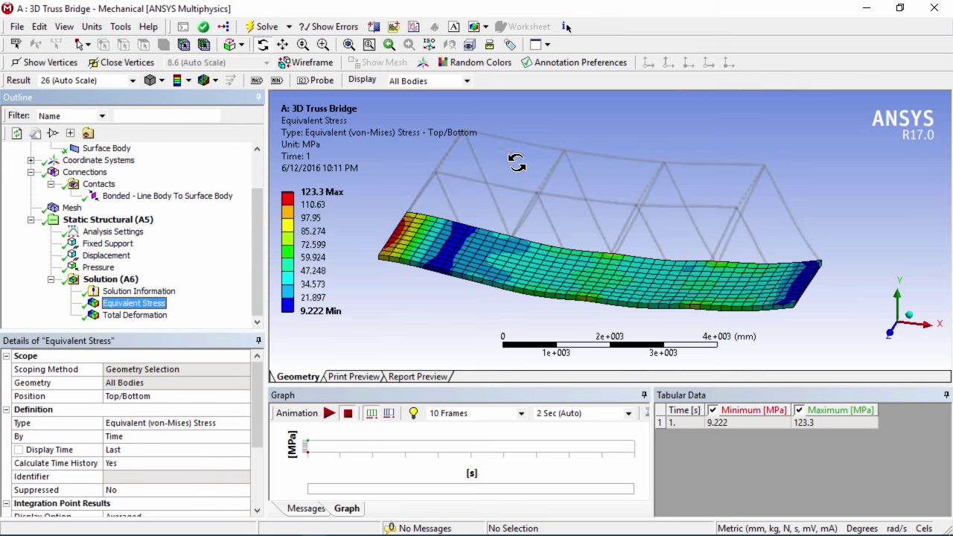
- Insert a Beam Tool for all line bodies under the solution and evaluate its results
right_click(111, 283)
mouse_move(142, 289)
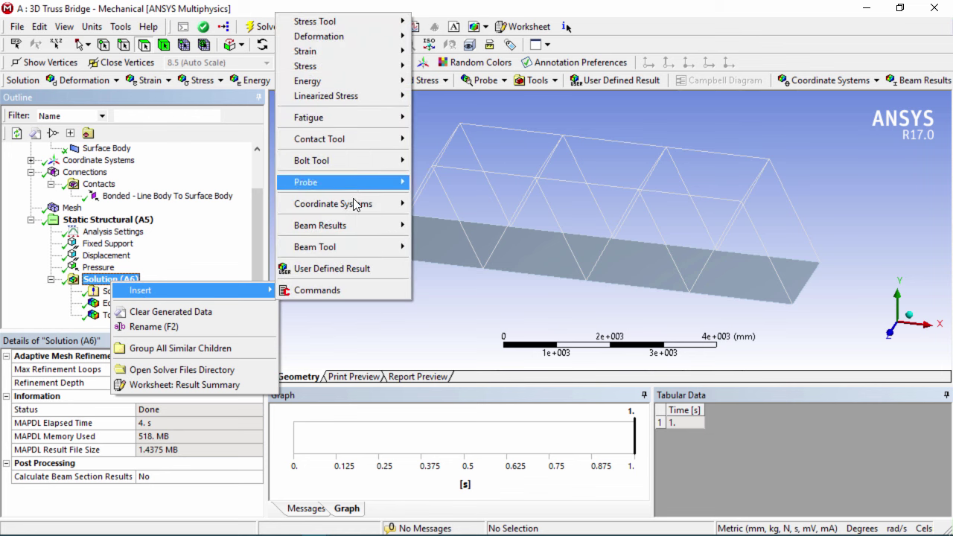
mouse_move(350, 249)
click(443, 249)
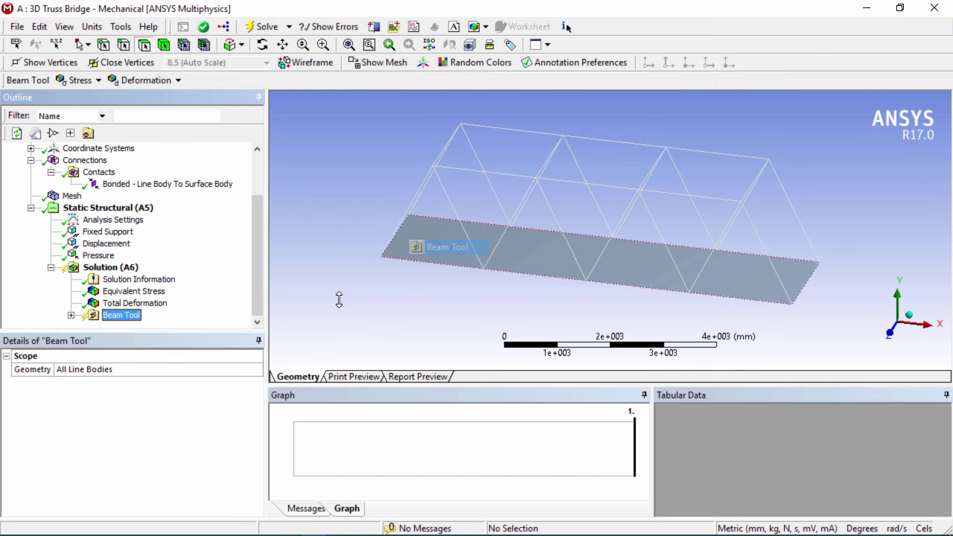
click(71, 314)
right_click(125, 281)
click(157, 315)
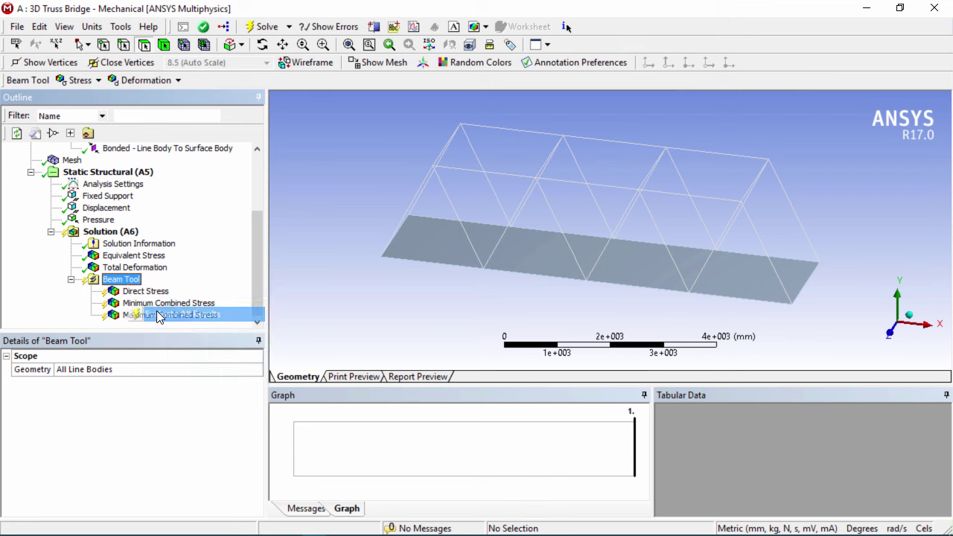
click(157, 315)
- Display the Beam Tool's Direct Stress result and examine the truss members from several angles
click(152, 291)
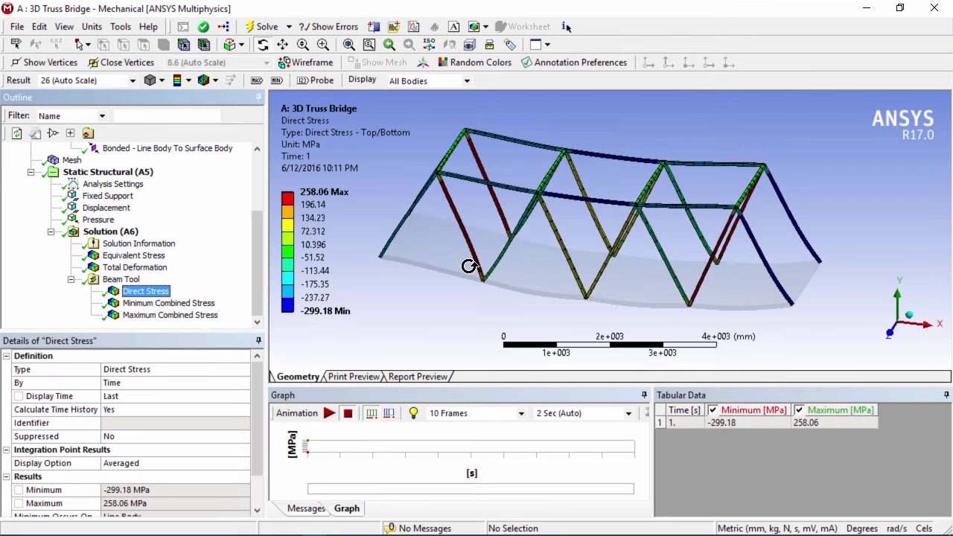
drag(541, 296, 504, 297)
drag(628, 283, 610, 268)
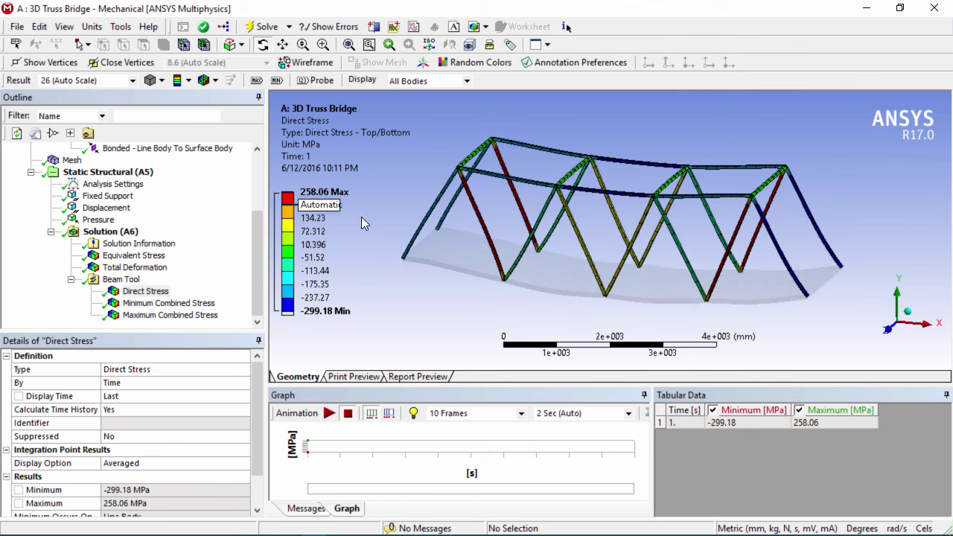
drag(587, 217, 402, 197)
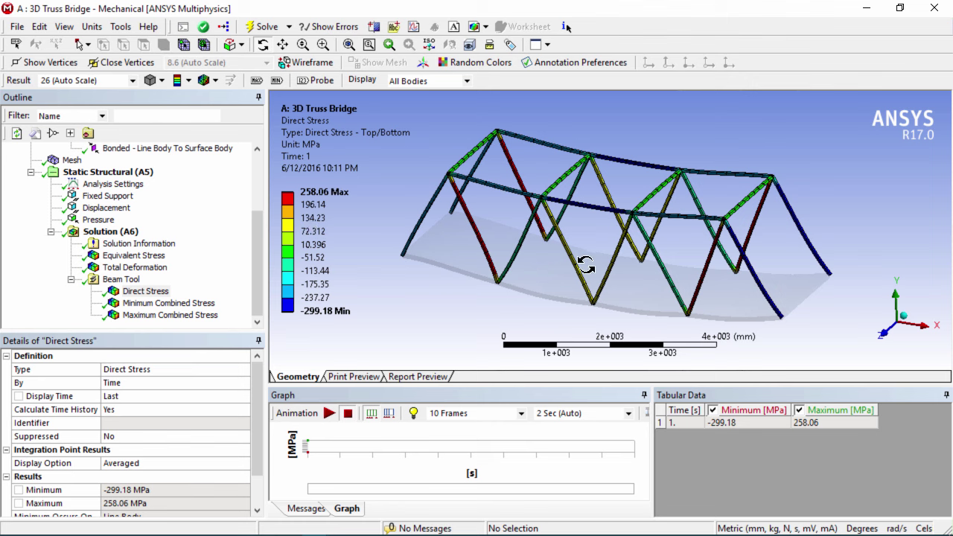
drag(605, 290, 453, 208)
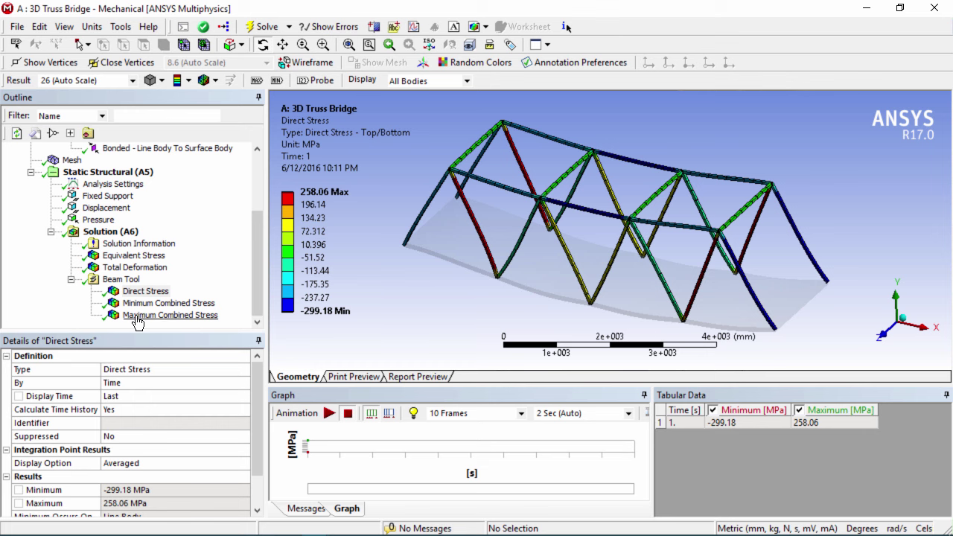
- Insert Axial Force and Bending Moment beam results under the solution
right_click(117, 235)
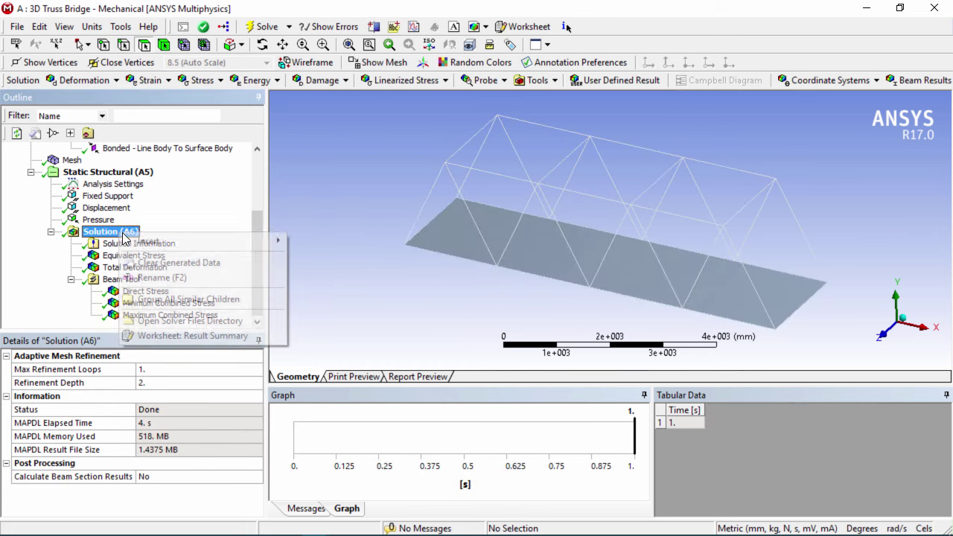
mouse_move(149, 240)
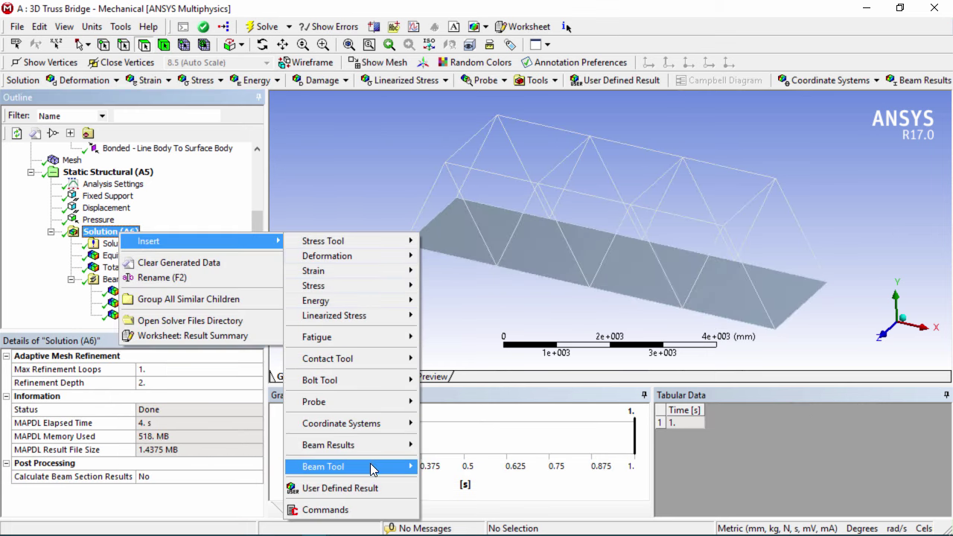
mouse_move(374, 449)
click(451, 445)
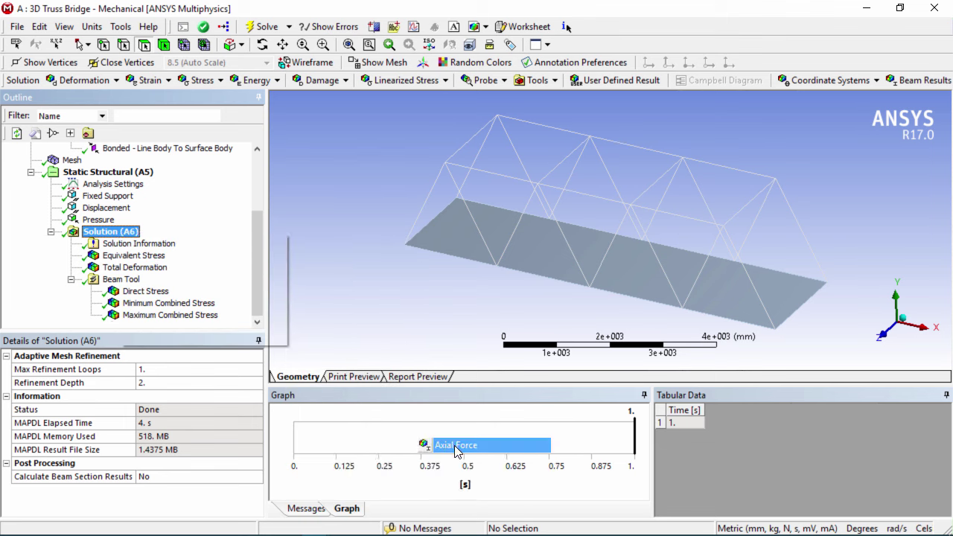
right_click(117, 219)
mouse_move(177, 227)
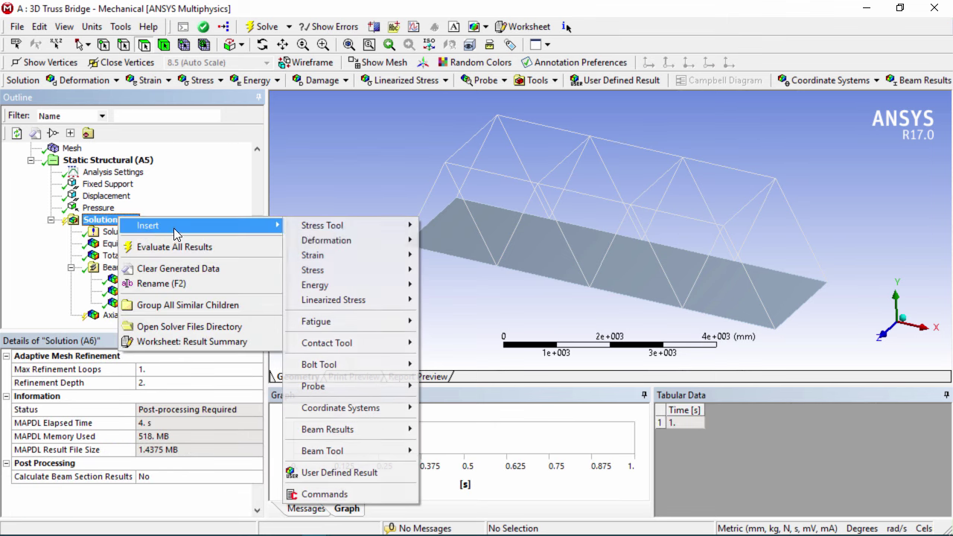
mouse_move(389, 428)
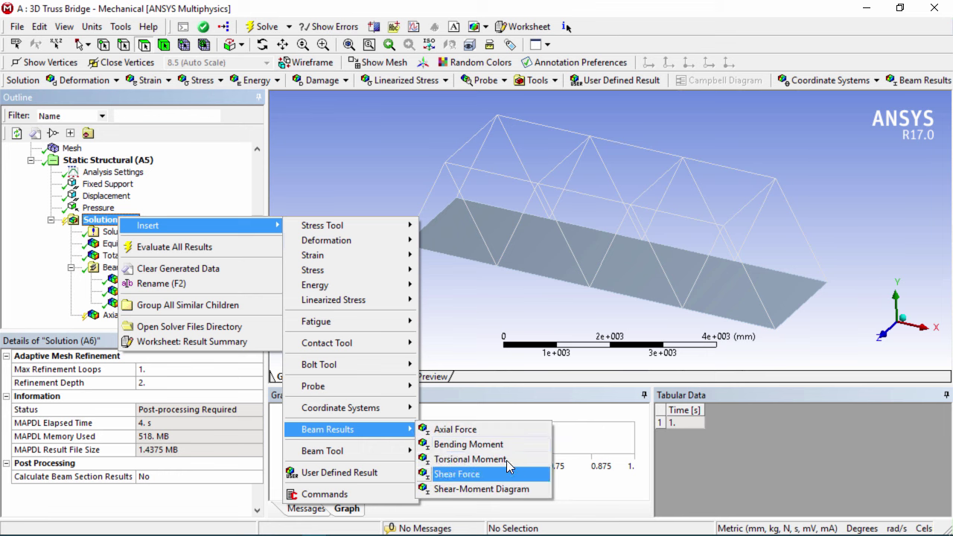
click(445, 444)
- Evaluate all the new beam results and display the Total Bending Moment on the truss
right_click(119, 303)
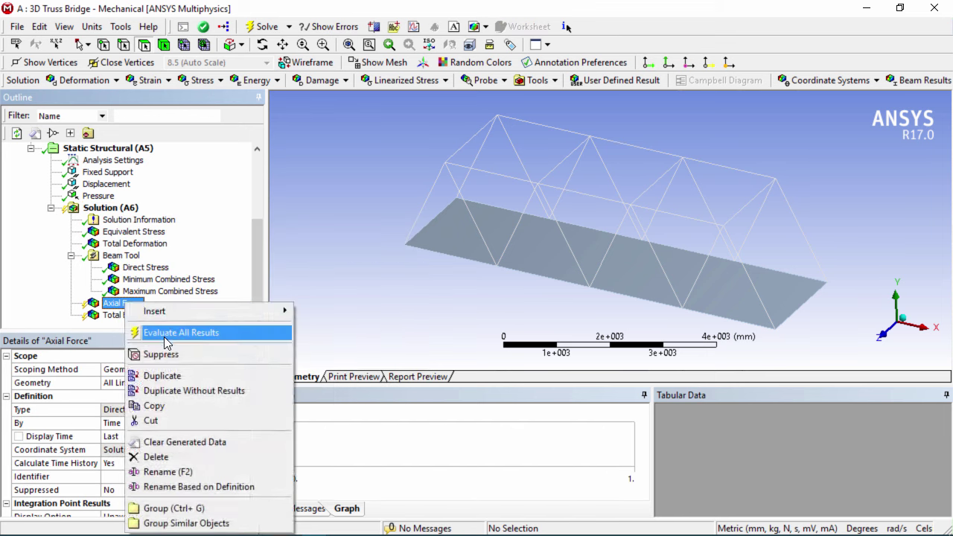
click(165, 332)
mouse_move(557, 269)
middle_down()
mouse_move(585, 249)
mouse_move(543, 265)
middle_up()
click(141, 316)
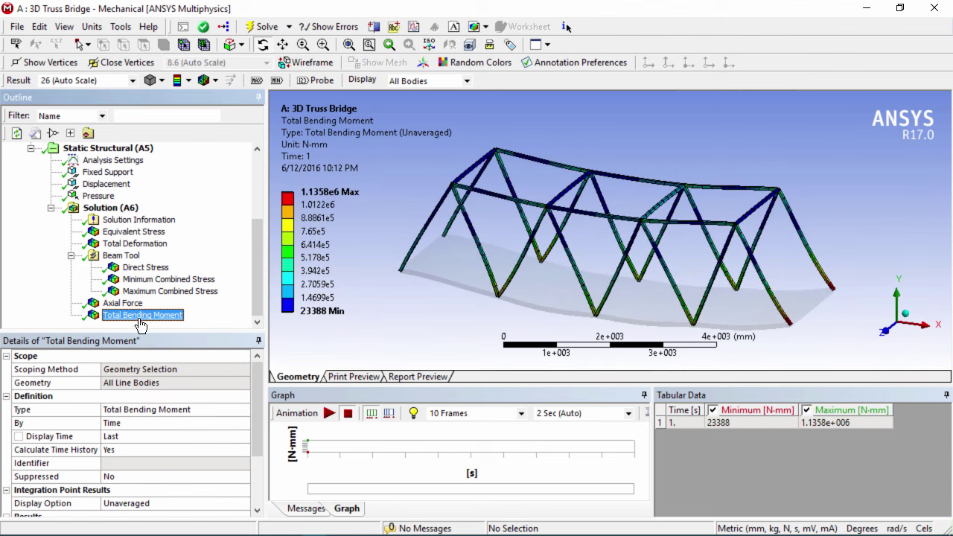
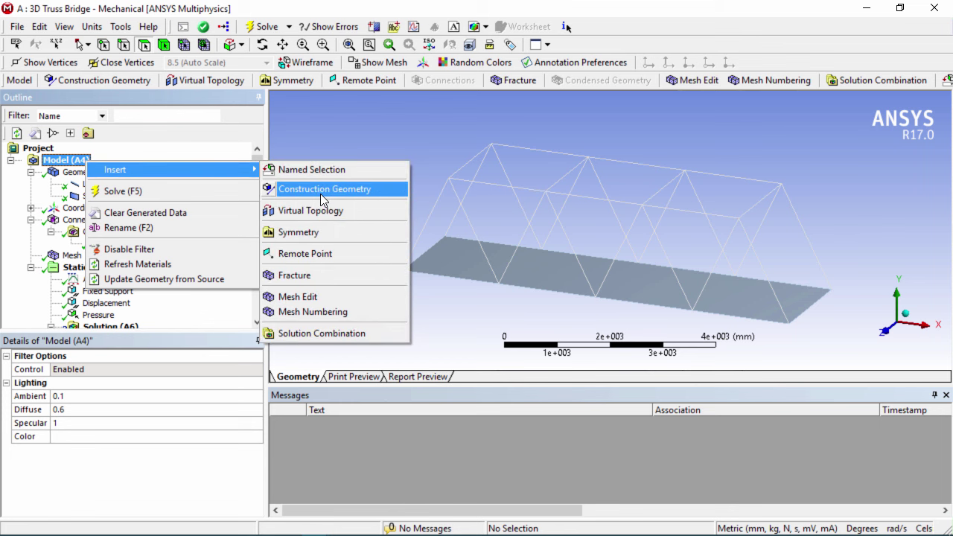
- Insert Construction Geometry into the model and add a path to it
click(325, 191)
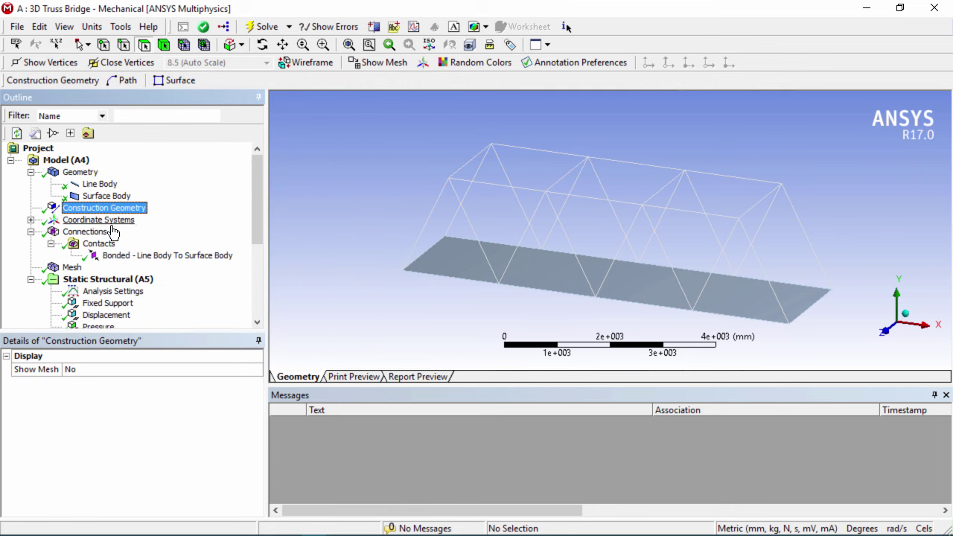
right_click(123, 214)
mouse_move(166, 220)
click(263, 219)
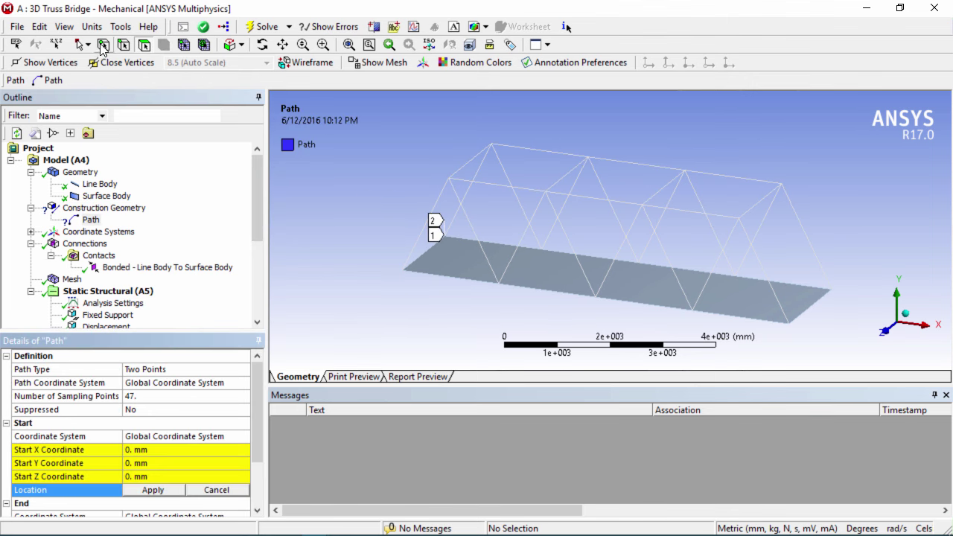
- Define the path by two points along the front top chord, starting at its X = 1000 mm vertex and ending at its X = 7000 mm vertex
click(453, 178)
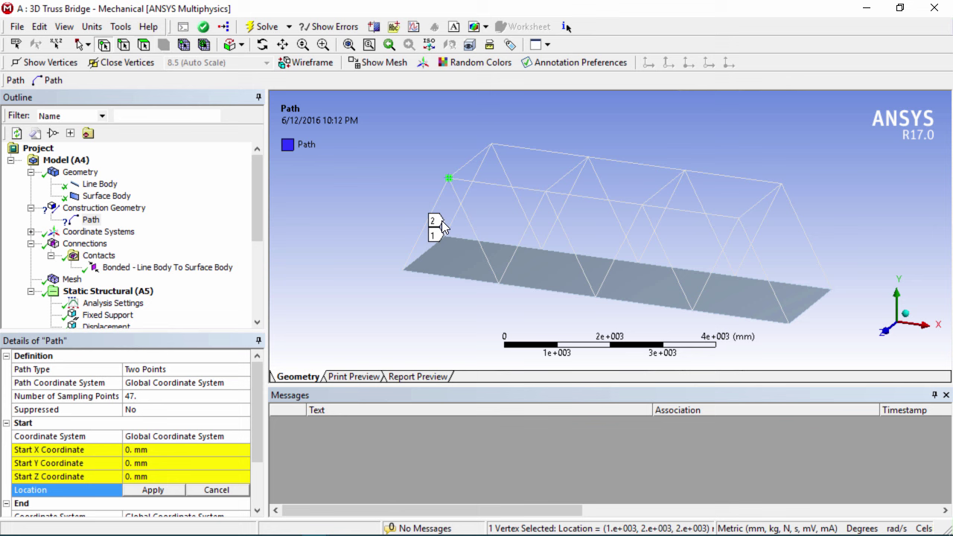
click(153, 490)
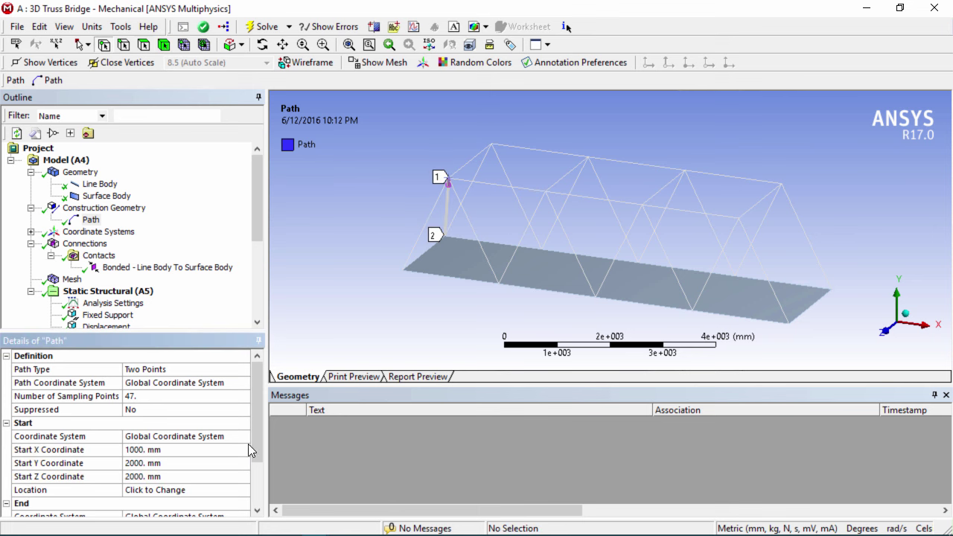
scroll(249, 446, down, 2)
click(153, 504)
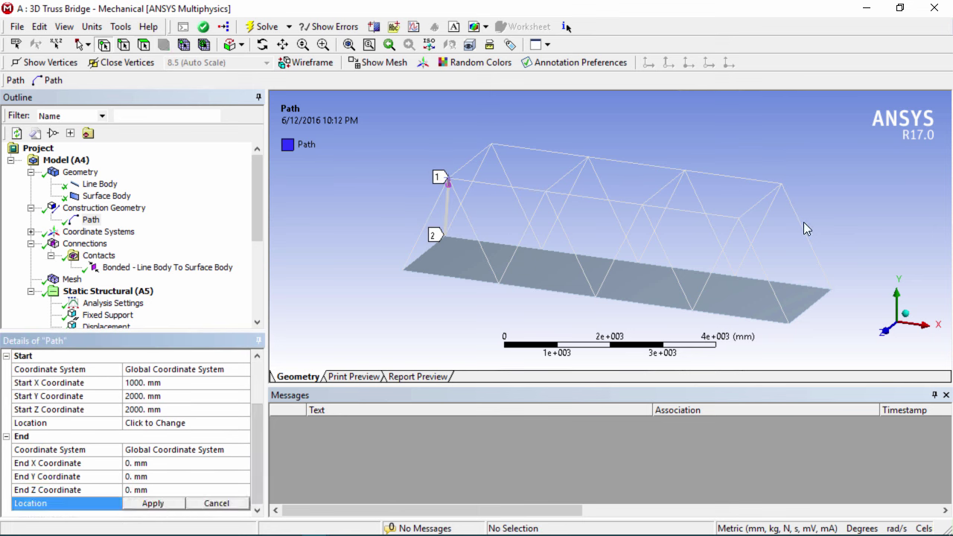
click(738, 218)
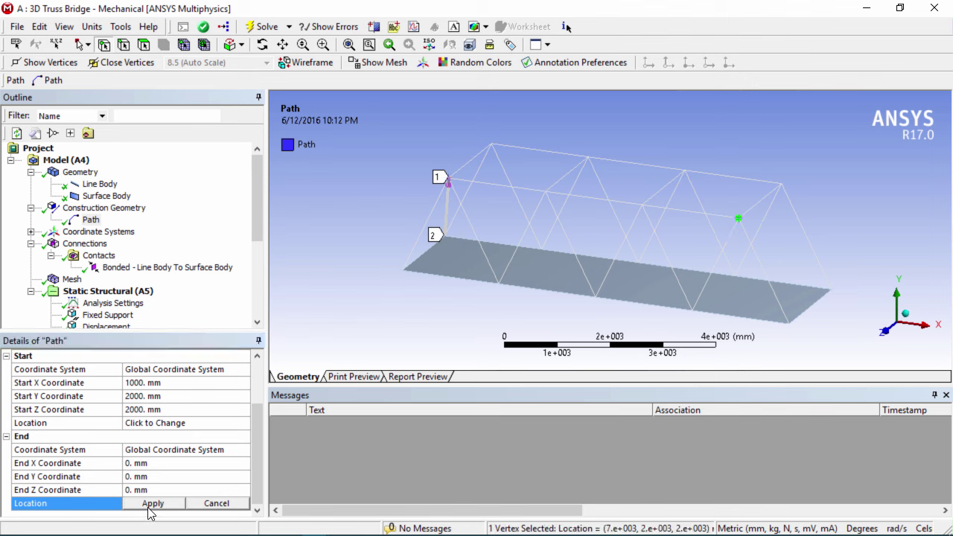
click(172, 503)
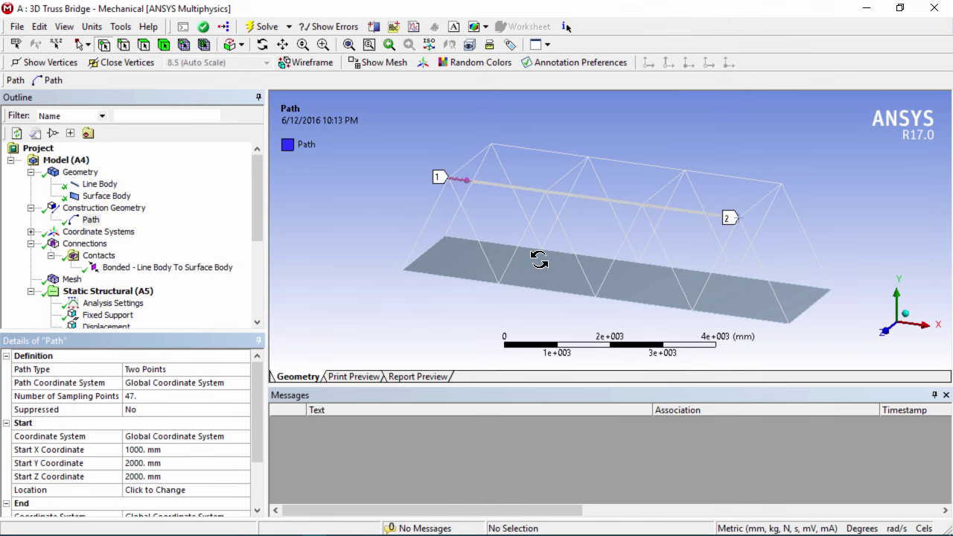
middle_drag(539, 259, 497, 227)
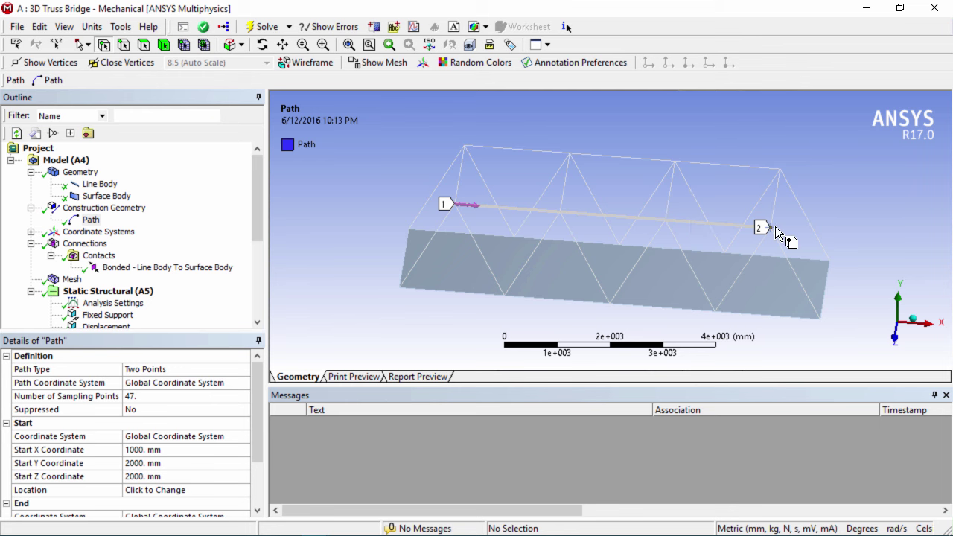
middle_drag(776, 233, 715, 280)
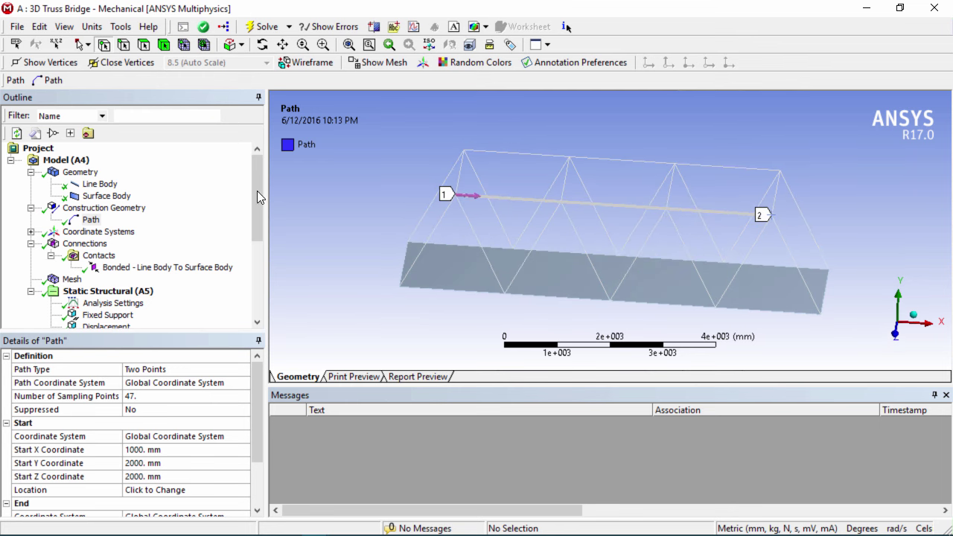
- Assign the constructed path to the Total Shear-Moment Diagram and open its geometry scope for editing
drag(257, 196, 170, 327)
click(158, 315)
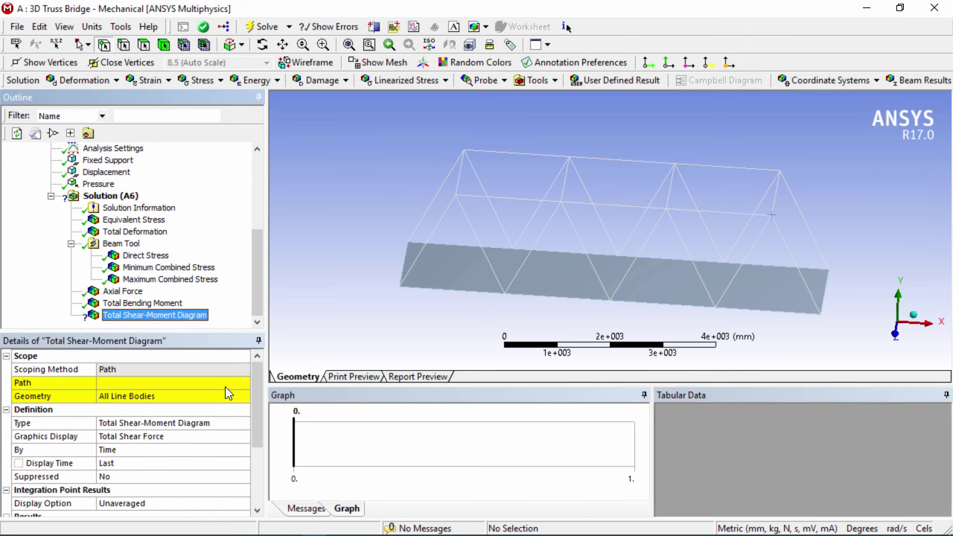
click(225, 386)
click(220, 399)
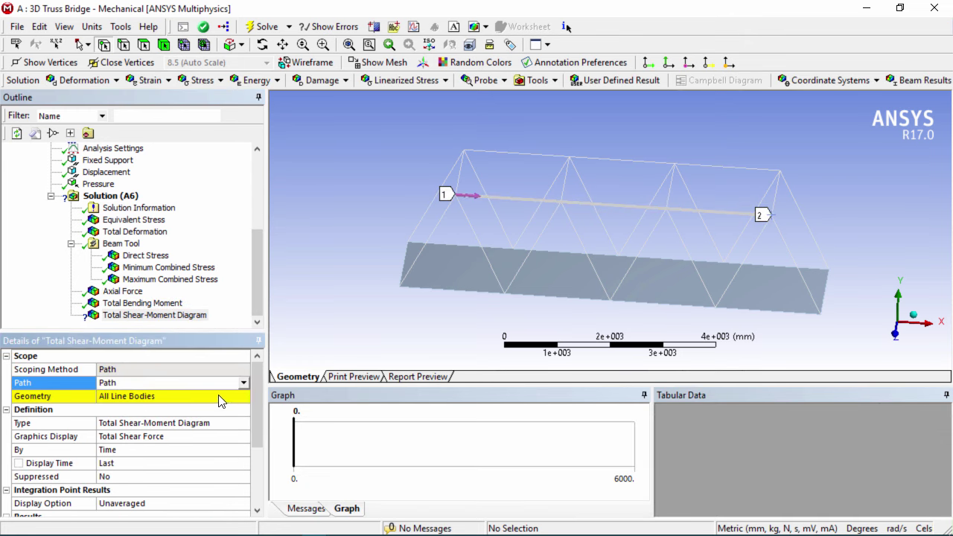
click(220, 399)
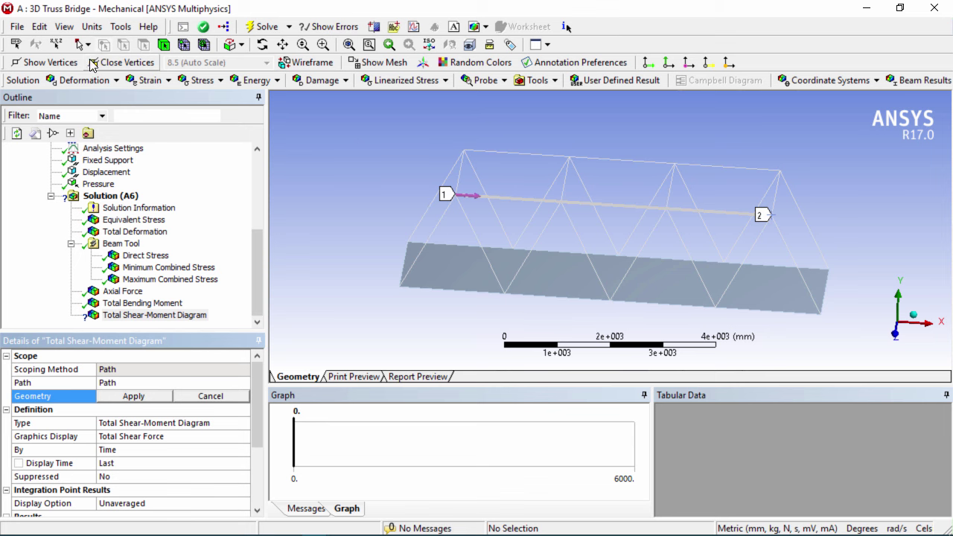
- Set the construction path's type to Edge
drag(256, 243, 266, 167)
click(90, 219)
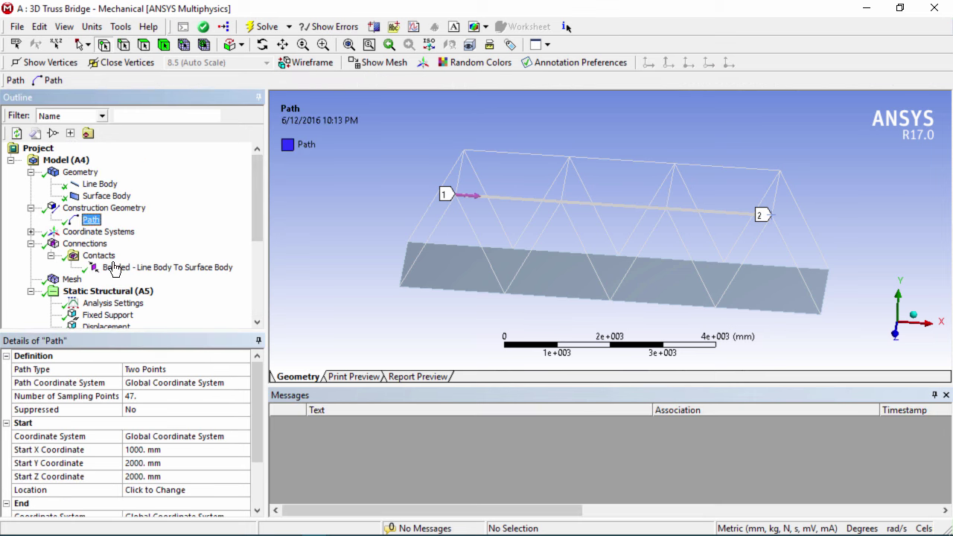
click(244, 371)
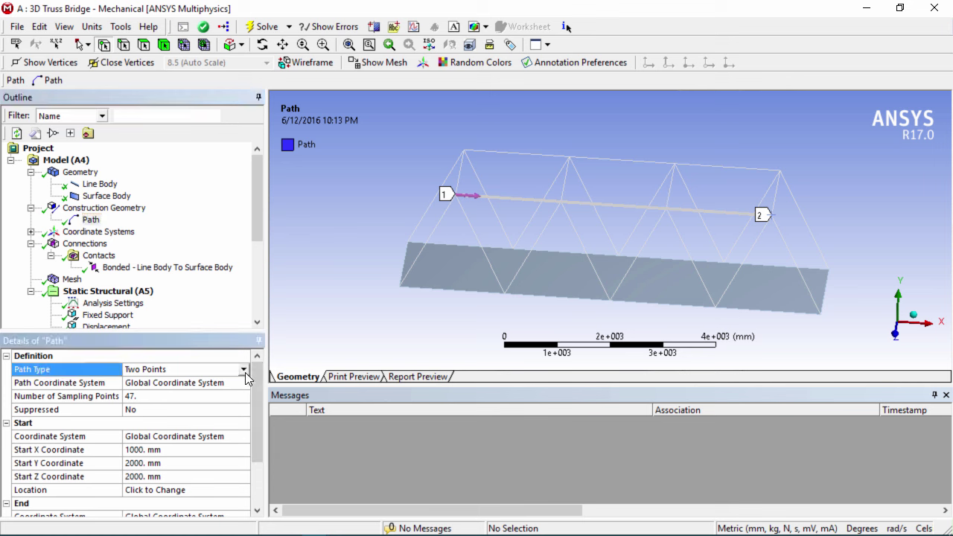
click(246, 370)
click(221, 397)
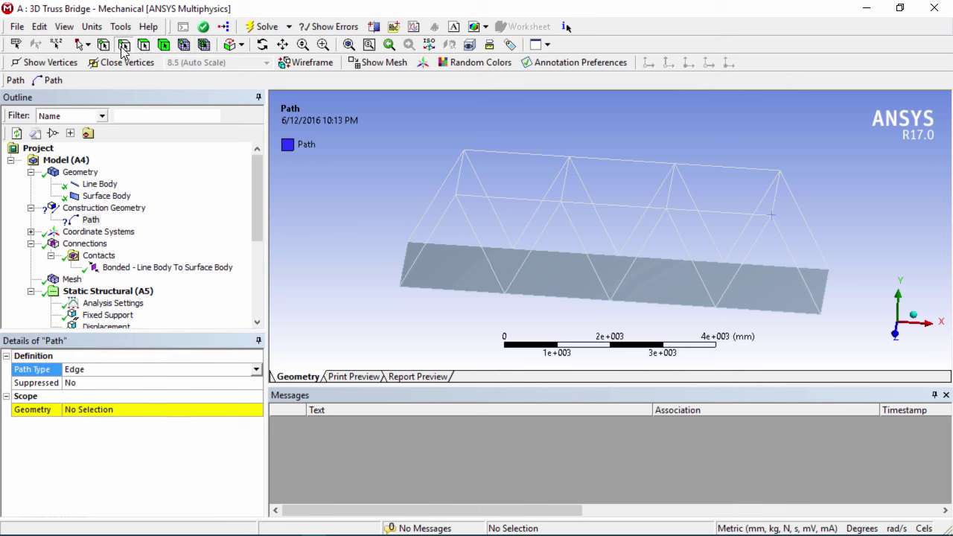
- Scope the path to the three consecutive edges of the front top chord
click(519, 200)
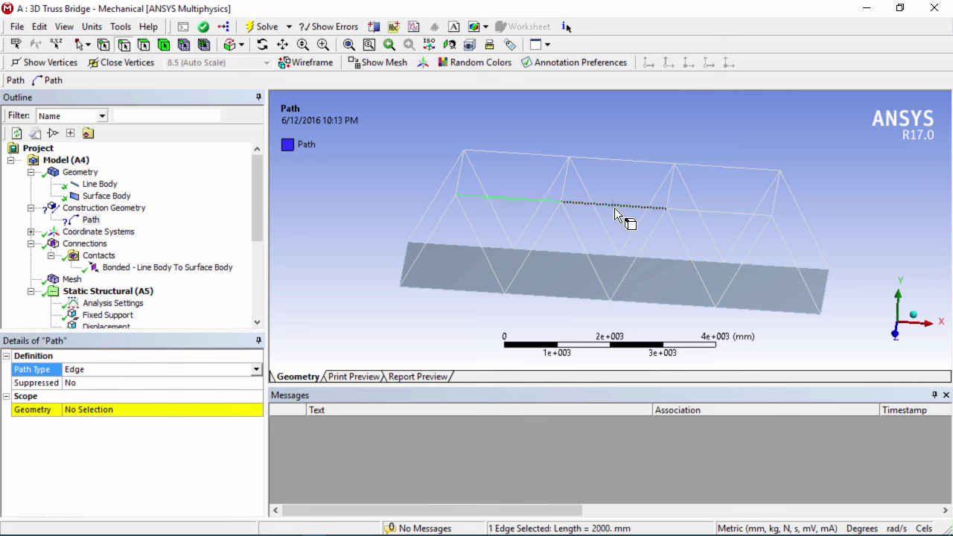
ctrl+click(614, 208)
ctrl+click(722, 215)
click(104, 409)
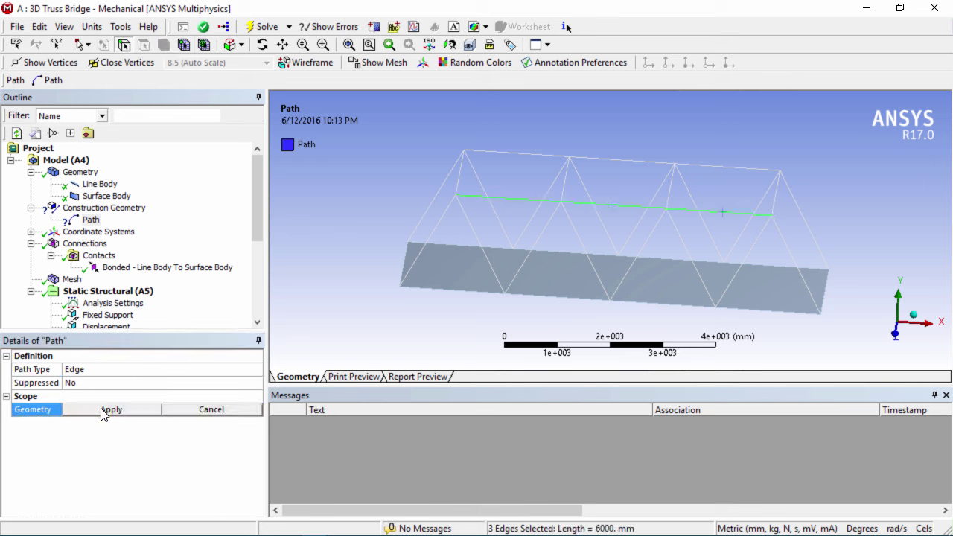
click(116, 411)
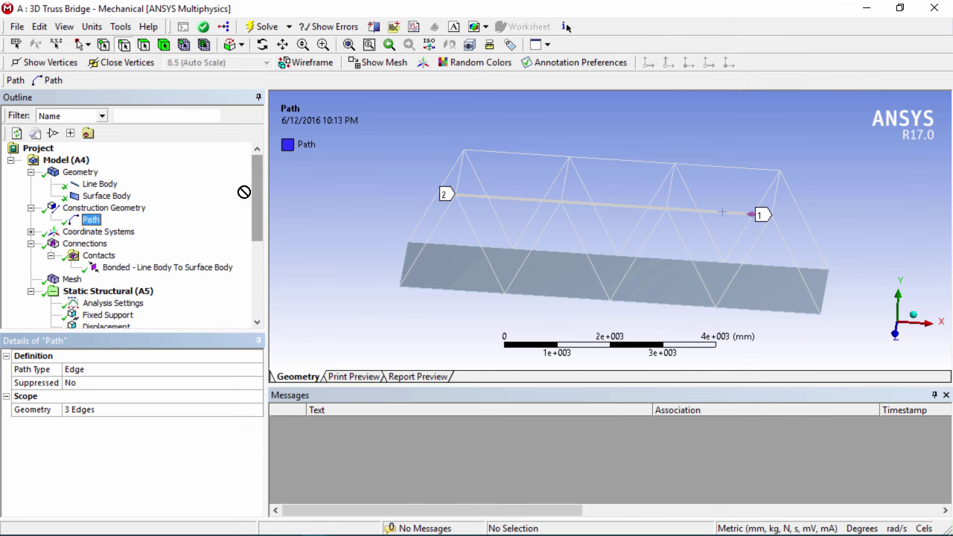
- Evaluate all results for the Total Shear-Moment Diagram and view its shear, moment and displacement plots
scroll(253, 278, down, 5)
click(145, 316)
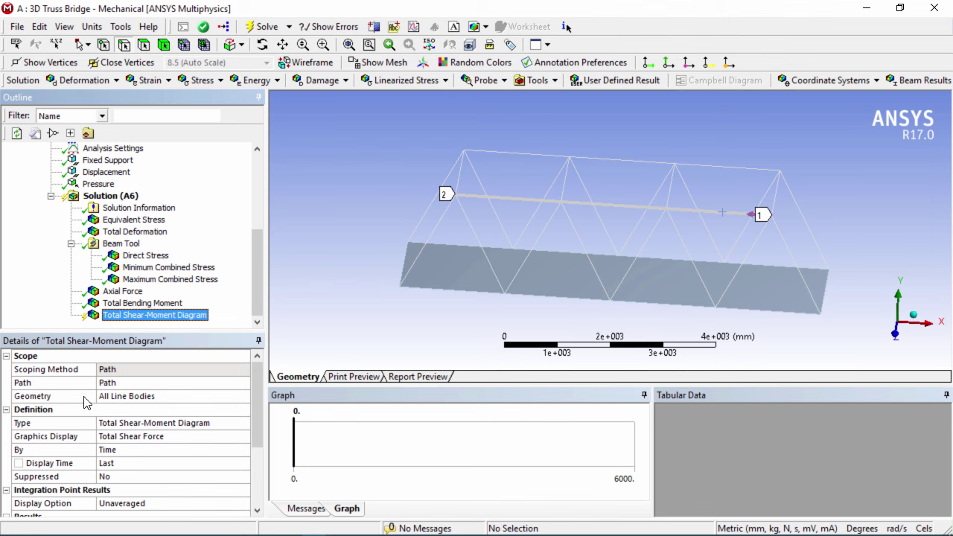
right_click(153, 322)
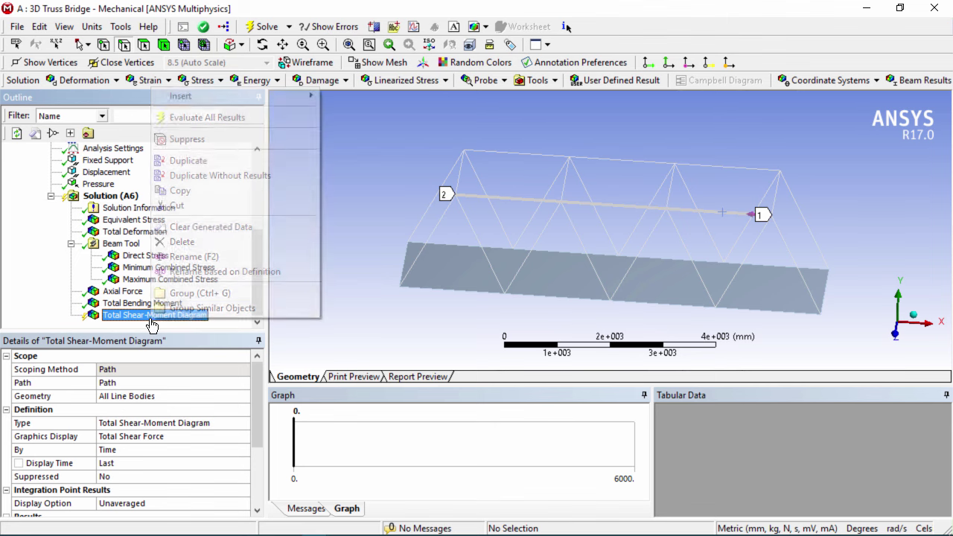
click(217, 118)
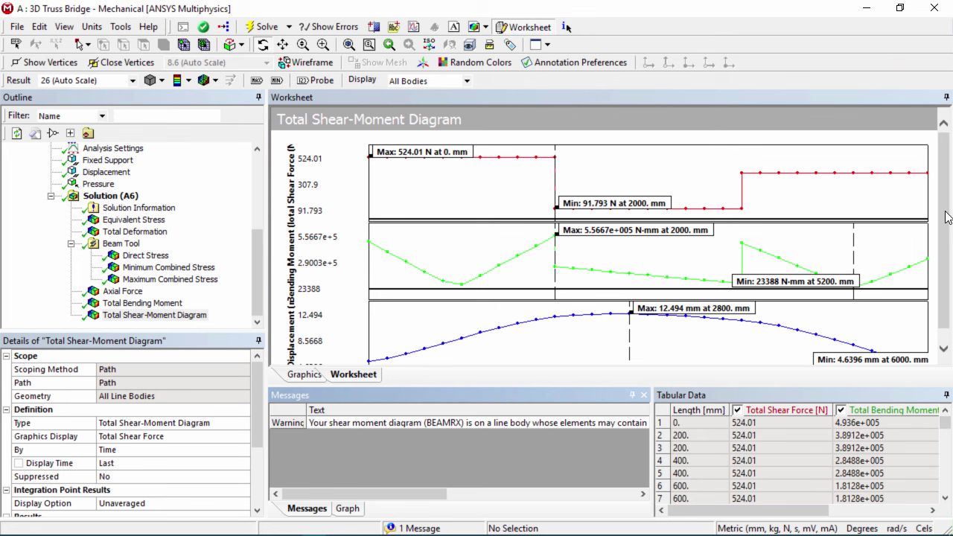
scroll(947, 217, down, 1)
drag(946, 216, 945, 236)
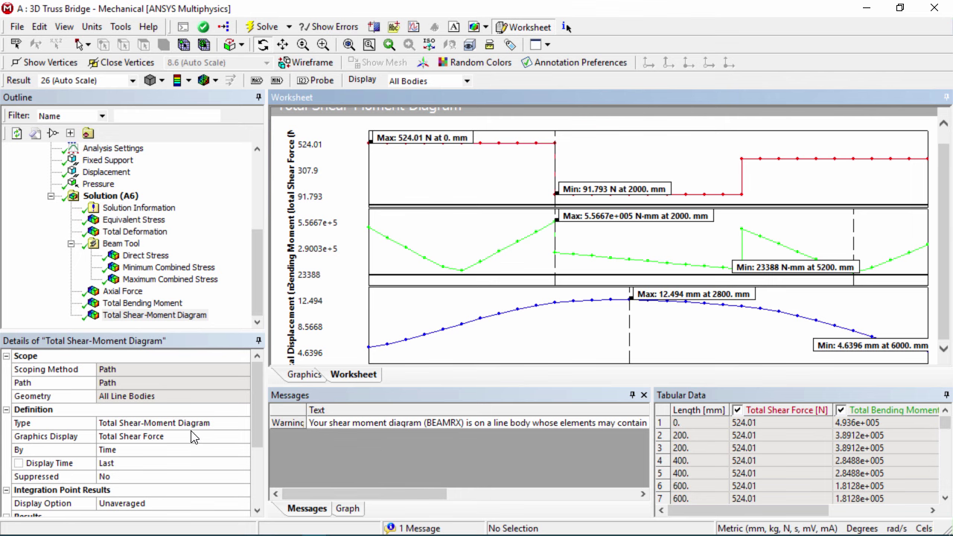
- Set the shear-moment diagram's graphics display to Total Bending Moment and evaluate all results again
click(227, 438)
click(243, 437)
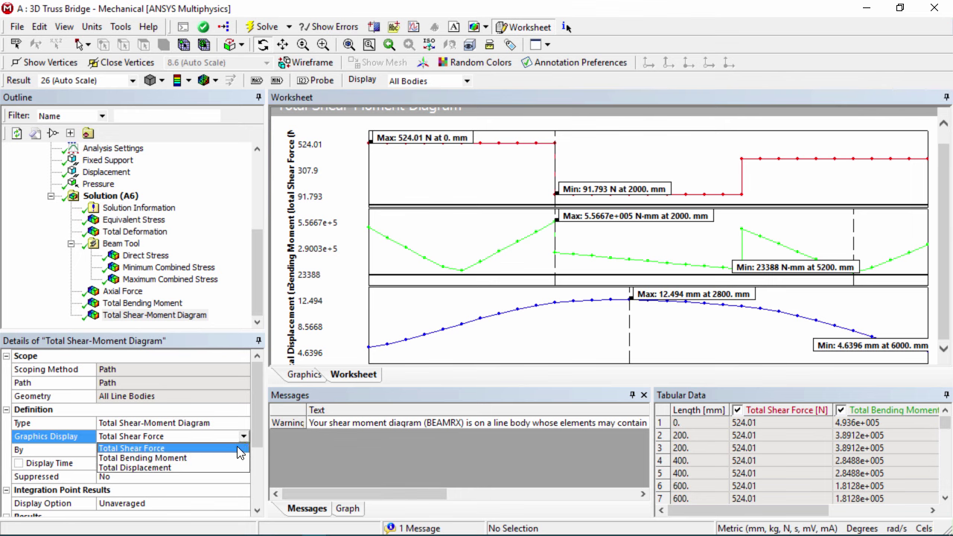
click(234, 459)
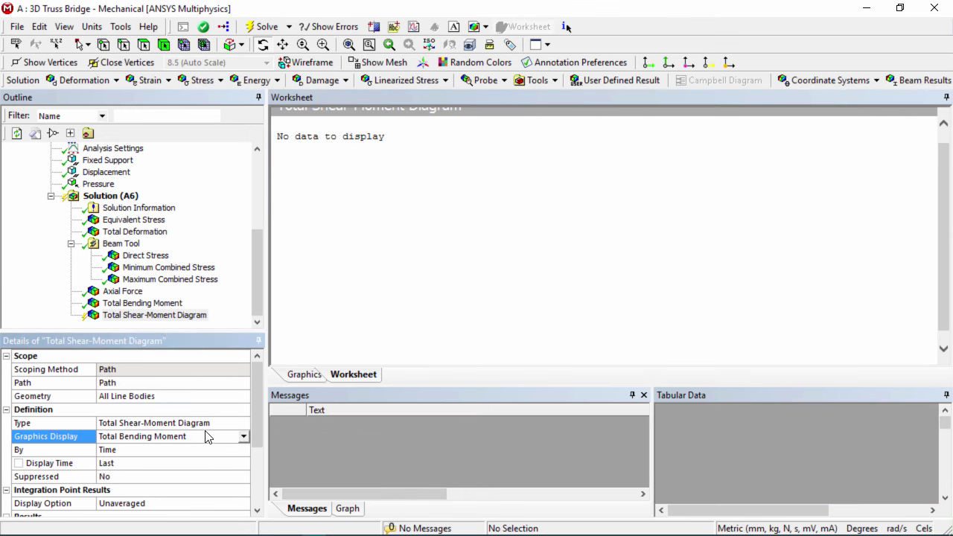
right_click(174, 322)
click(242, 121)
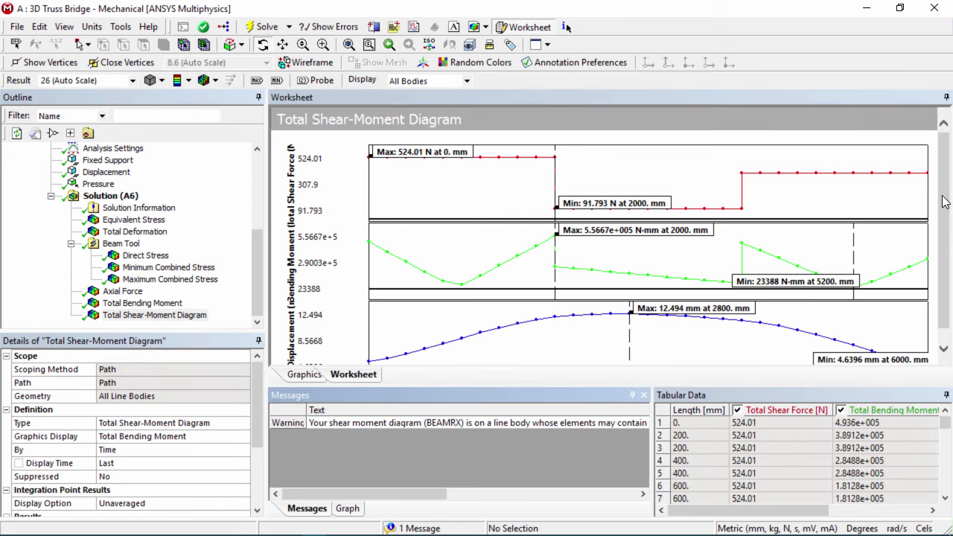
click(944, 199)
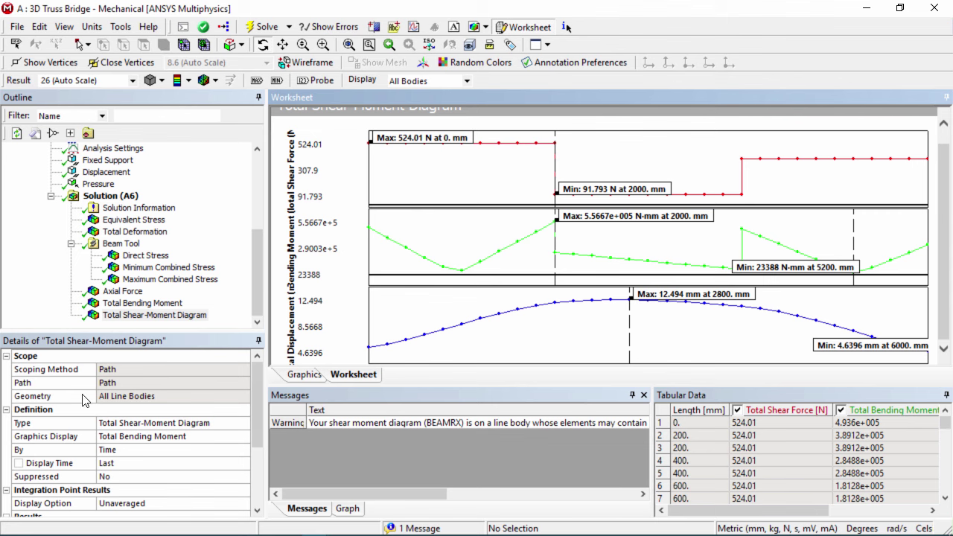
click(246, 436)
click(244, 436)
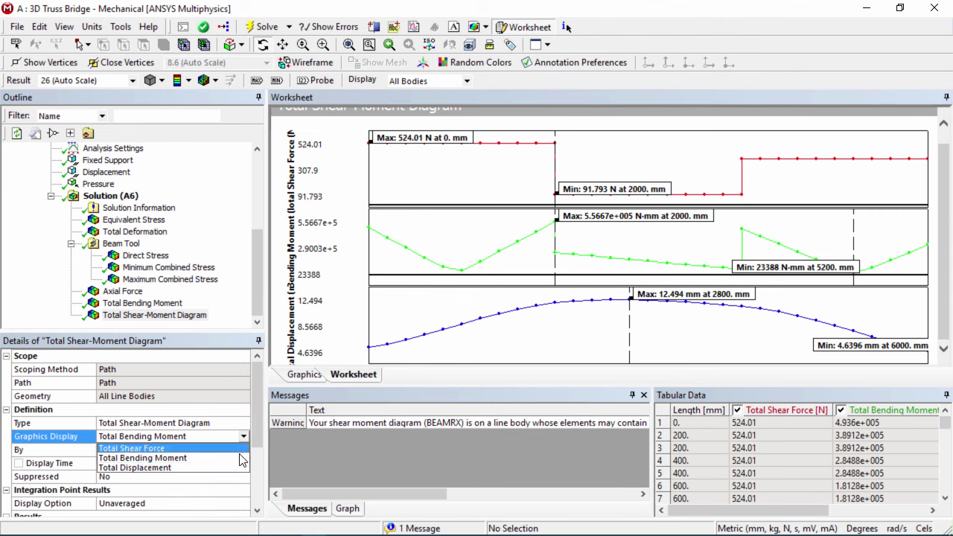
key(Escape)
- Review the Total Bending Moment and Axial Force contours on the truss members from a rotated view
click(168, 303)
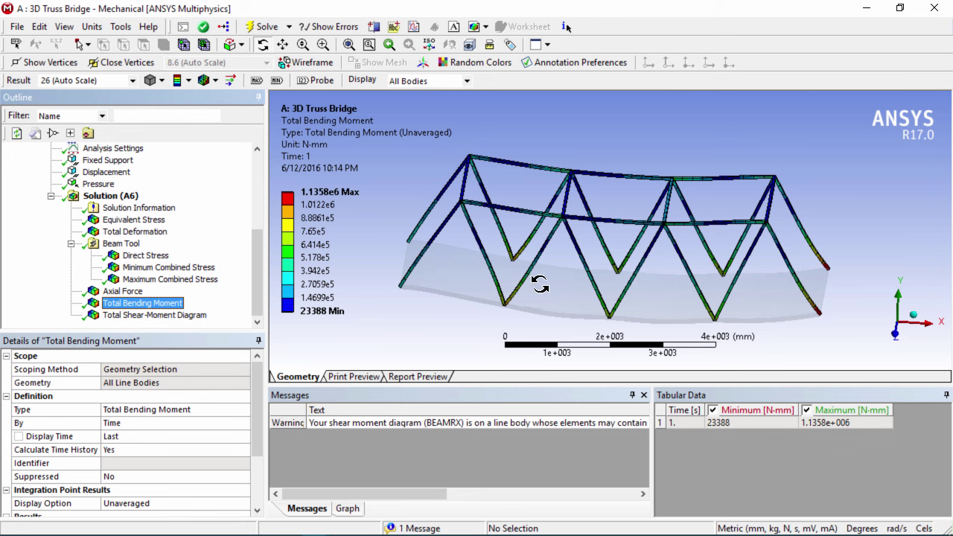
drag(538, 283, 510, 276)
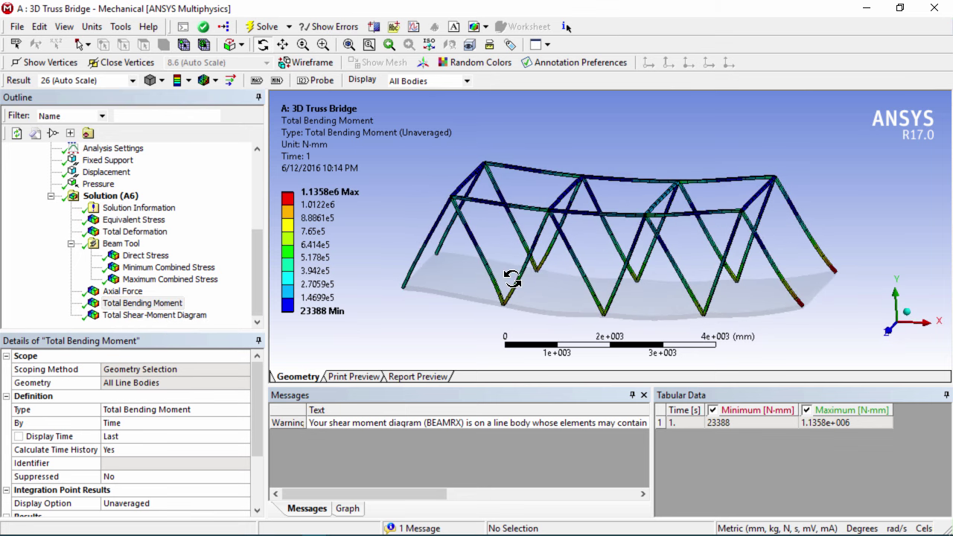
click(123, 291)
drag(607, 232, 630, 234)
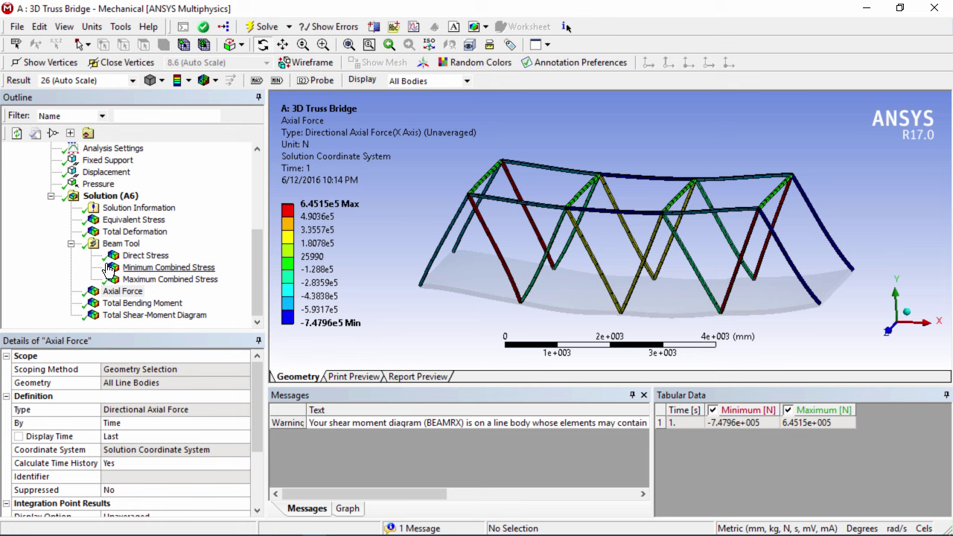
- Add a Force Reaction probe to the solution for the Fixed Support boundary condition and evaluate its result
right_click(120, 198)
mouse_move(152, 204)
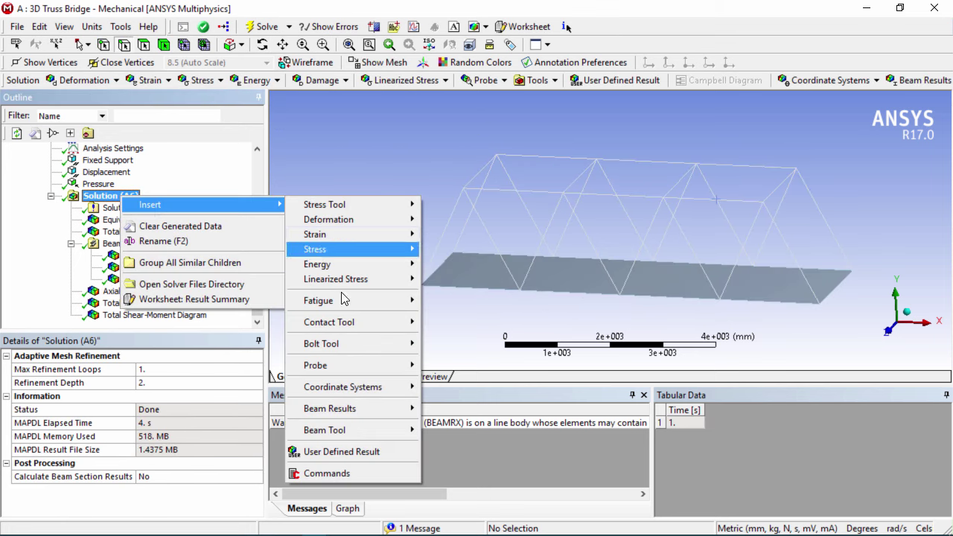
mouse_move(350, 373)
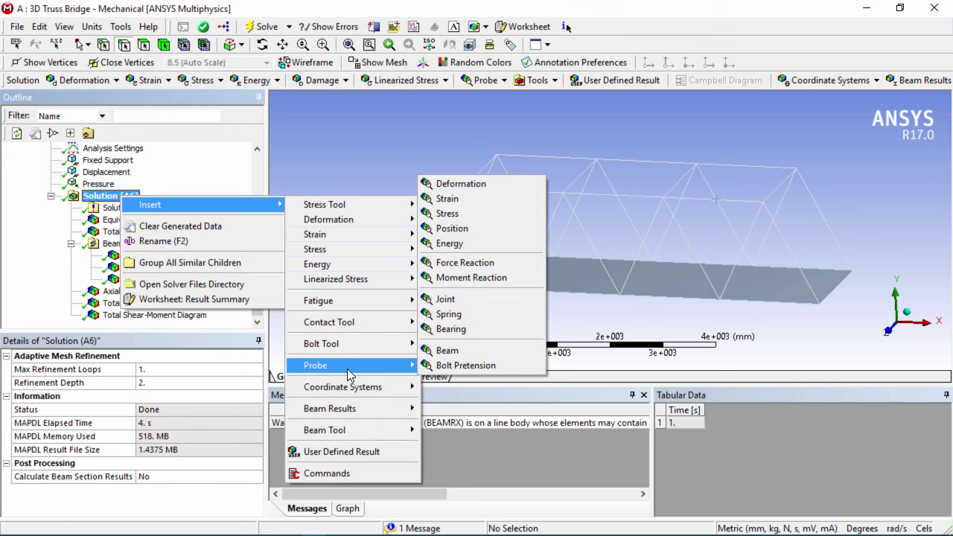
click(503, 270)
click(216, 395)
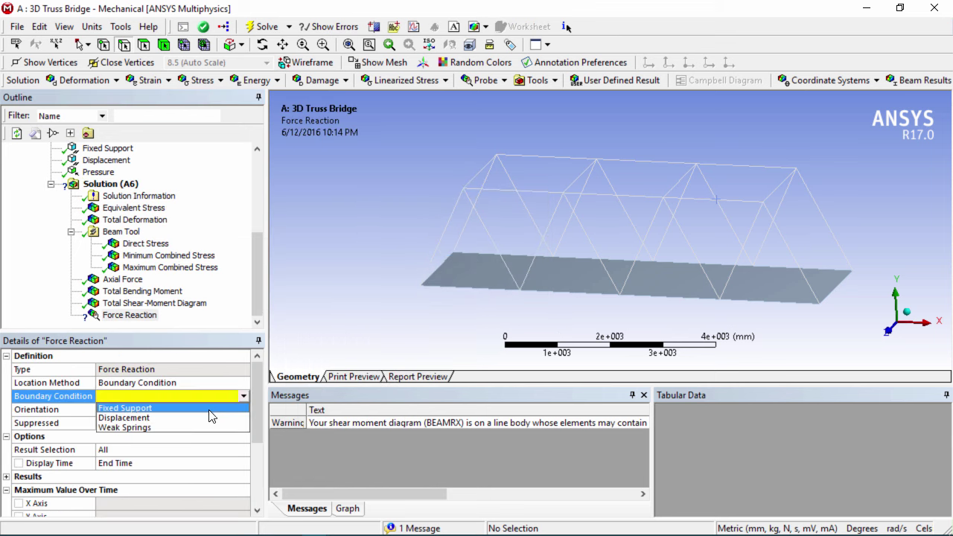
click(171, 409)
right_click(138, 316)
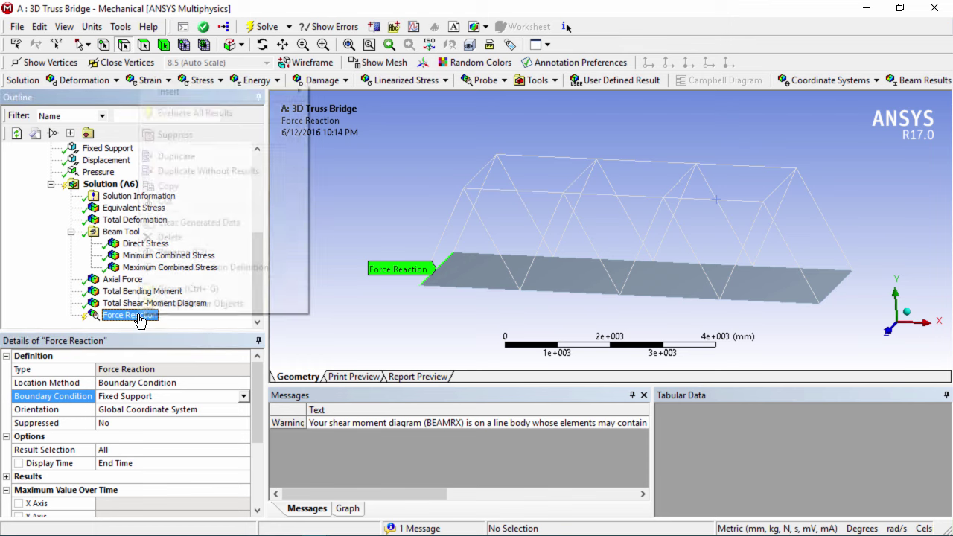
click(233, 112)
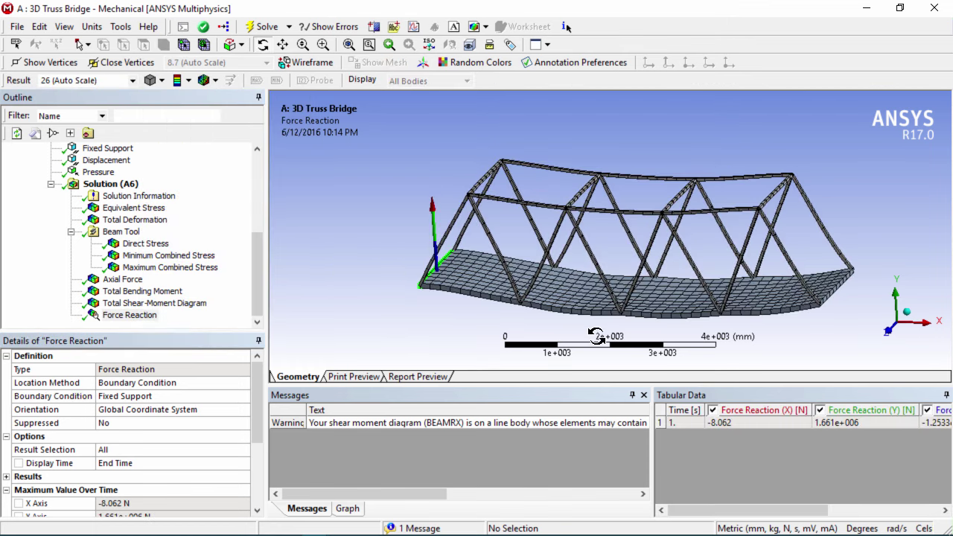
drag(616, 311, 608, 304)
- Add a second Force Reaction probe for the Displacement boundary condition and evaluate its result
right_click(128, 185)
mouse_move(209, 193)
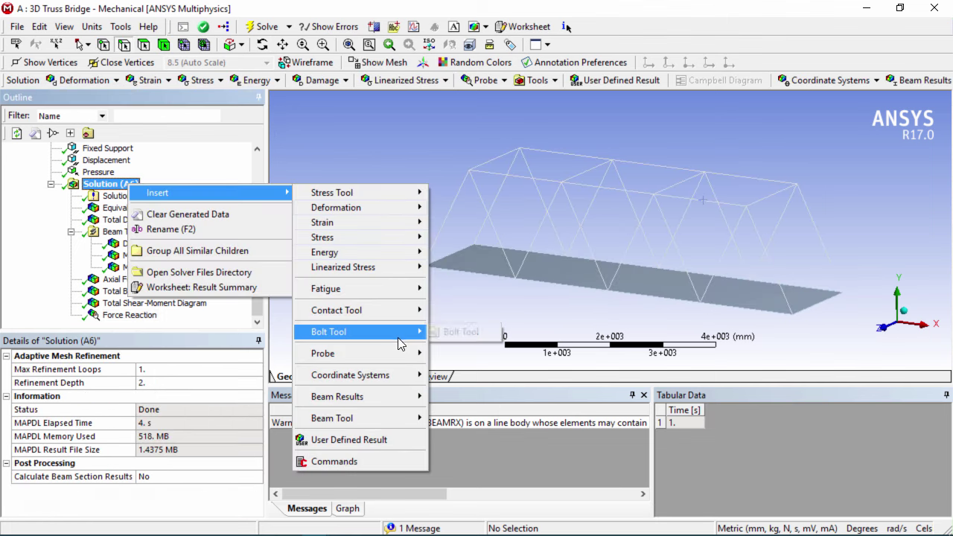
mouse_move(384, 354)
click(493, 253)
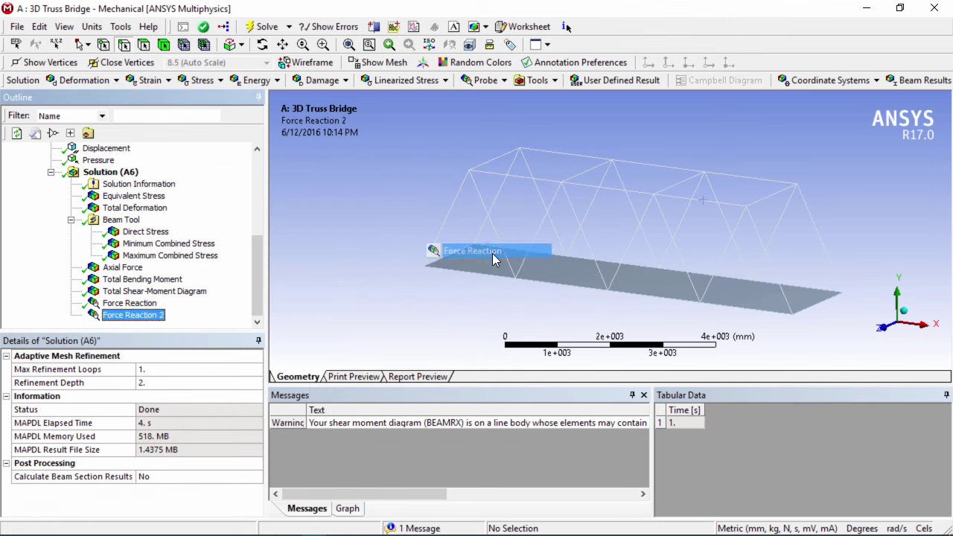
click(216, 396)
click(198, 418)
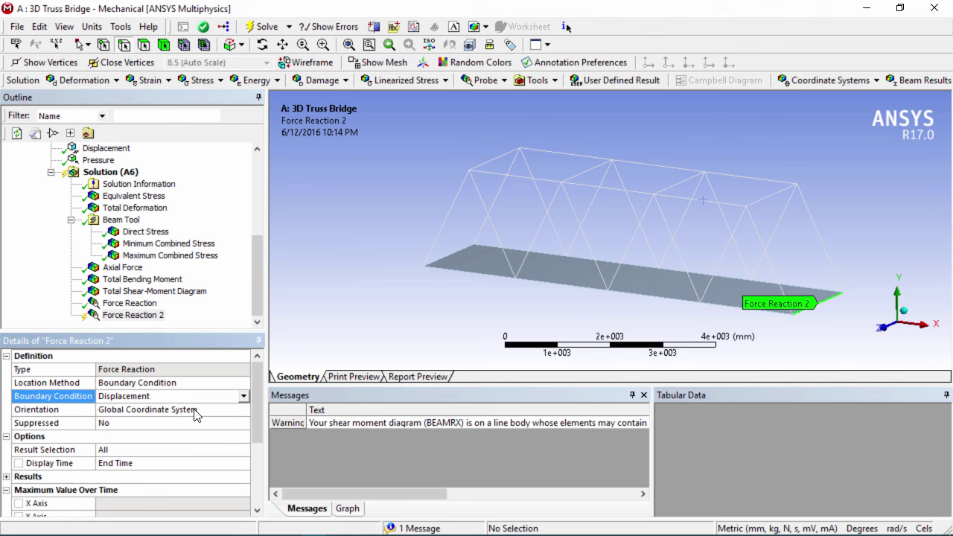
click(116, 315)
right_click(116, 316)
click(198, 113)
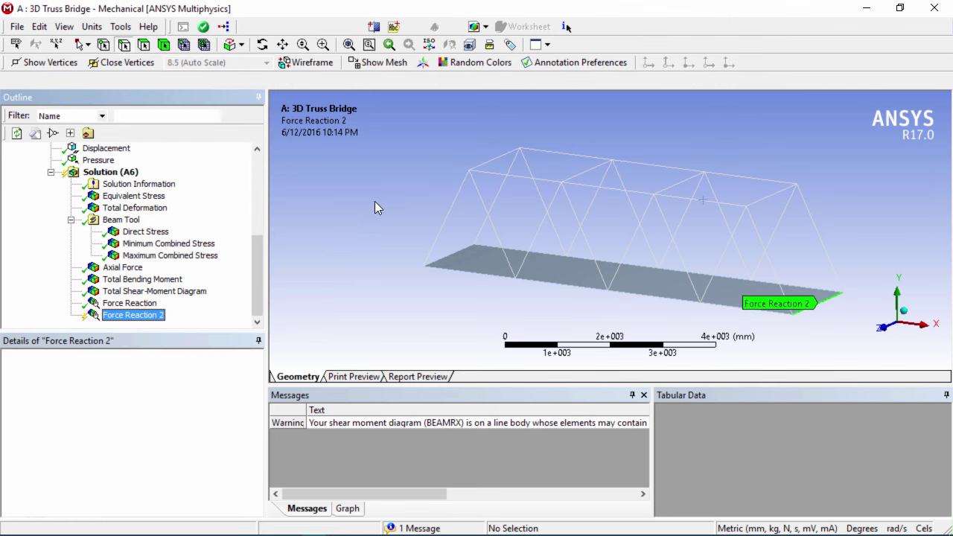
- Compare the two force reaction results, and review the shear-moment diagram, total bending moment and axial force
click(123, 304)
click(139, 316)
click(130, 304)
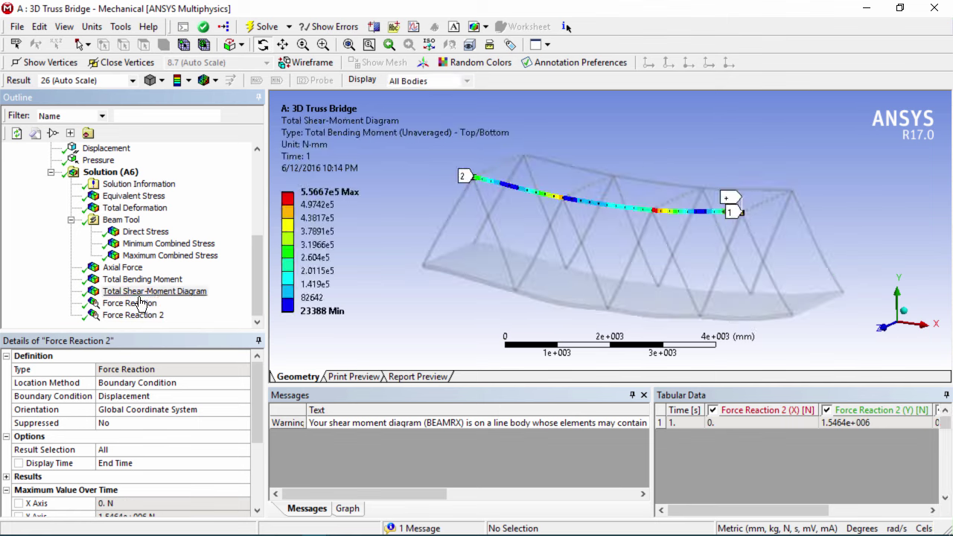
click(147, 292)
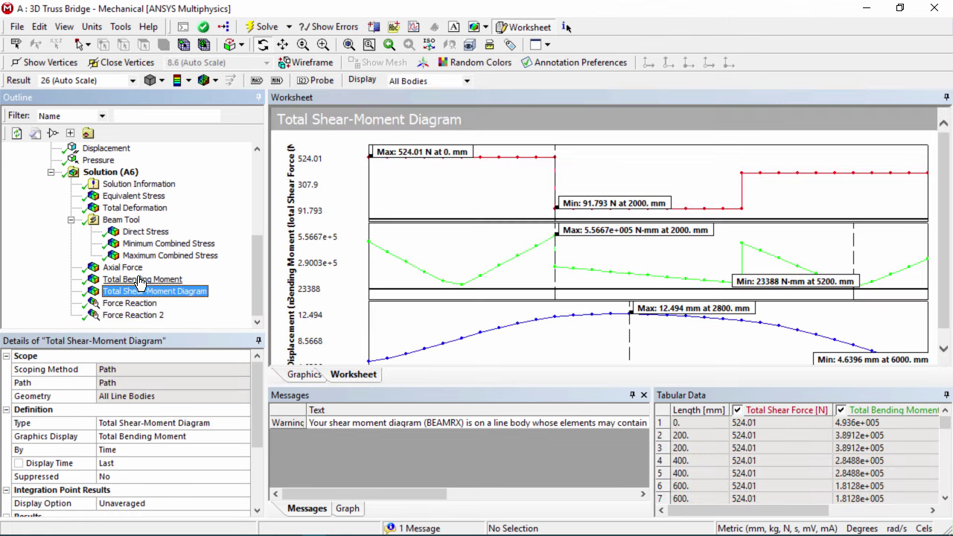
click(137, 279)
click(123, 268)
drag(628, 268, 607, 268)
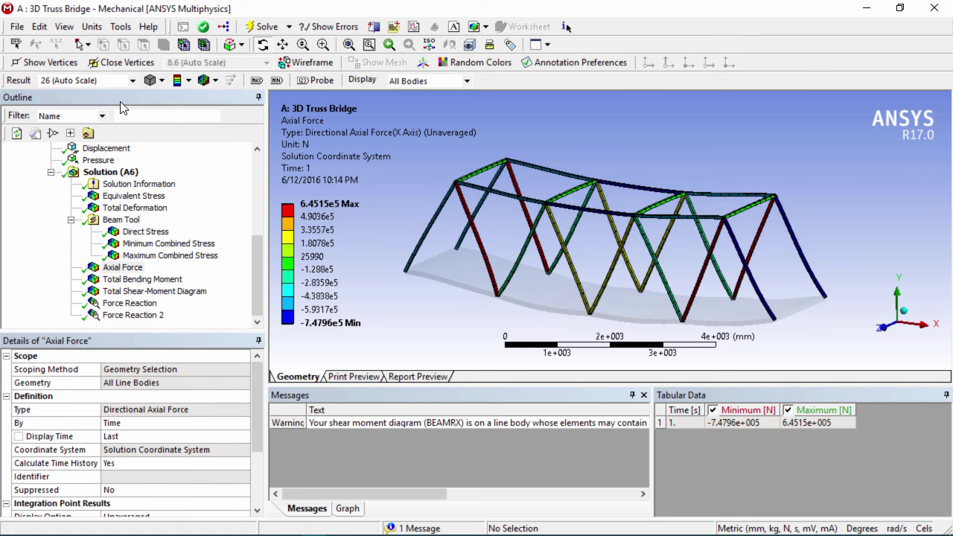
- Show the axial force result at 0.5x Auto, True Scale and 2x Auto deformation, and return it to Auto Scale
click(133, 81)
click(105, 115)
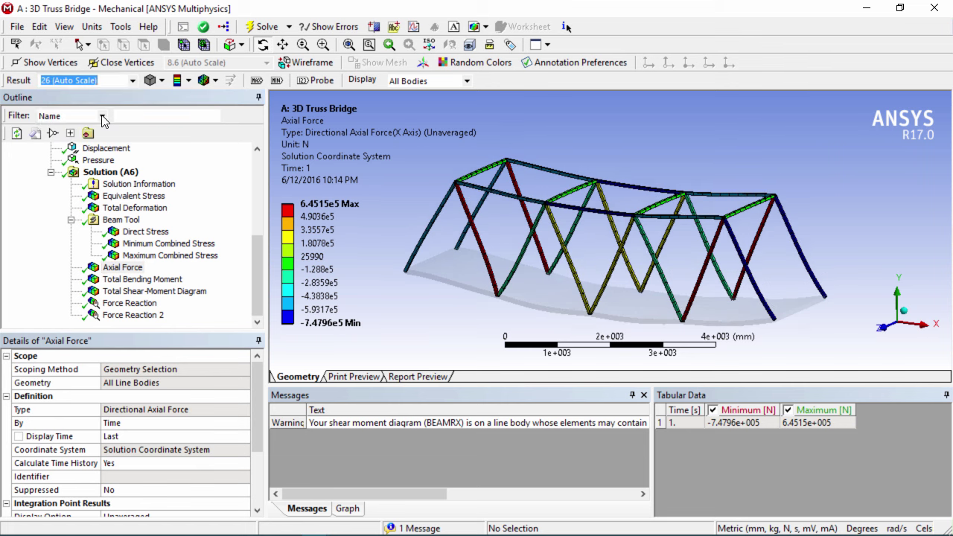
click(131, 81)
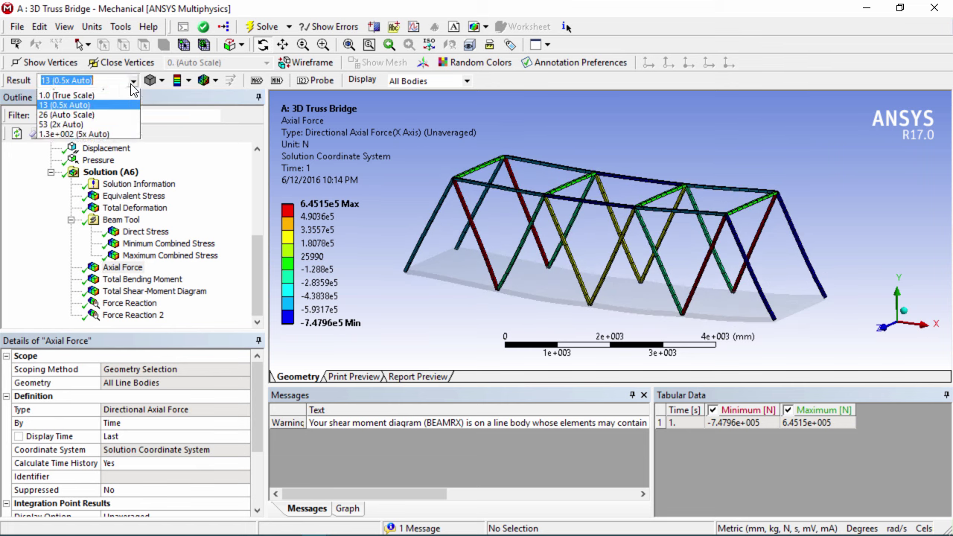
click(82, 105)
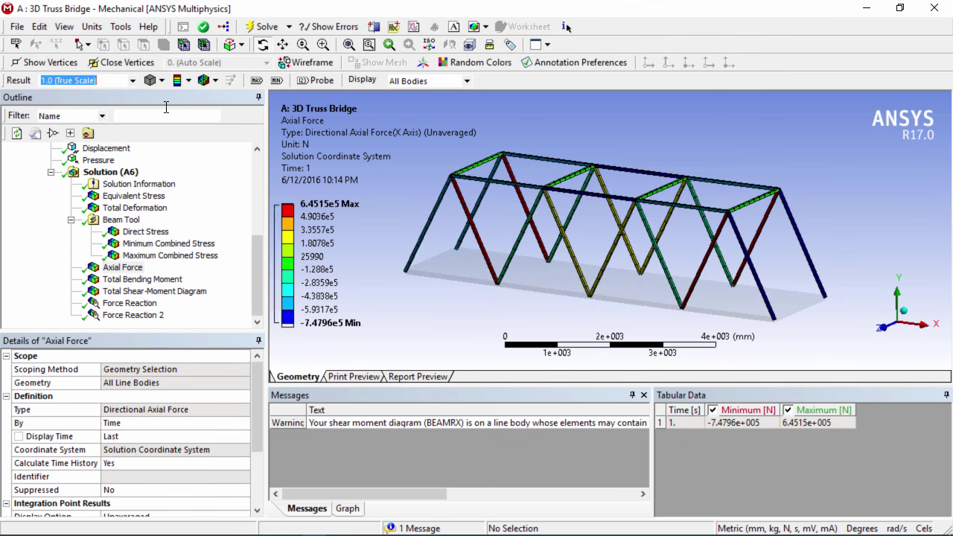
click(132, 80)
click(113, 134)
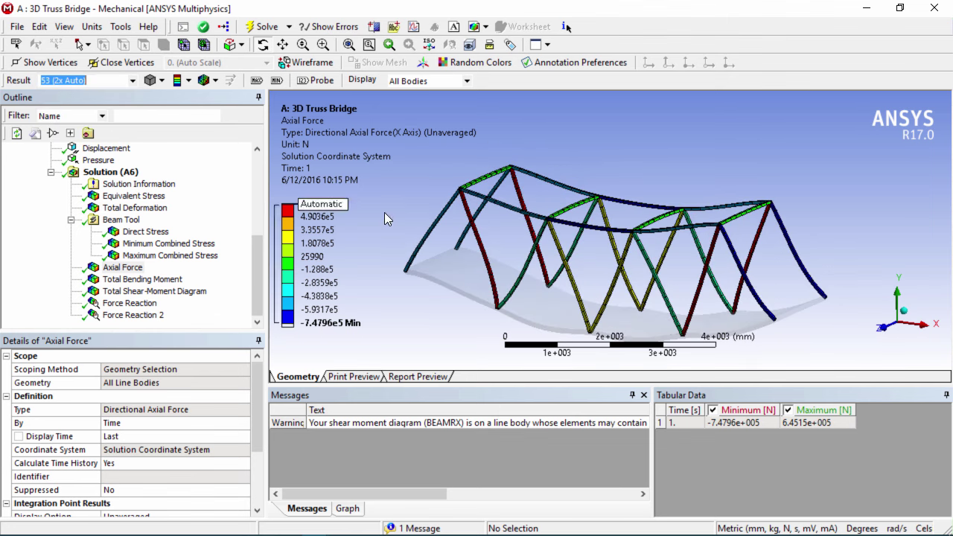
click(132, 81)
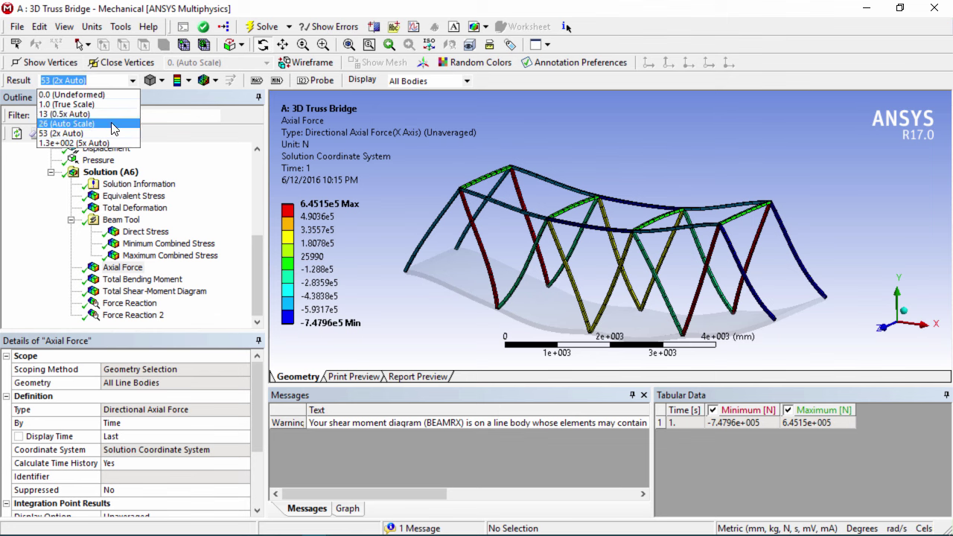
click(89, 123)
middle_drag(494, 255, 619, 278)
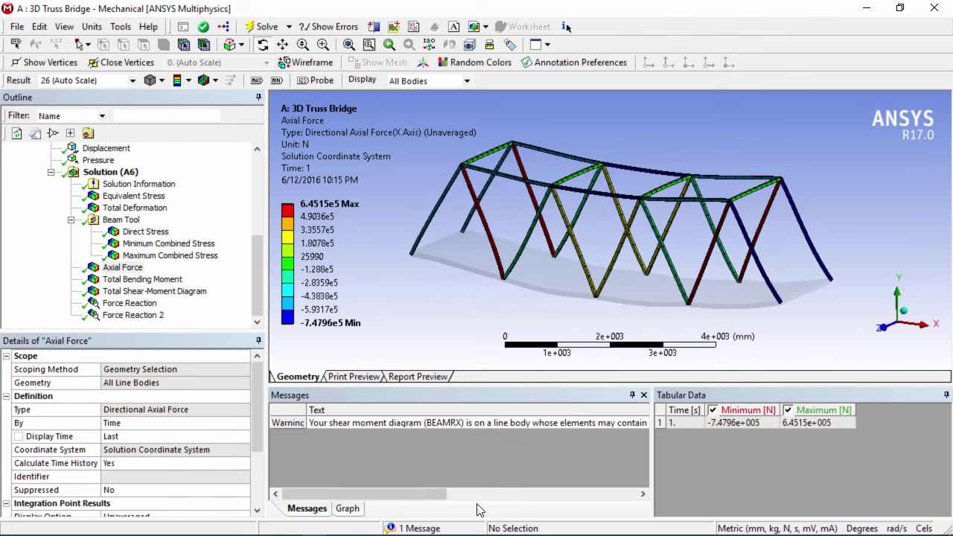
- Play the axial force animation, inspect the bridge while it deforms, stop it, and widen the area holding the animation controls
click(350, 507)
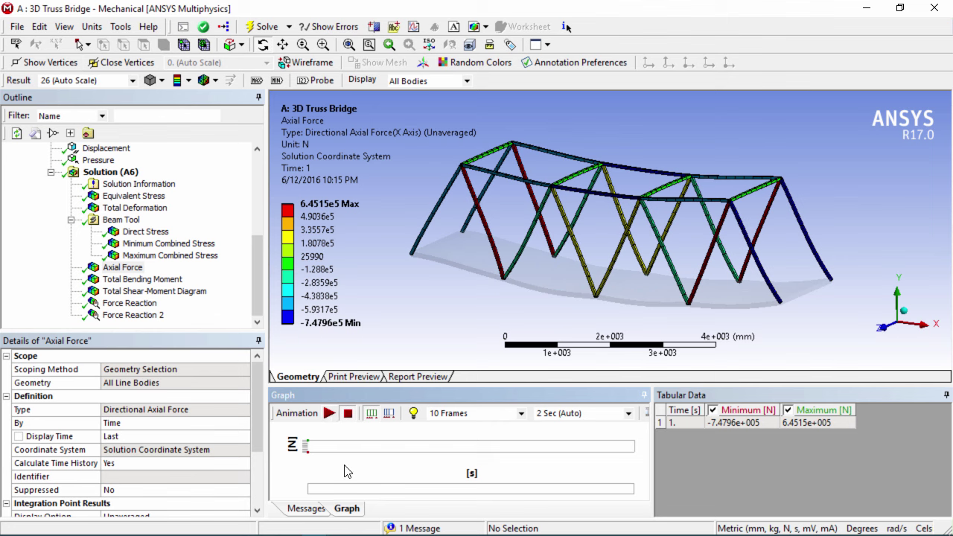
click(330, 415)
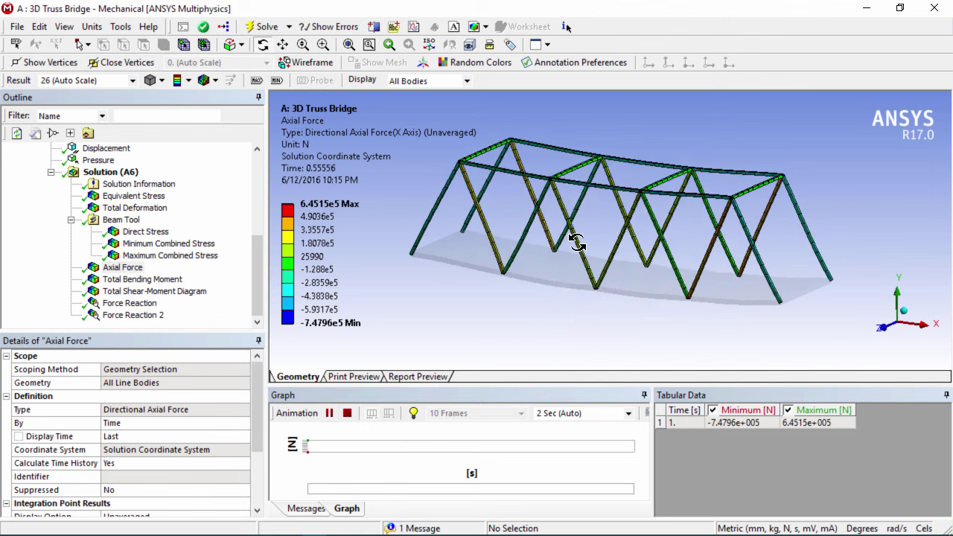
drag(573, 238, 581, 313)
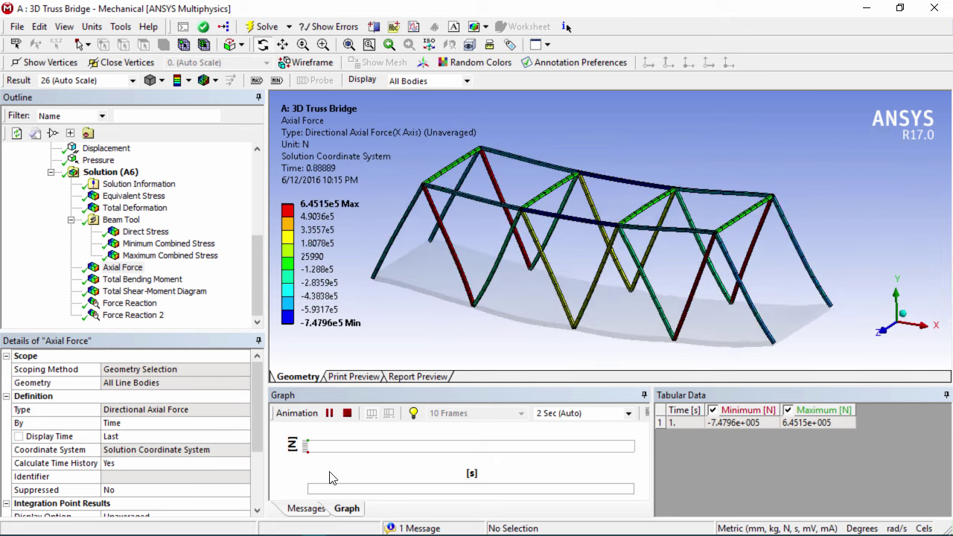
click(347, 416)
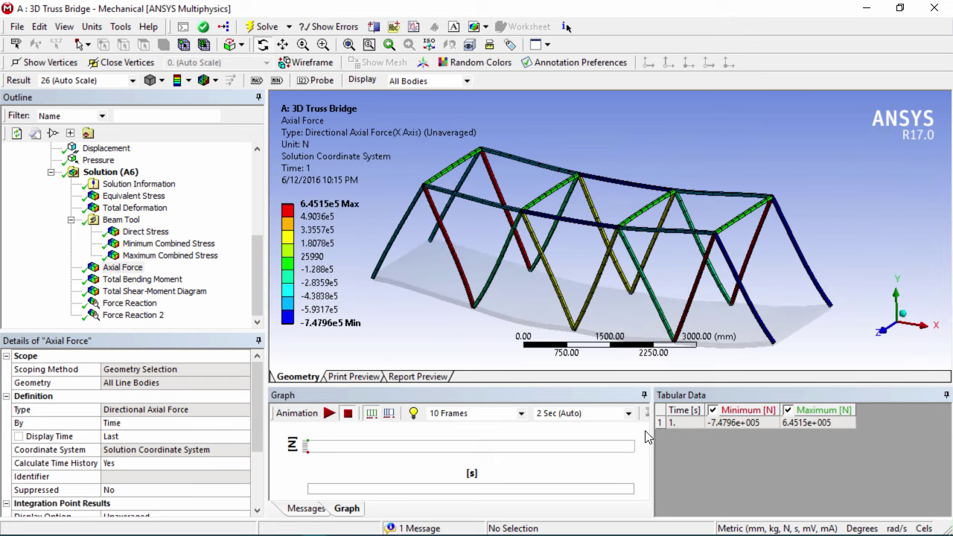
drag(651, 435, 739, 434)
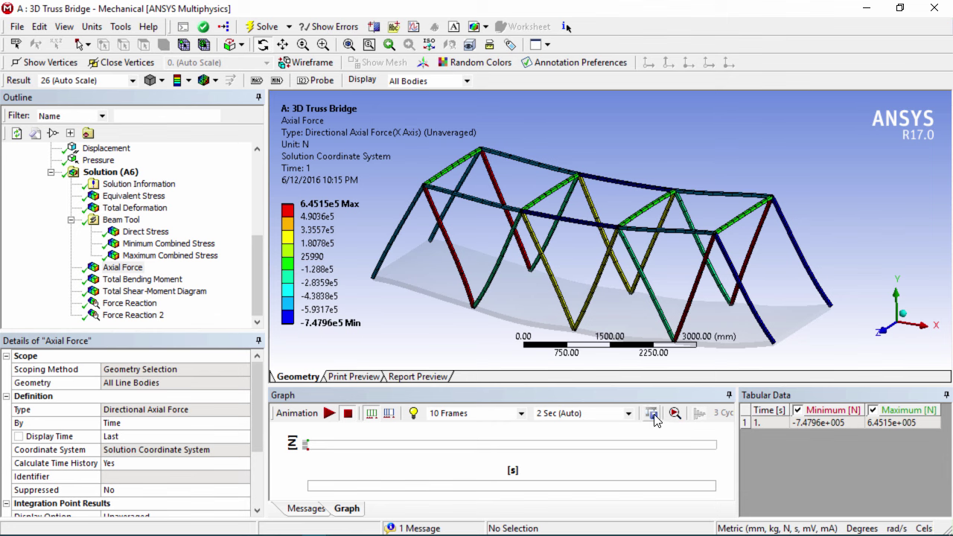
- Insert a Stress Tool based on Max Equivalent Stress under the solution
click(120, 173)
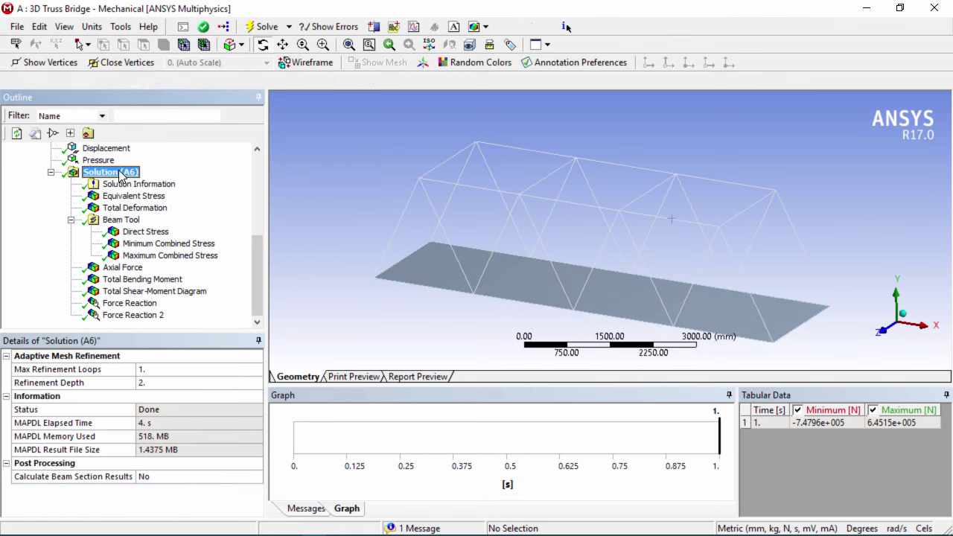
right_click(119, 173)
mouse_move(206, 180)
mouse_move(352, 184)
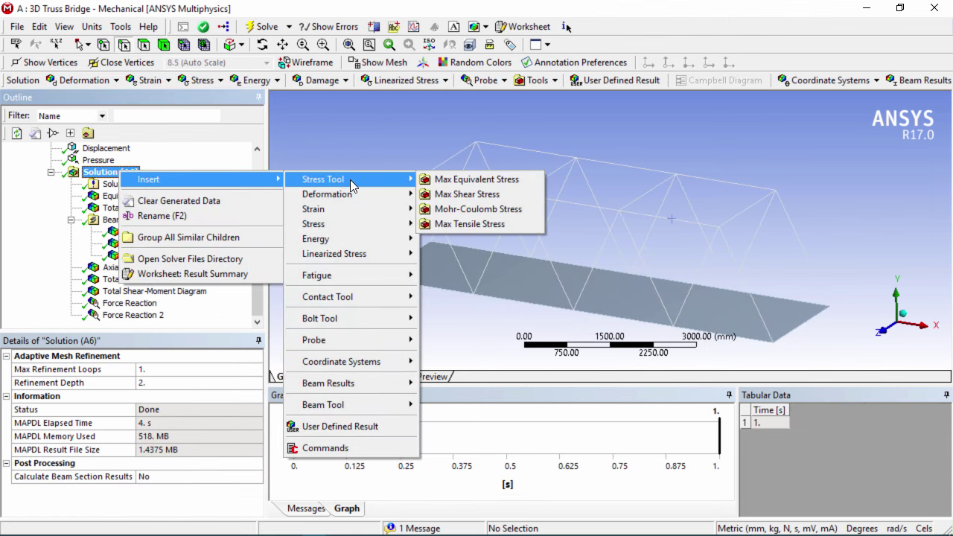
click(483, 181)
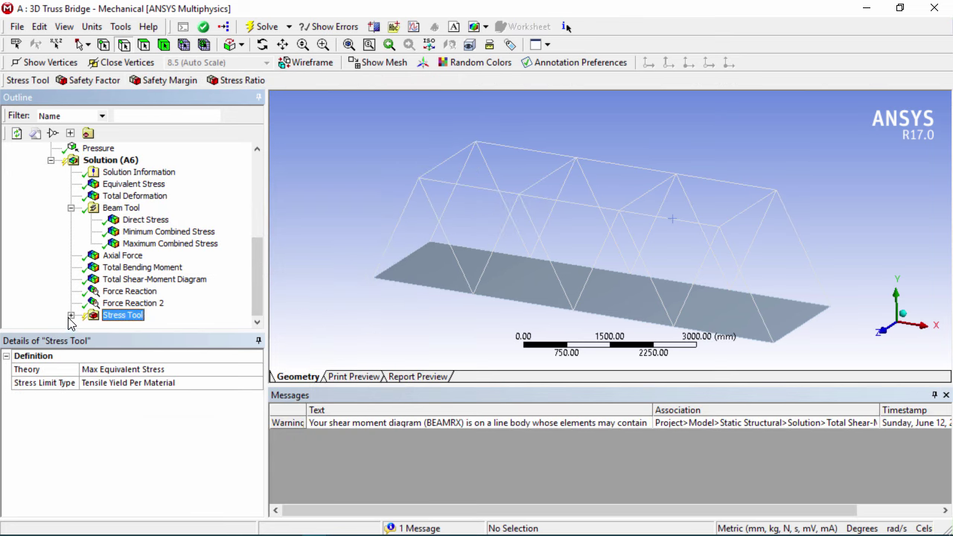
- Check the stress tool's stress limit type options, keeping Tensile Yield Per Material, and evaluate all its results
click(224, 370)
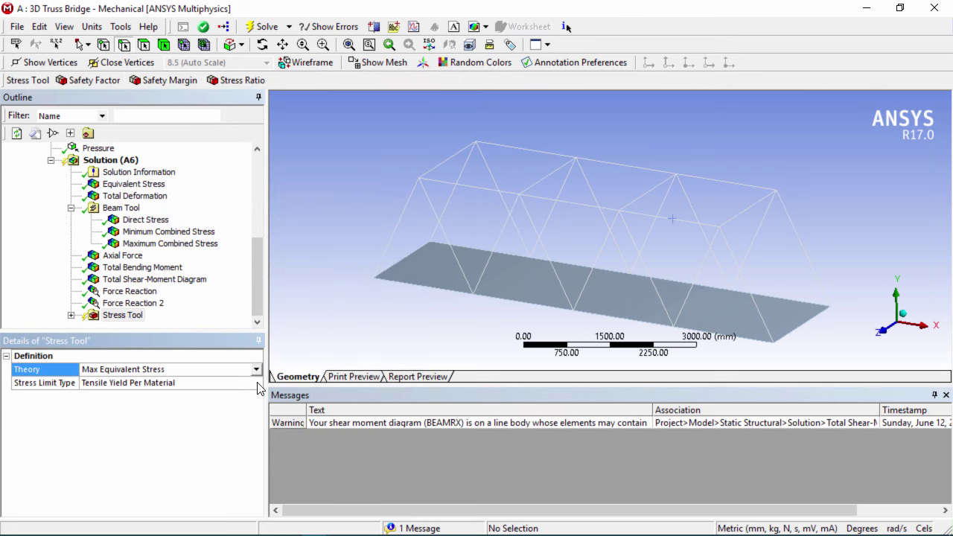
click(258, 382)
click(256, 382)
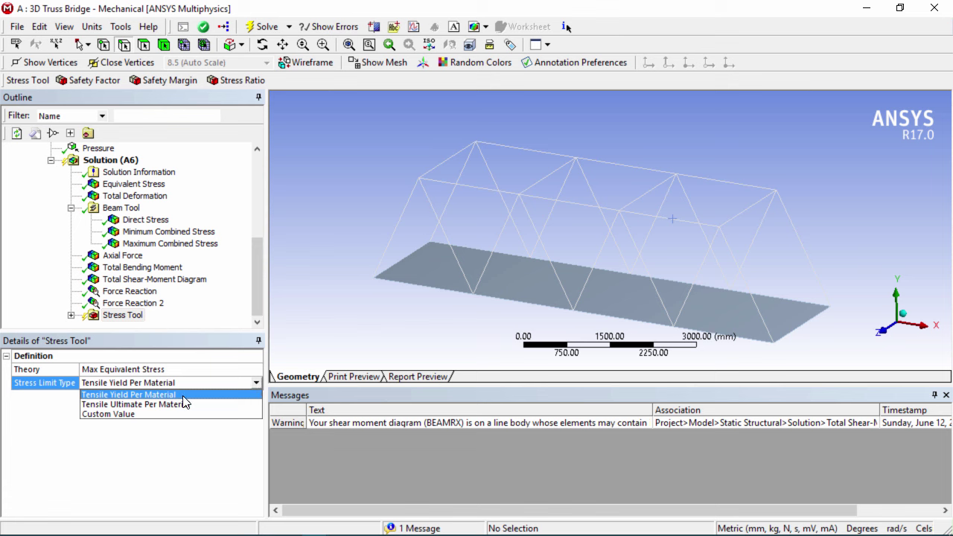
click(71, 315)
right_click(106, 303)
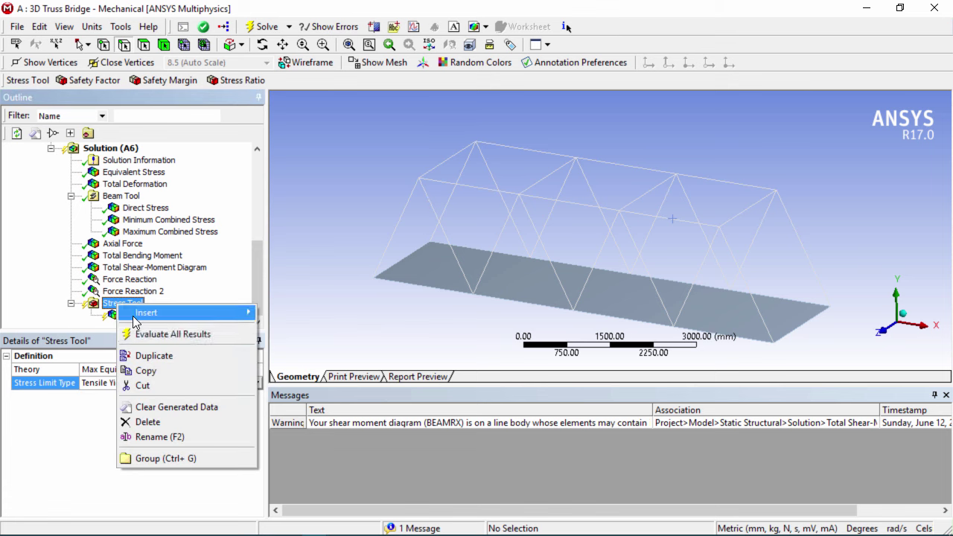
key(Escape)
- Display the safety factor result and inspect its distribution over the bridge deck from several angles
click(143, 315)
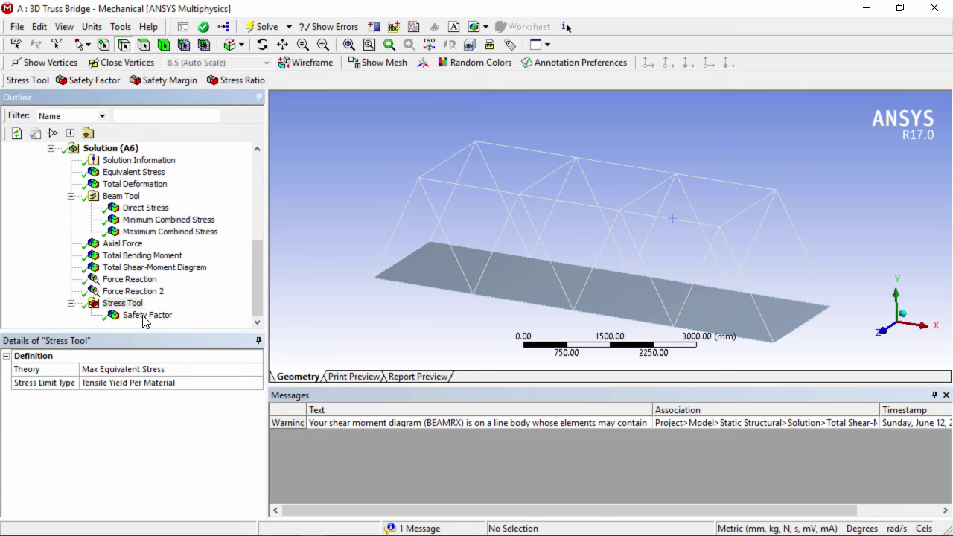
drag(500, 312, 480, 267)
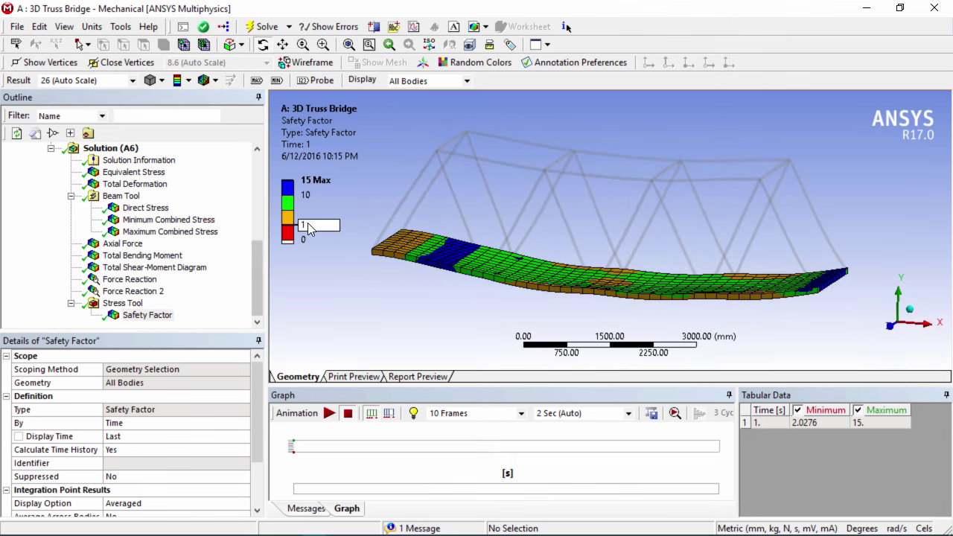
drag(616, 296, 545, 282)
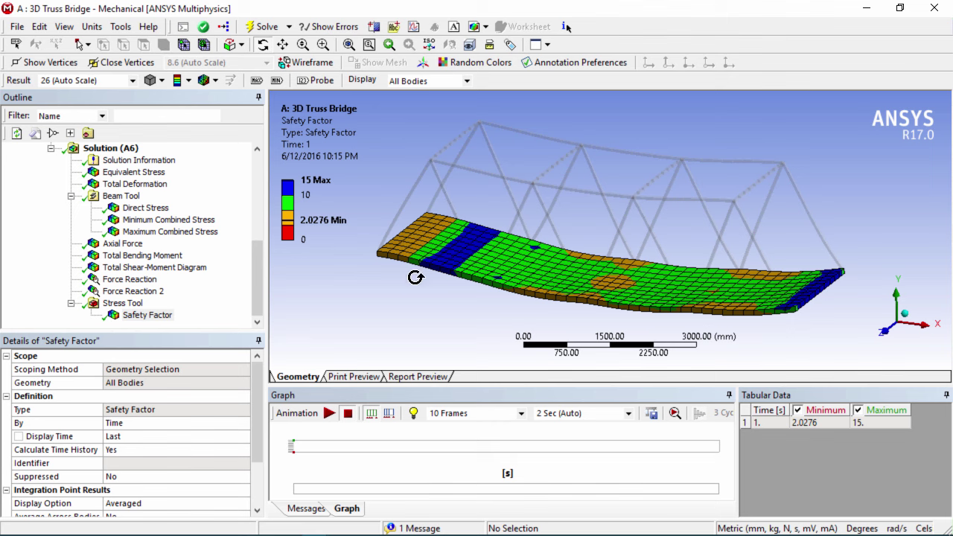
drag(416, 276, 544, 289)
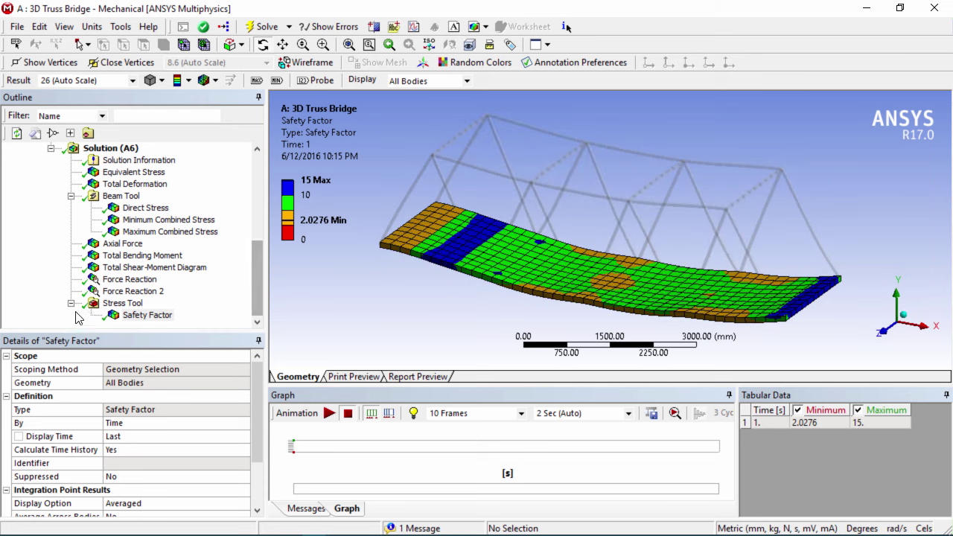
- Return to the Stress Tool, collapse its results, and look over the whole project outline from geometry to solution
click(122, 303)
scroll(154, 312, up, 6)
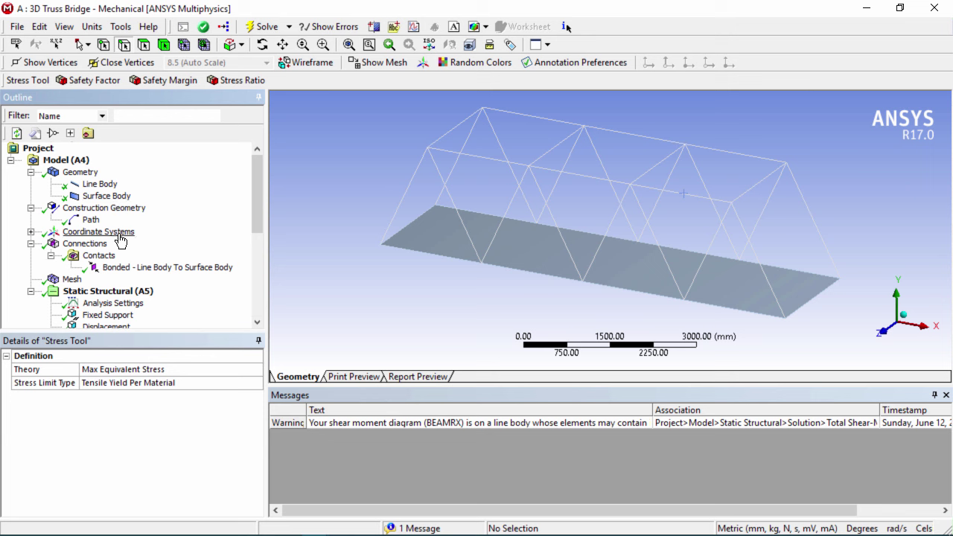
scroll(157, 240, down, 3)
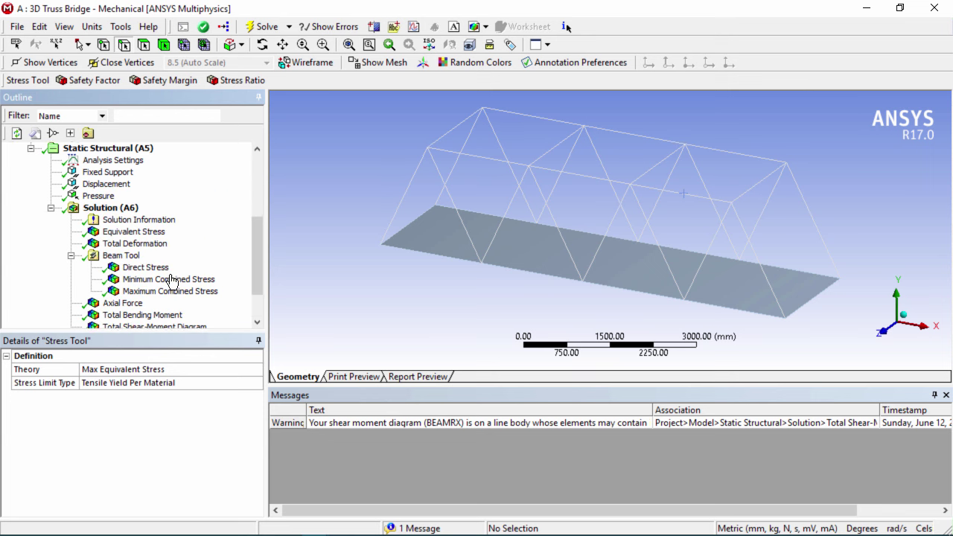
scroll(170, 318, down, 1)
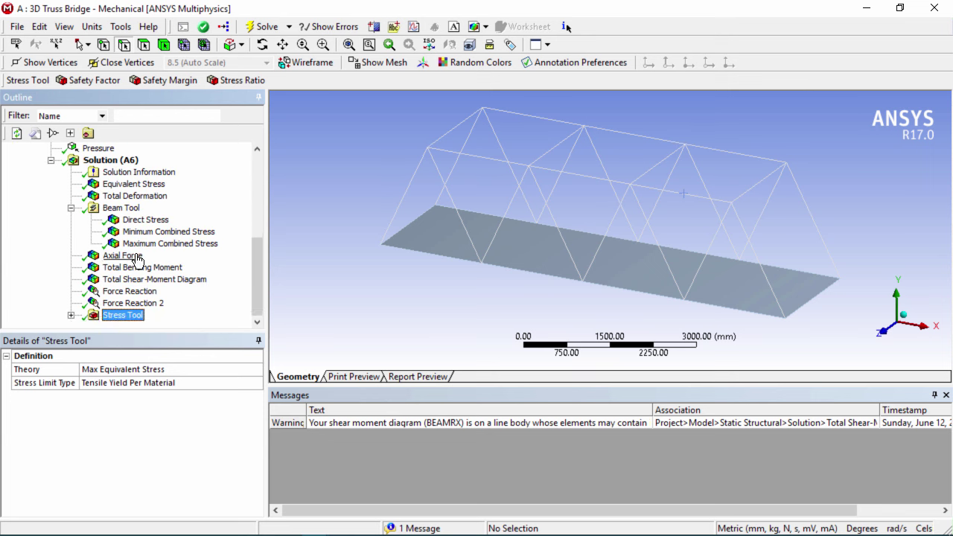